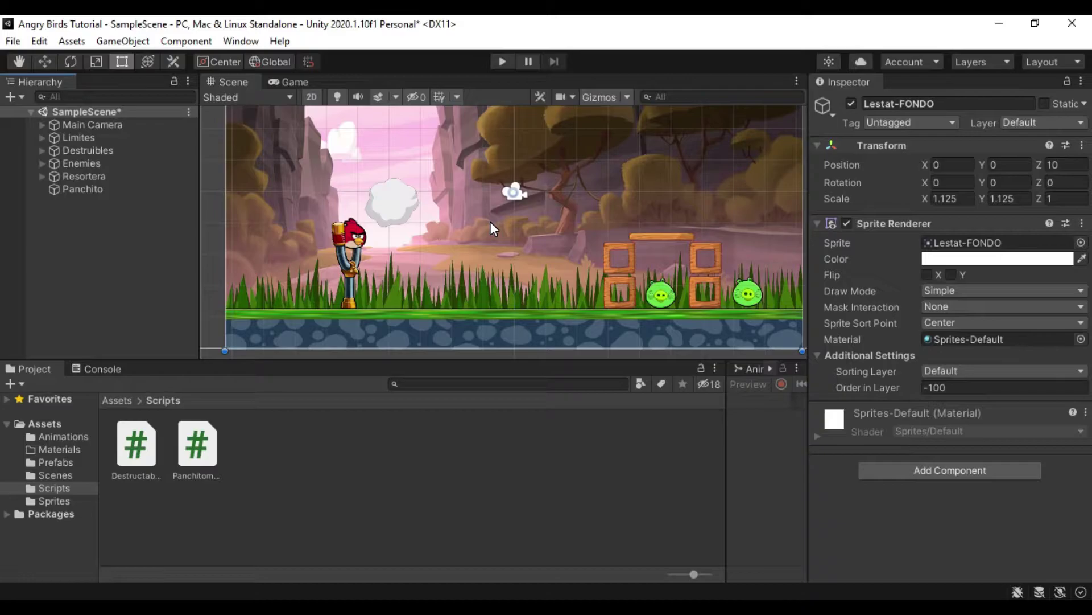
Step: Expand Main Camera in the Hierarchy to show its Lestat-FONDO background child
left_click(80, 245)
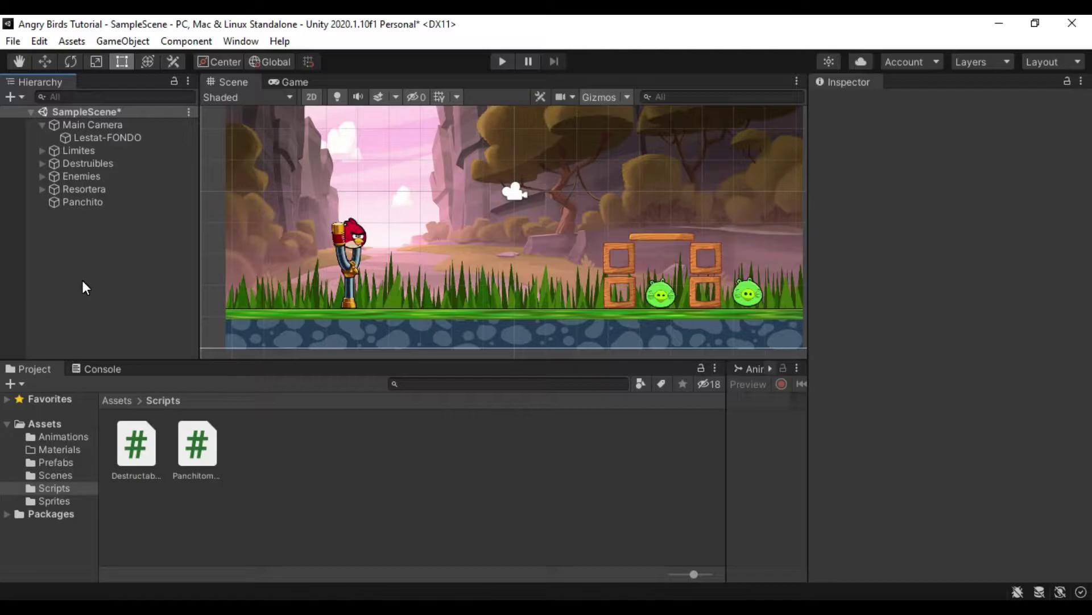
Step: Add a new Particle System to the scene from the Effects menu
right_click(83, 282)
mouse_move(137, 506)
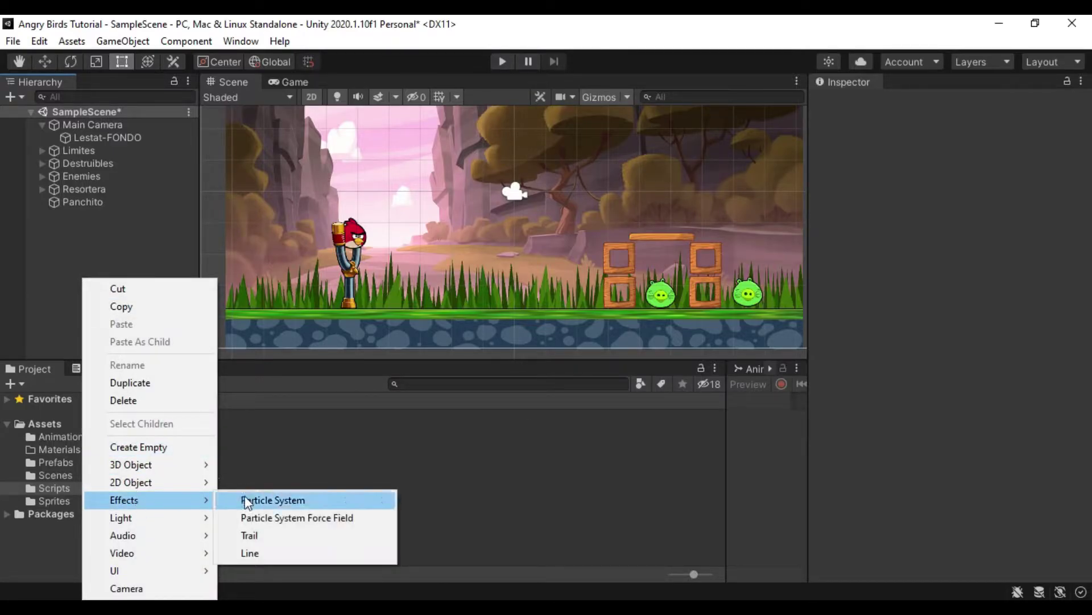
left_click(271, 500)
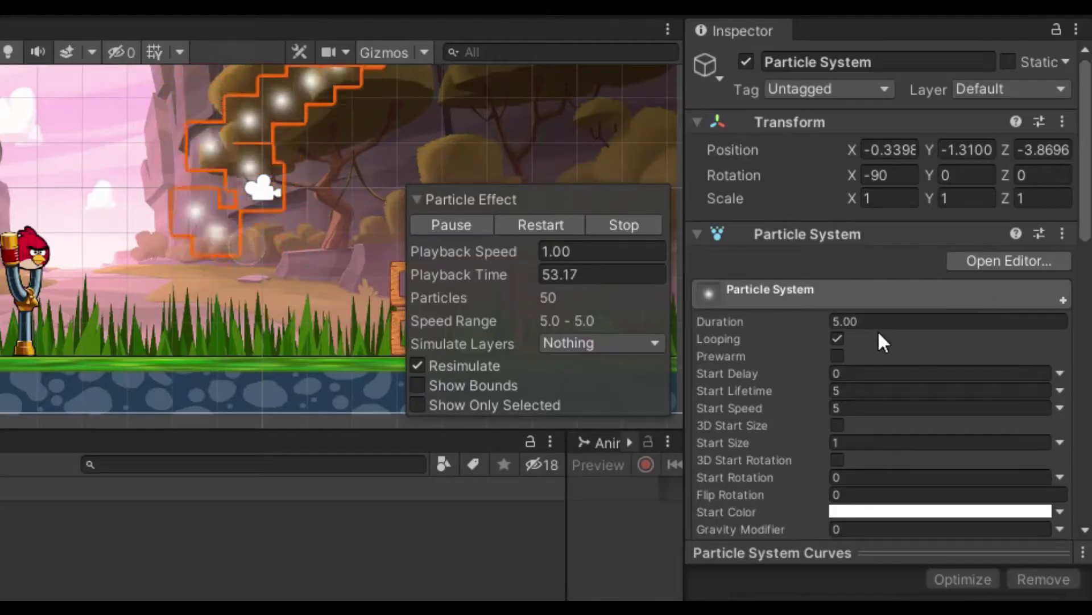
Step: Set its Duration to 0.5, turn off Looping, and set Start Lifetime to 0.5
left_click(877, 321)
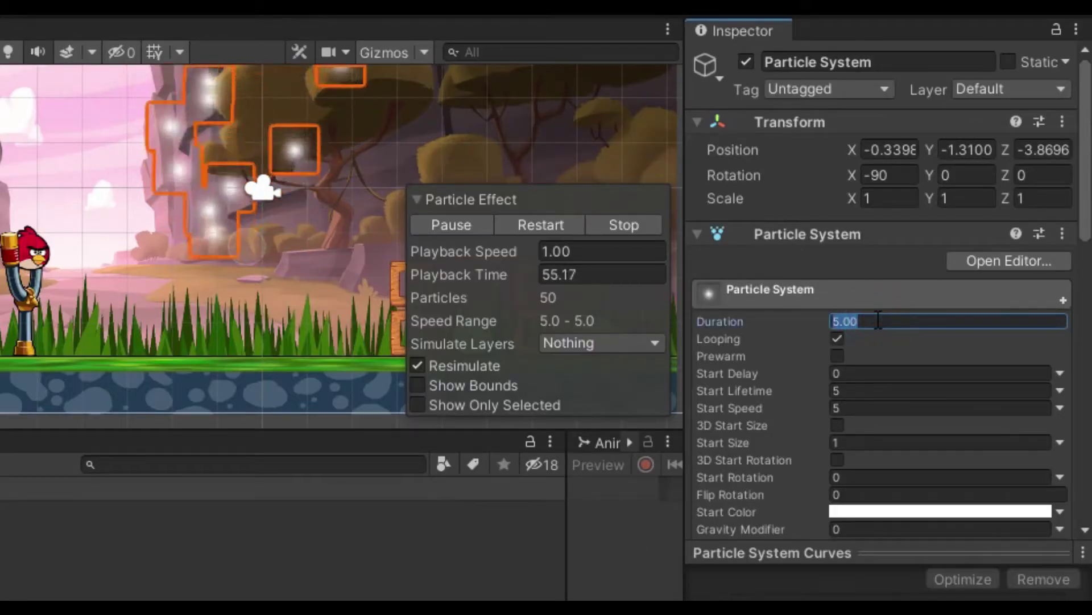
type("0.5")
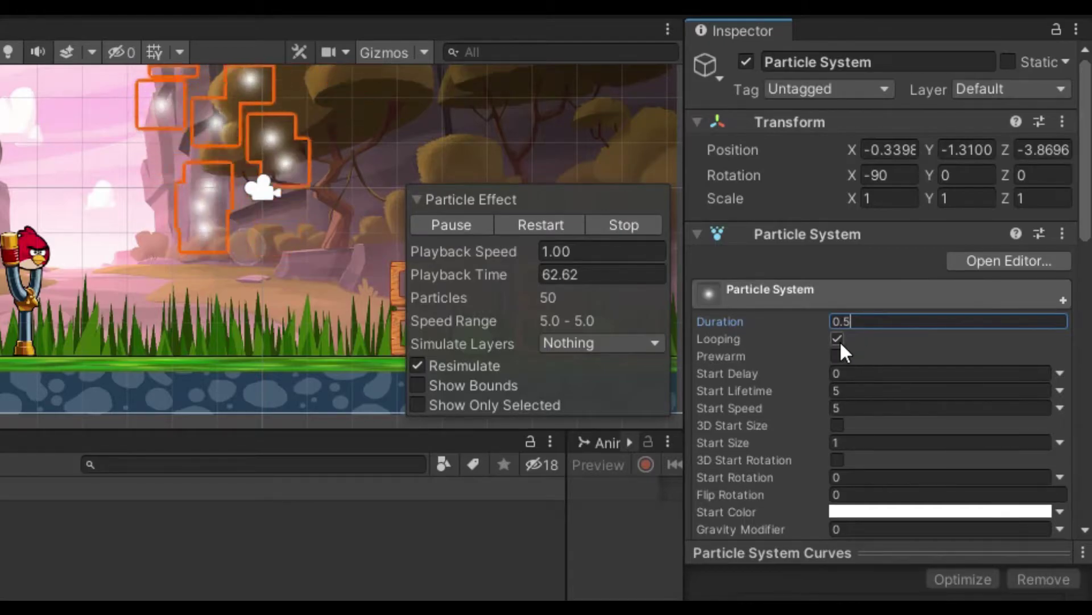
left_click(837, 339)
left_click(856, 392)
type("0.5")
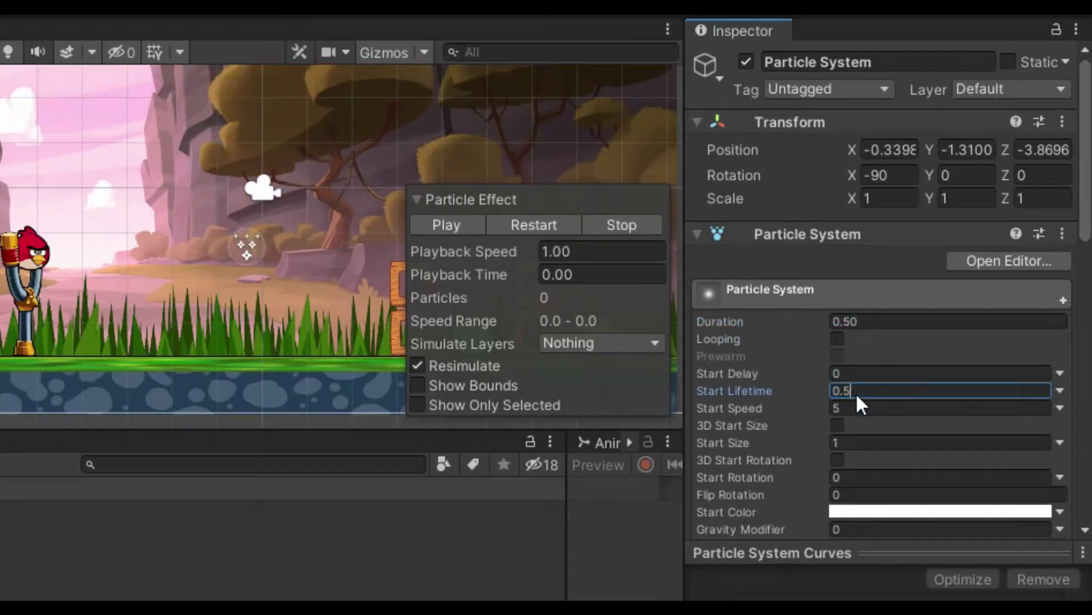
scroll(855, 391, "down", 5)
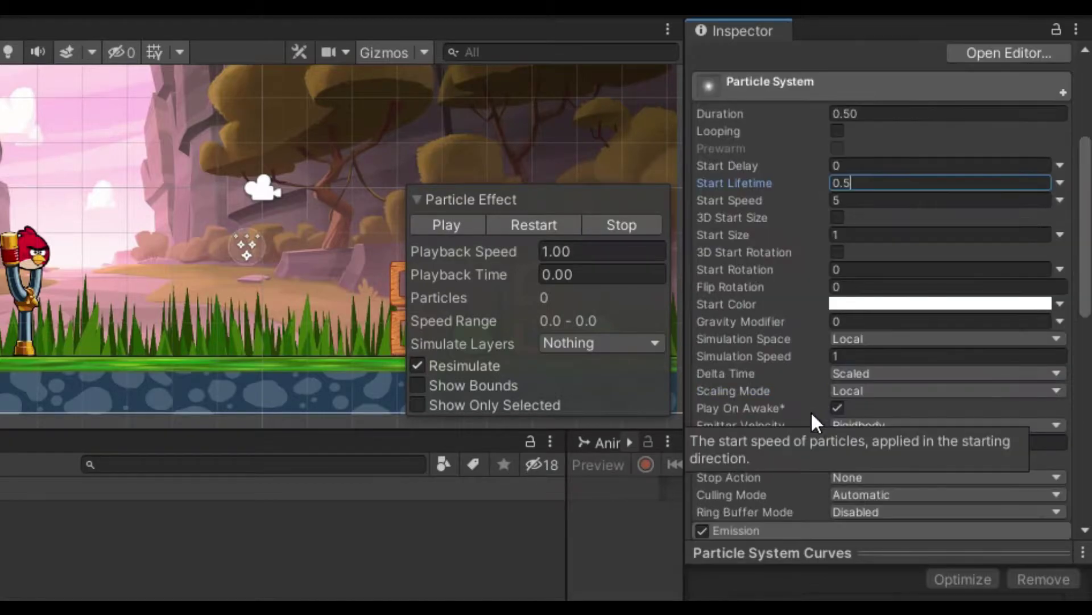
scroll(811, 411, "down", 5)
Step: Set Emission Rate over Time to 0 and add a 30-particle burst
left_click(768, 320)
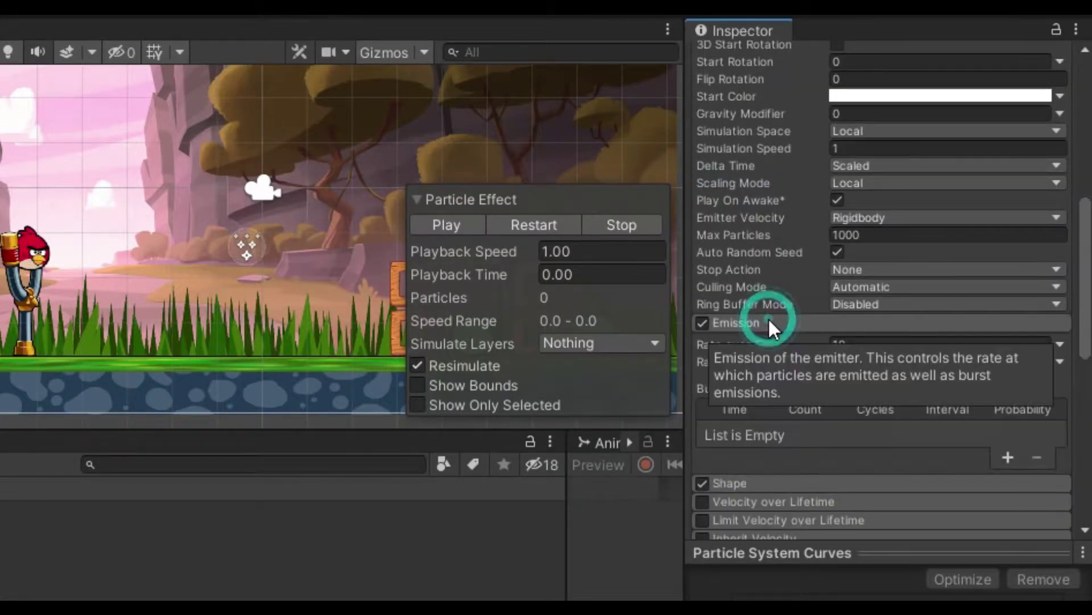
left_click(875, 342)
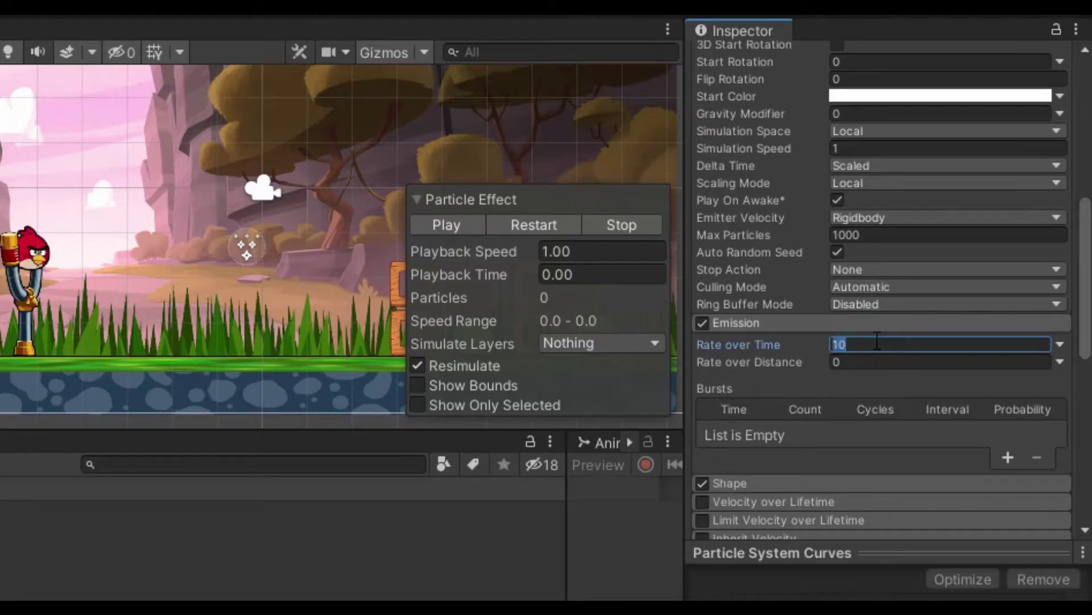
type("0")
left_click(1007, 456)
Step: Change the emitter Shape from Cone to Sphere
left_click(885, 479)
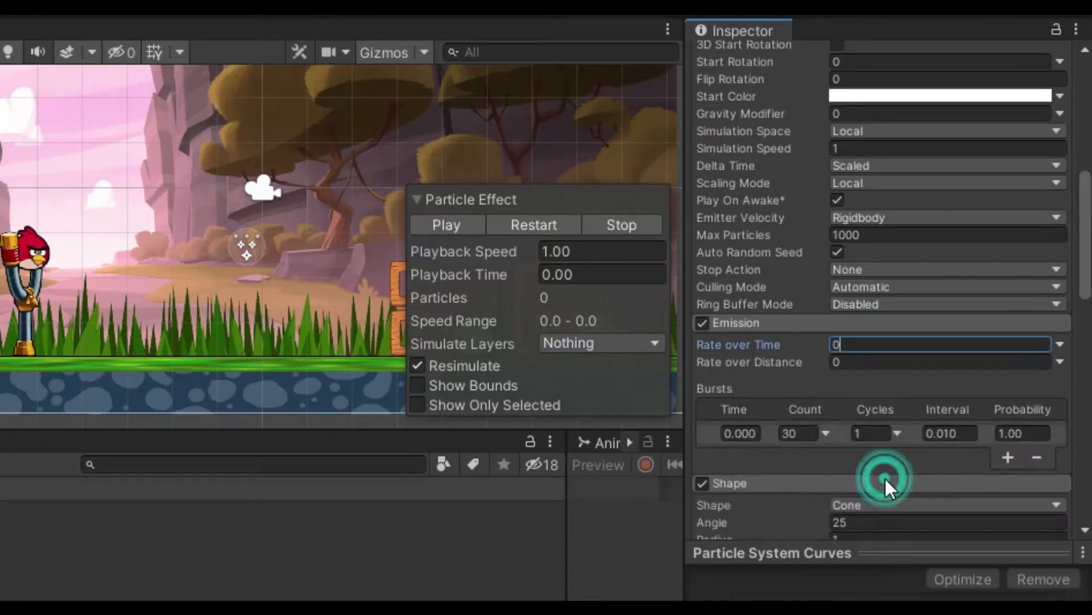
scroll(961, 445, "down", 4)
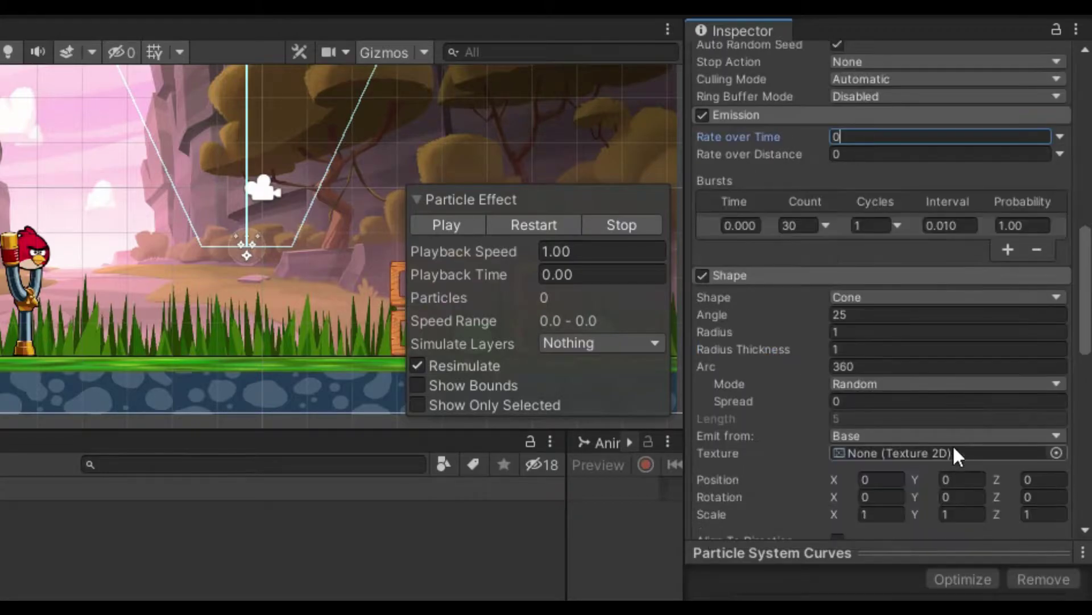
left_click(929, 296)
left_click(922, 316)
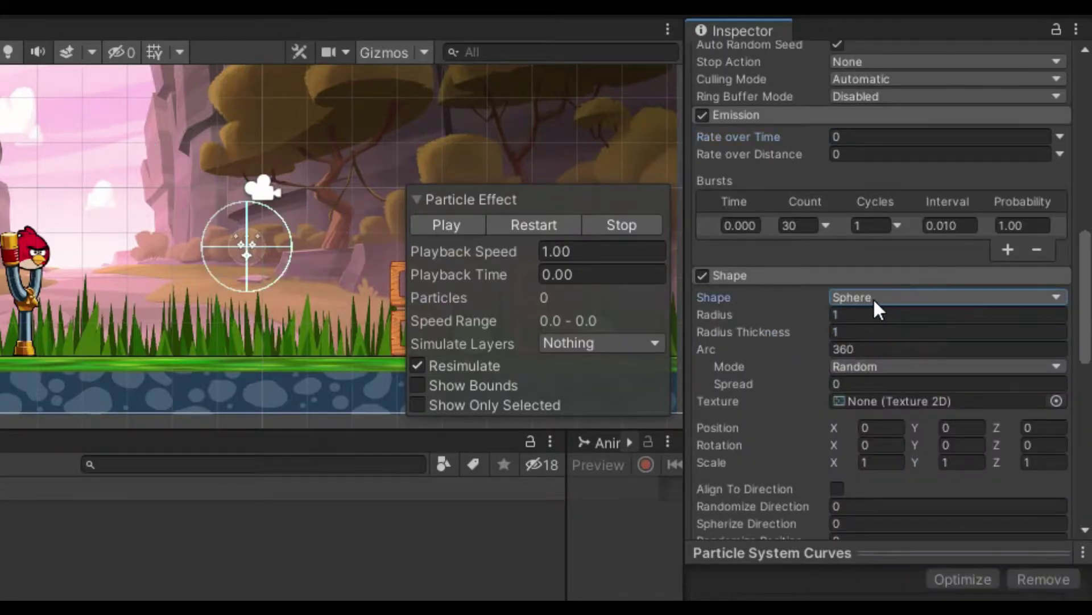
Step: Enable Size over Lifetime with a decreasing curve so particles shrink as they age
scroll(825, 297, "down", 8)
left_click(770, 300)
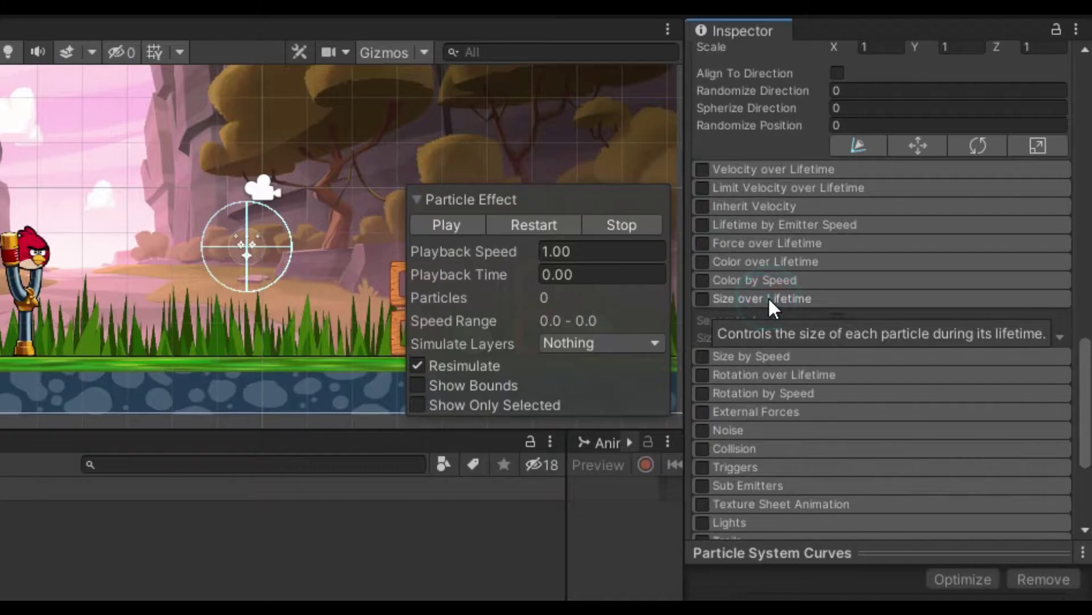
left_click(702, 298)
left_click(1018, 334)
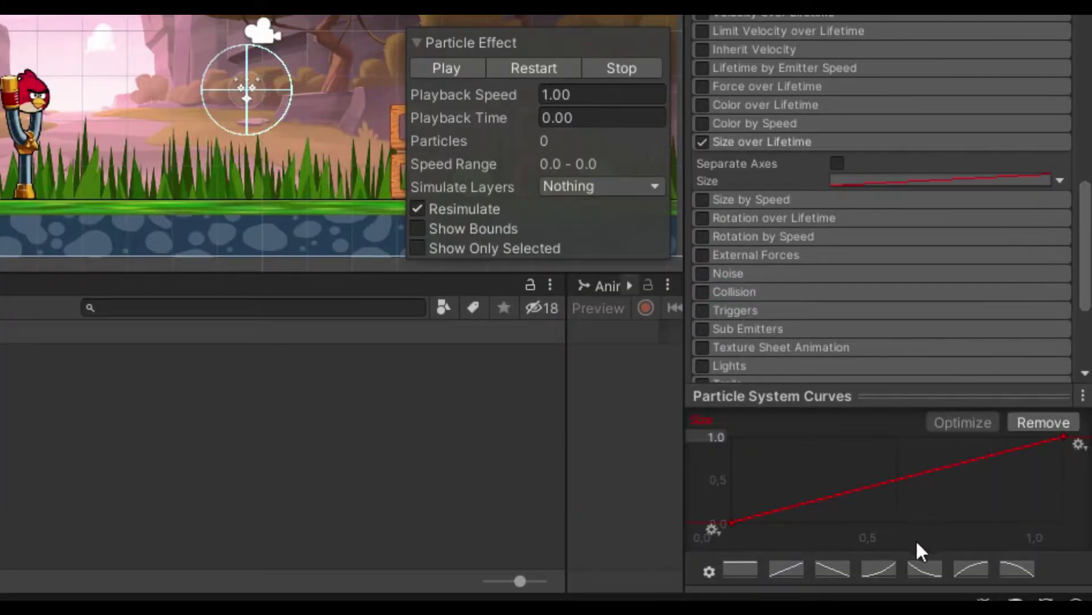
left_click(922, 564)
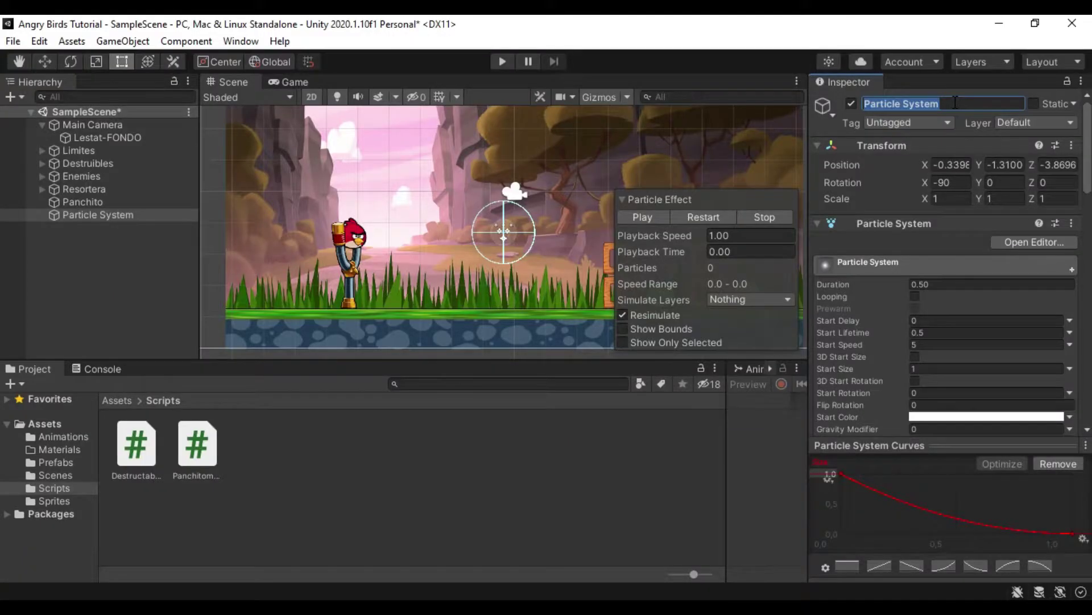
left_click(955, 102)
Step: Rename the particle system to Explosion and create an Explosion material in Assets/Materials
type("Exp")
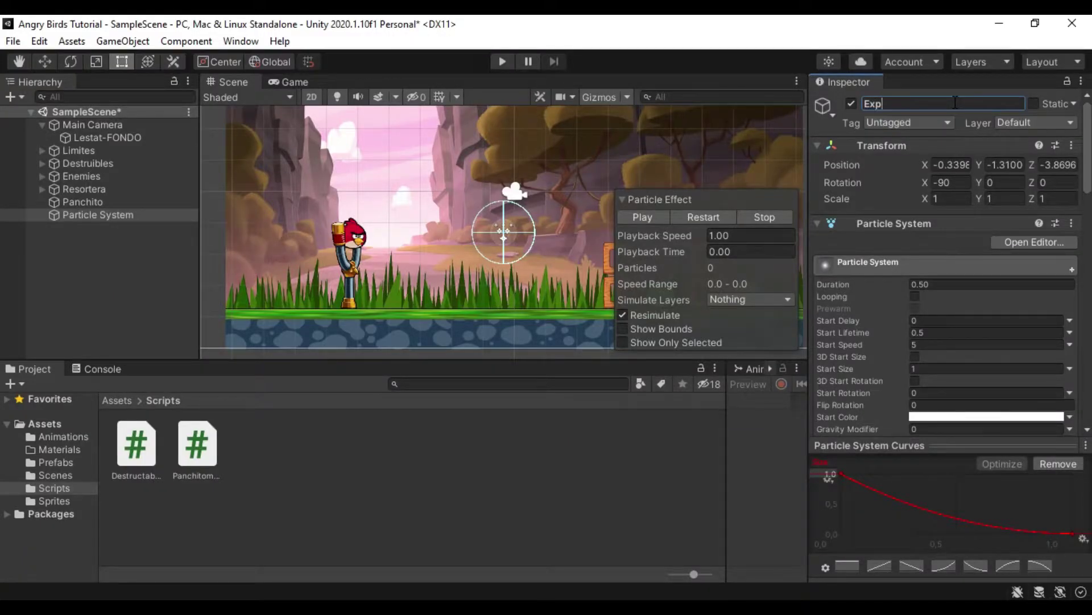
type("losion")
left_click(142, 241)
left_click(62, 449)
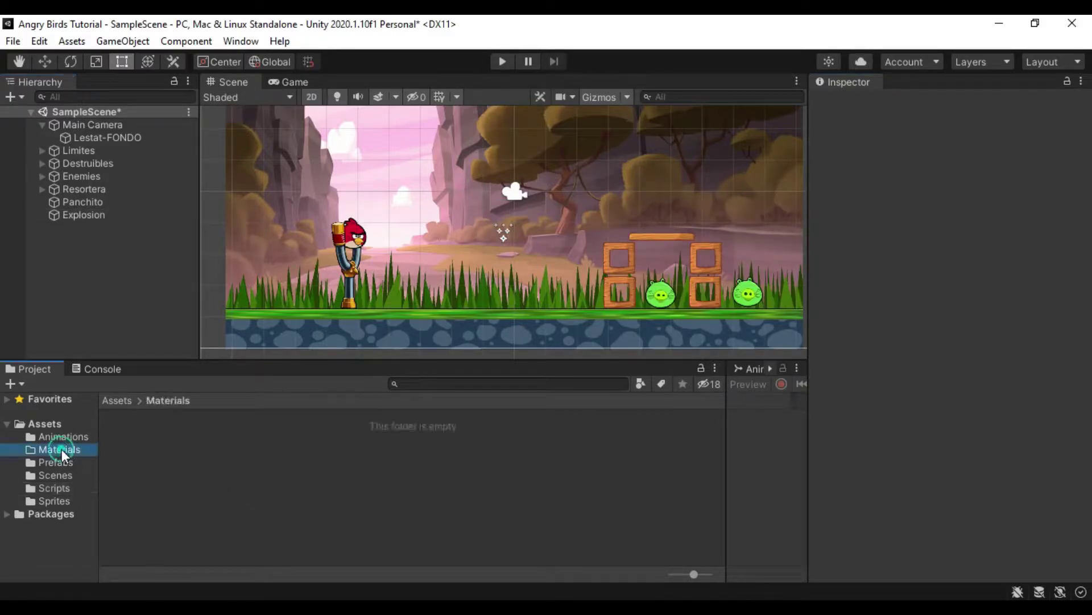
right_click(248, 449)
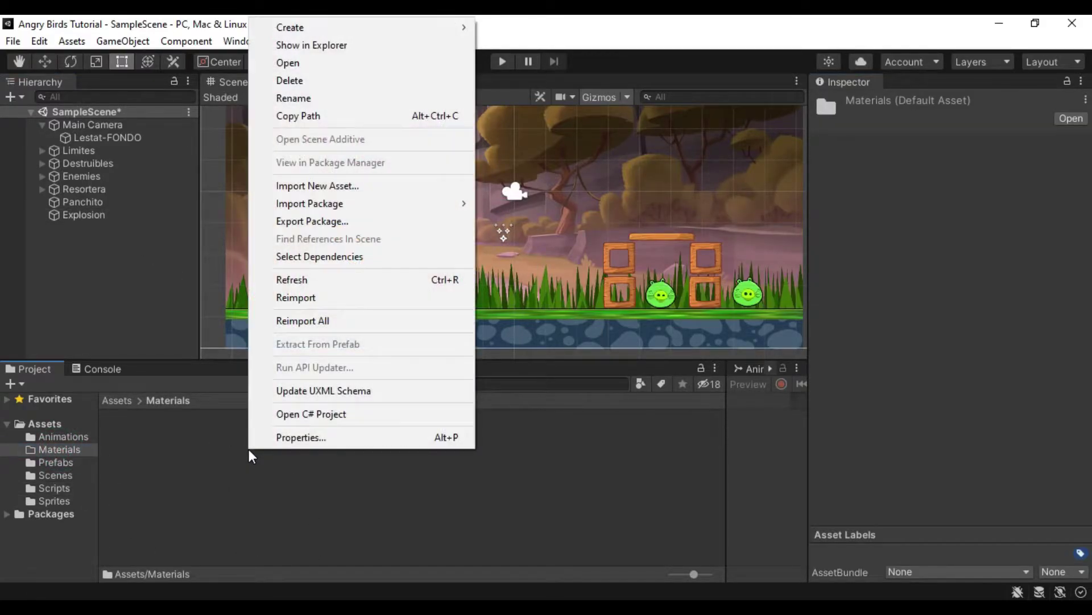
mouse_move(455, 27)
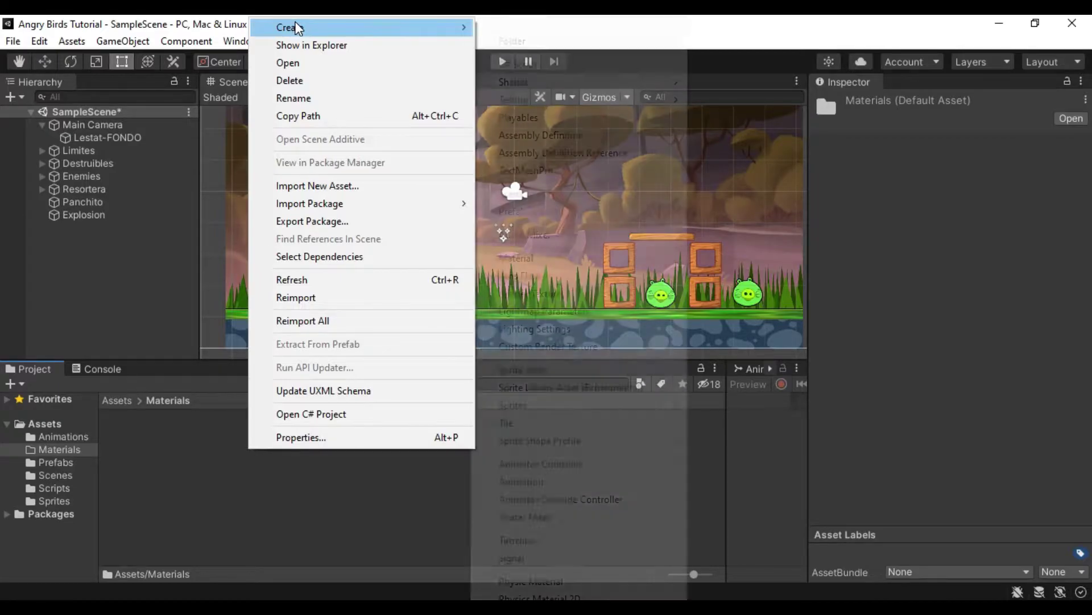
left_click(549, 263)
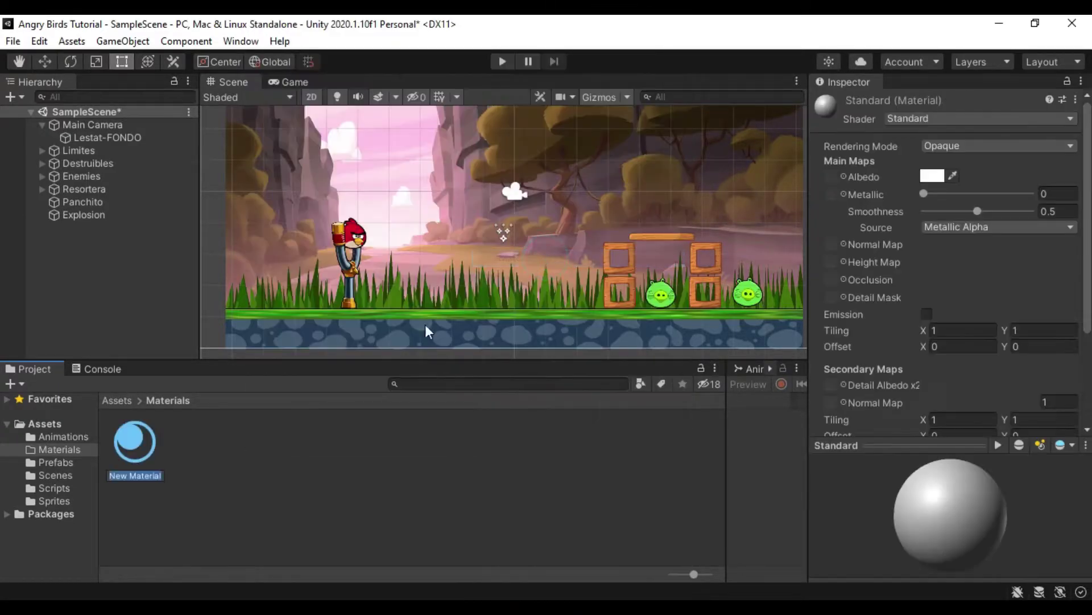
type("Explosion")
left_click(226, 473)
Step: Create a second material named Trail in the Materials folder
right_click(223, 449)
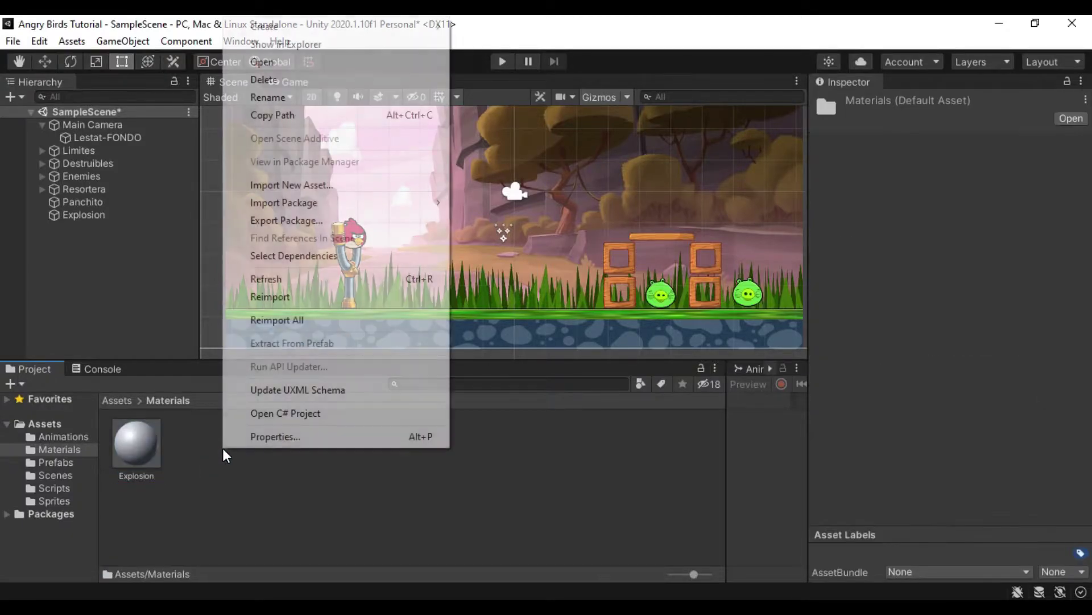
mouse_move(316, 26)
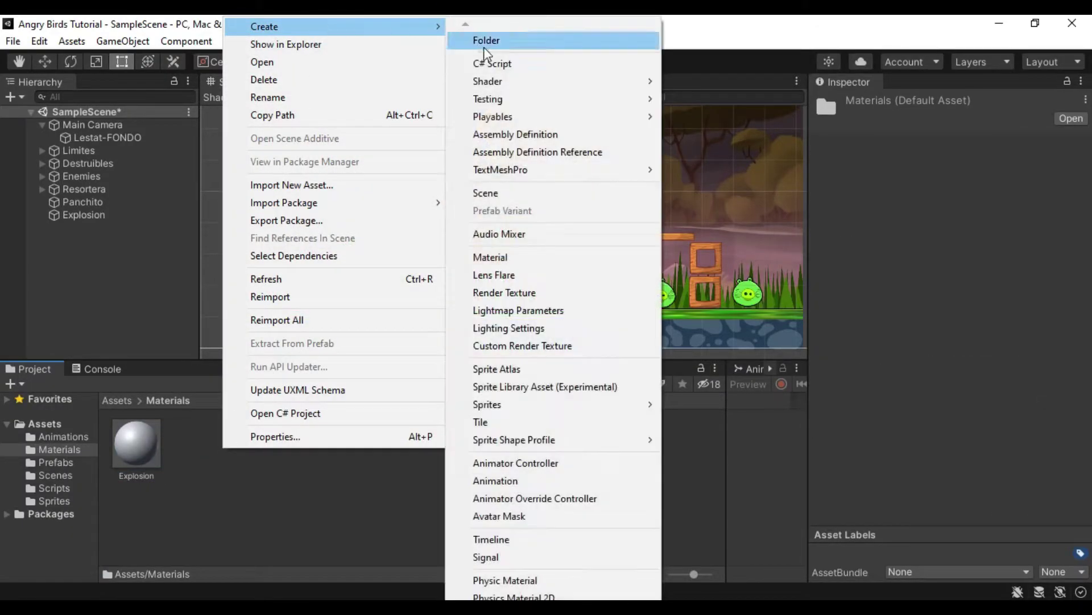
left_click(508, 256)
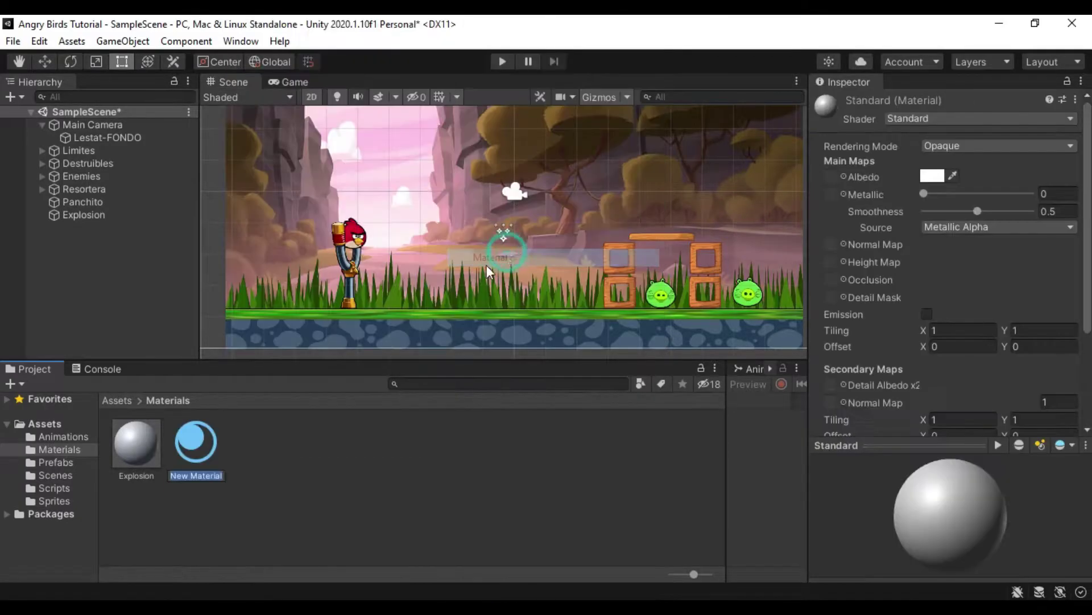
type("Trail")
key("Return")
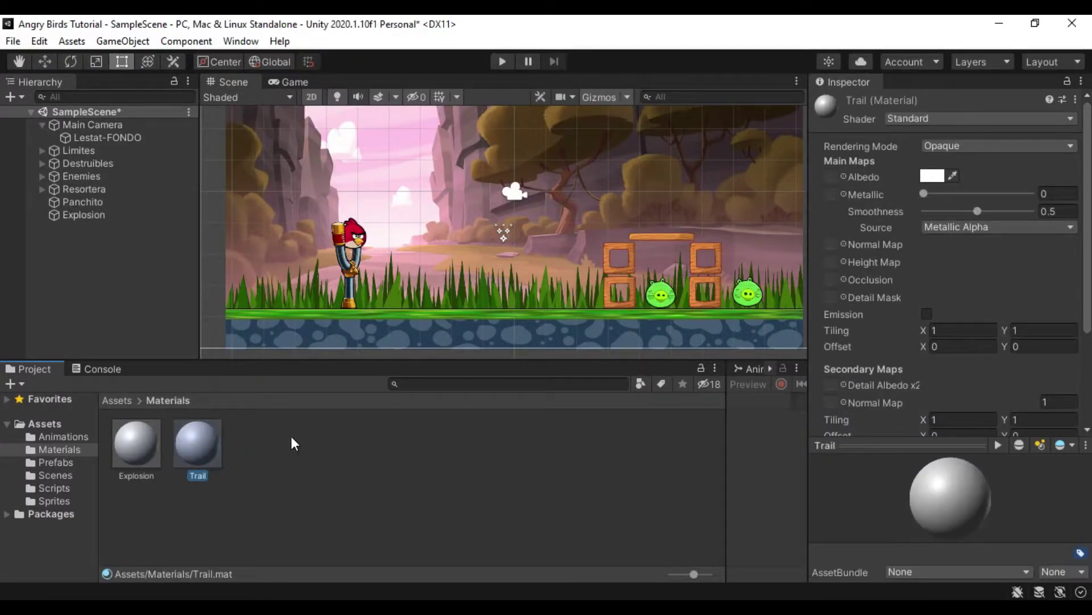
left_click(191, 431)
Step: Switch both the Explosion and Trail materials to the Unlit/Transparent shader
left_click(125, 449, "ctrl")
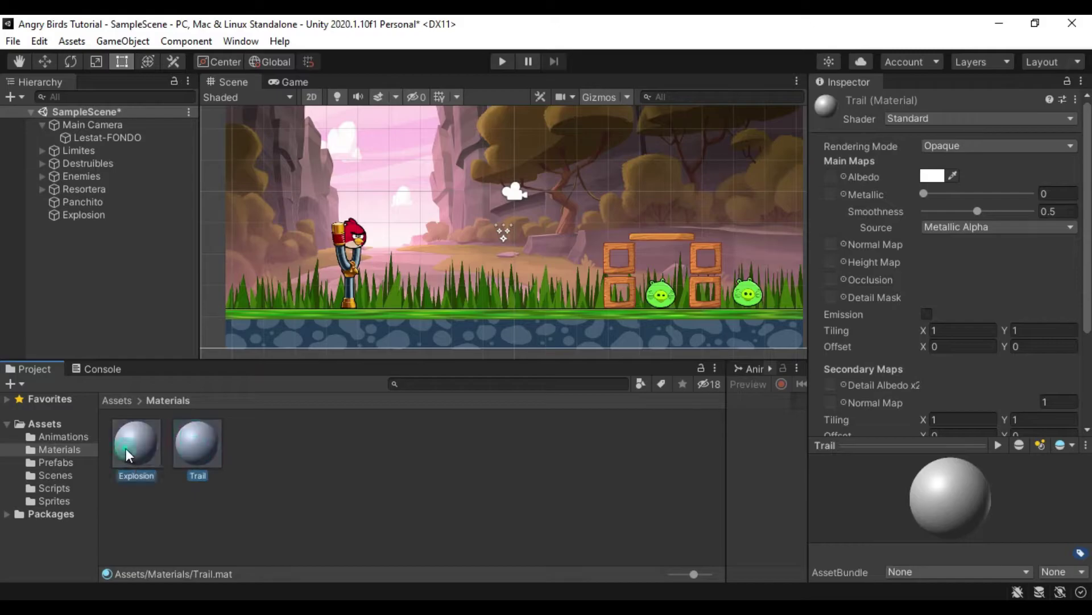
left_click(1043, 116)
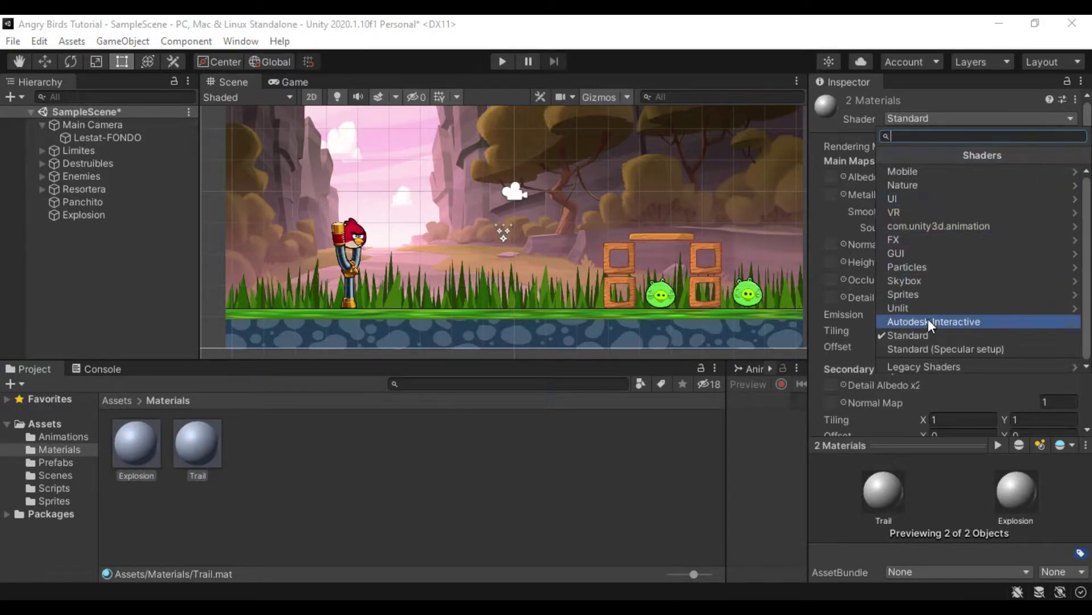
left_click(921, 305)
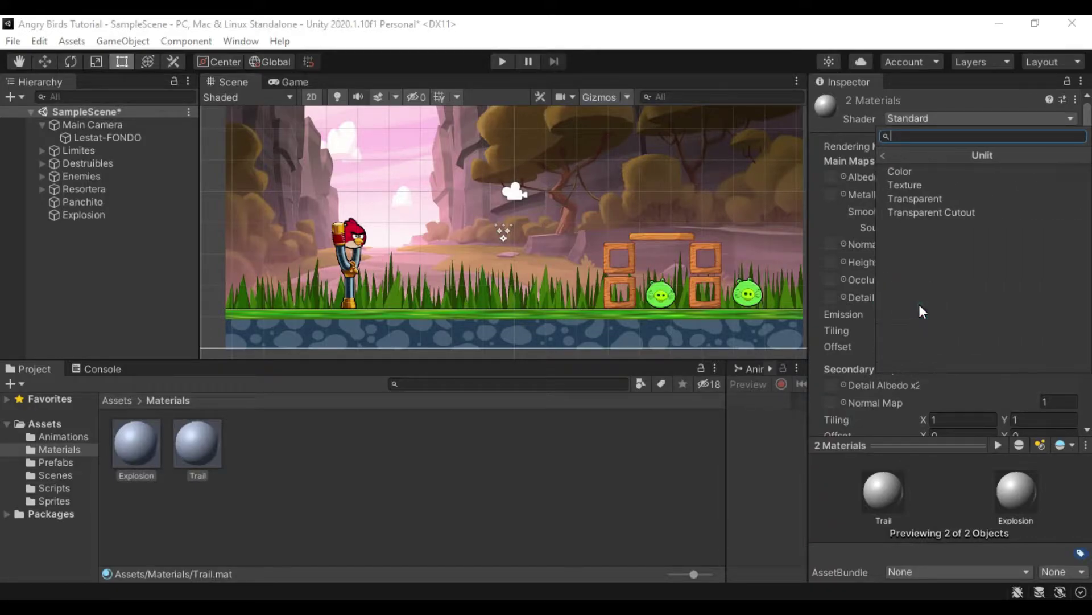
left_click(929, 196)
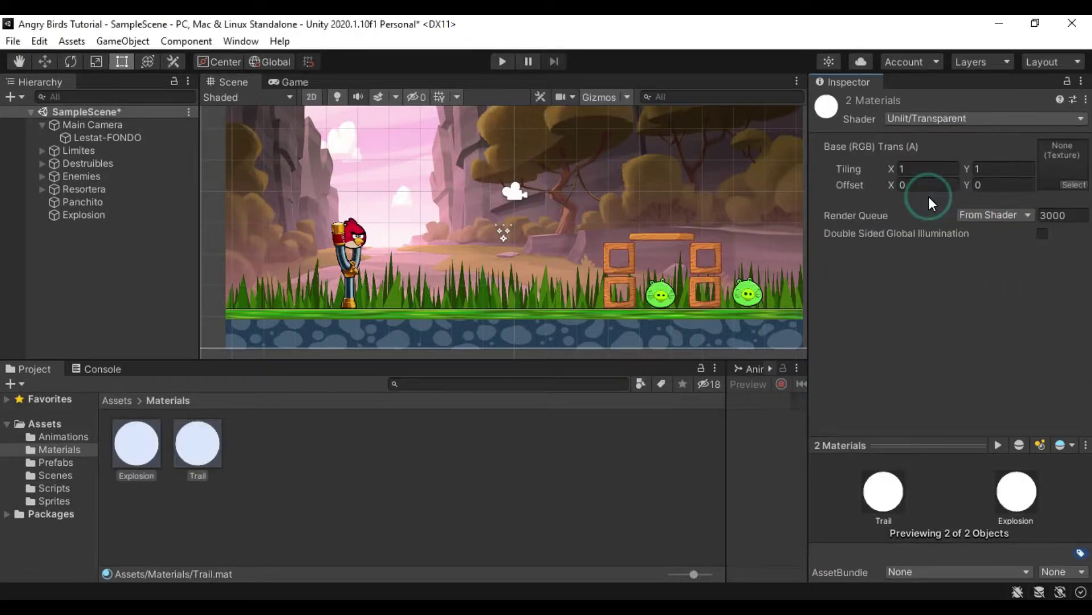
Step: Assign the Smoke sprite as the Explosion material's base texture
left_click(226, 457)
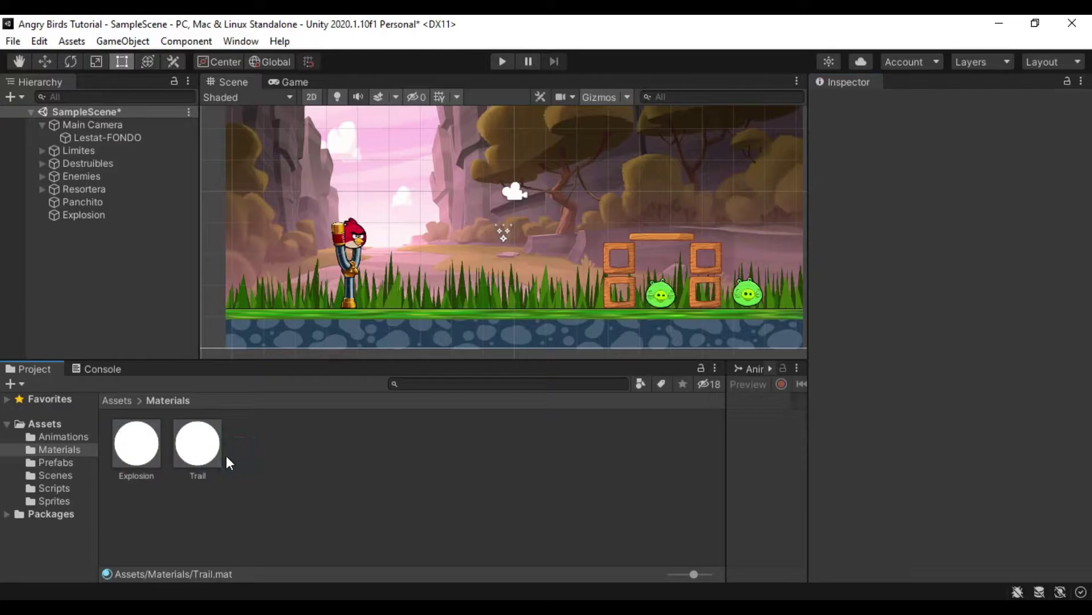
left_click(146, 450)
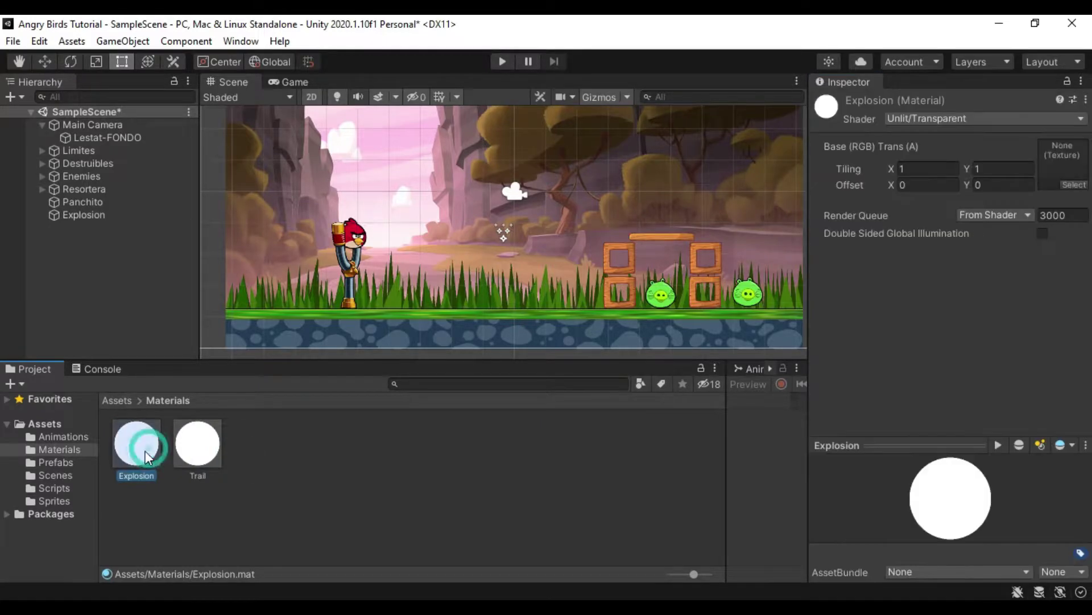
left_click(49, 500)
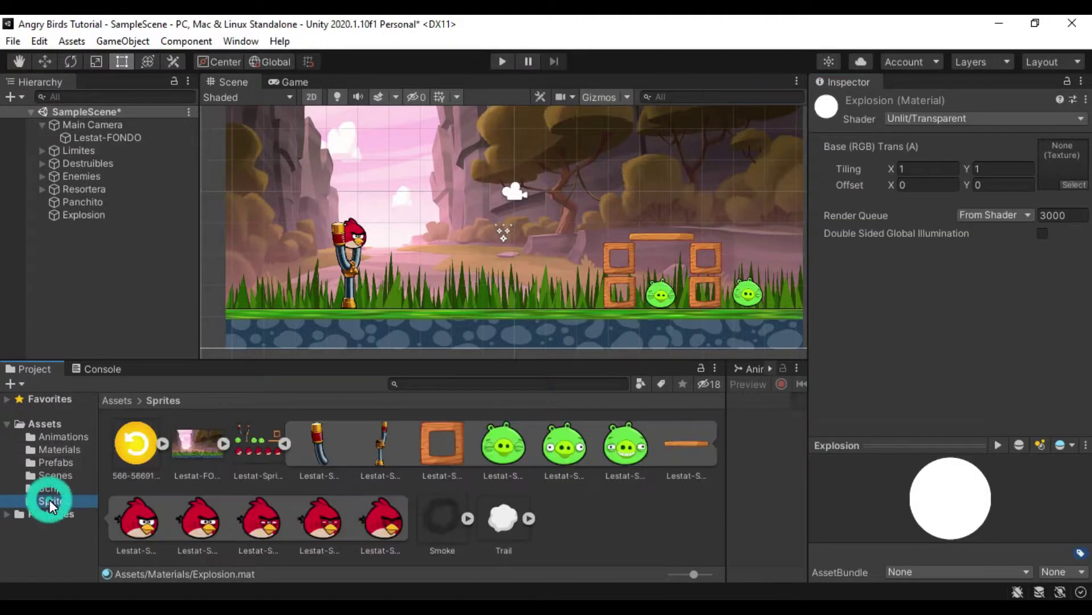
left_click_drag(445, 521, 1068, 171)
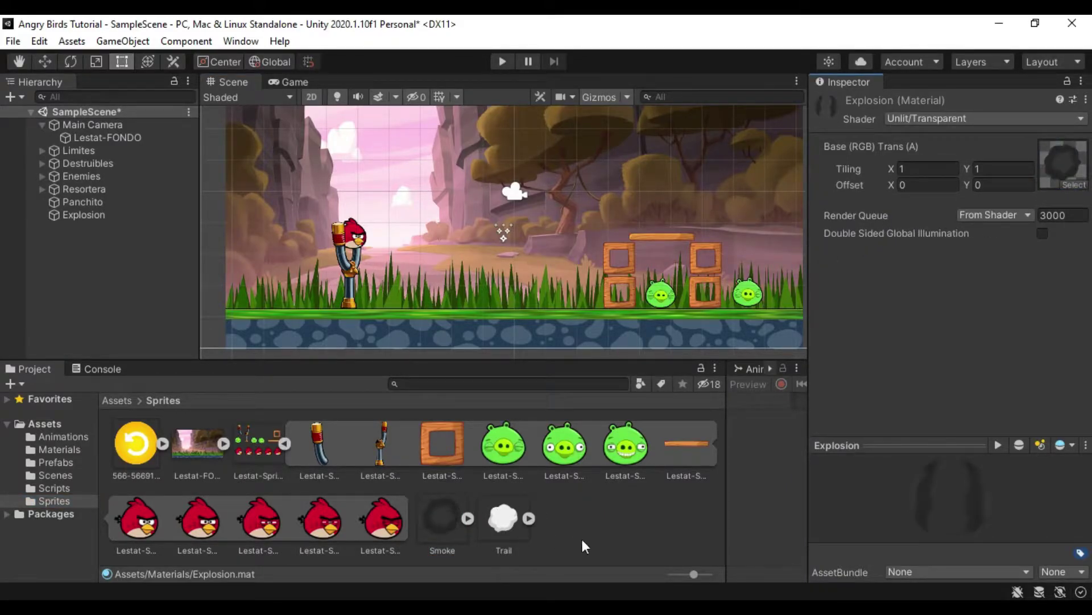
Step: Assign the cloud-like Trail sprite as the Trail material's texture
left_click(70, 447)
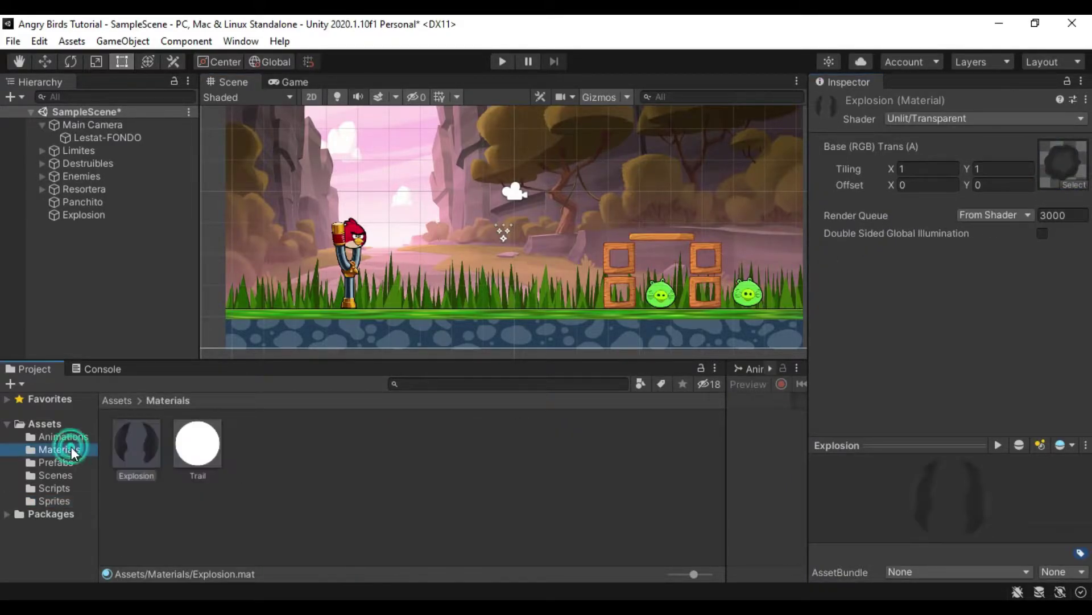
left_click(192, 445)
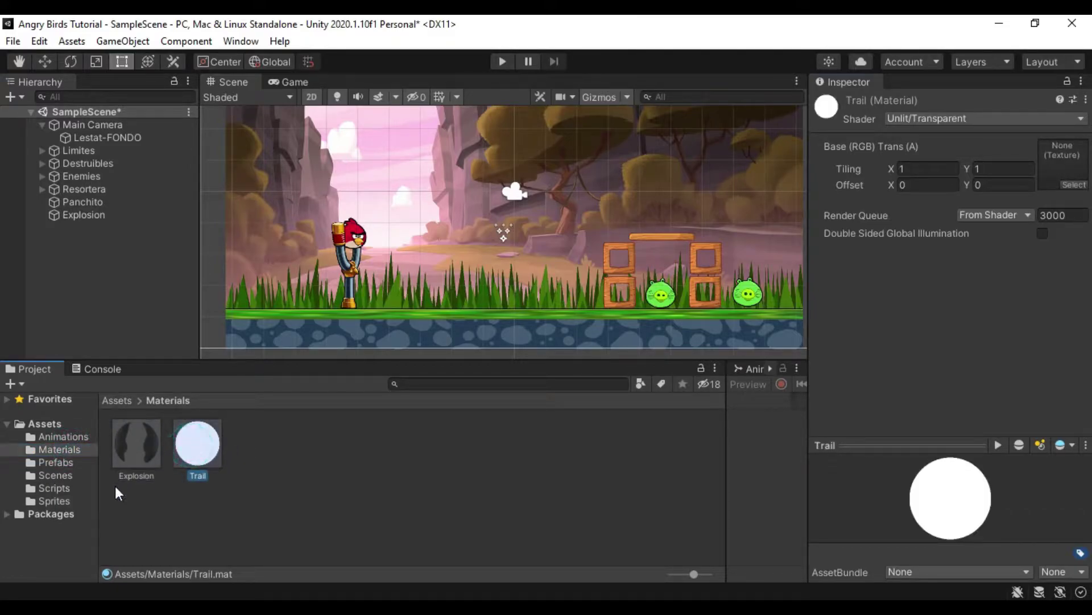
left_click(58, 501)
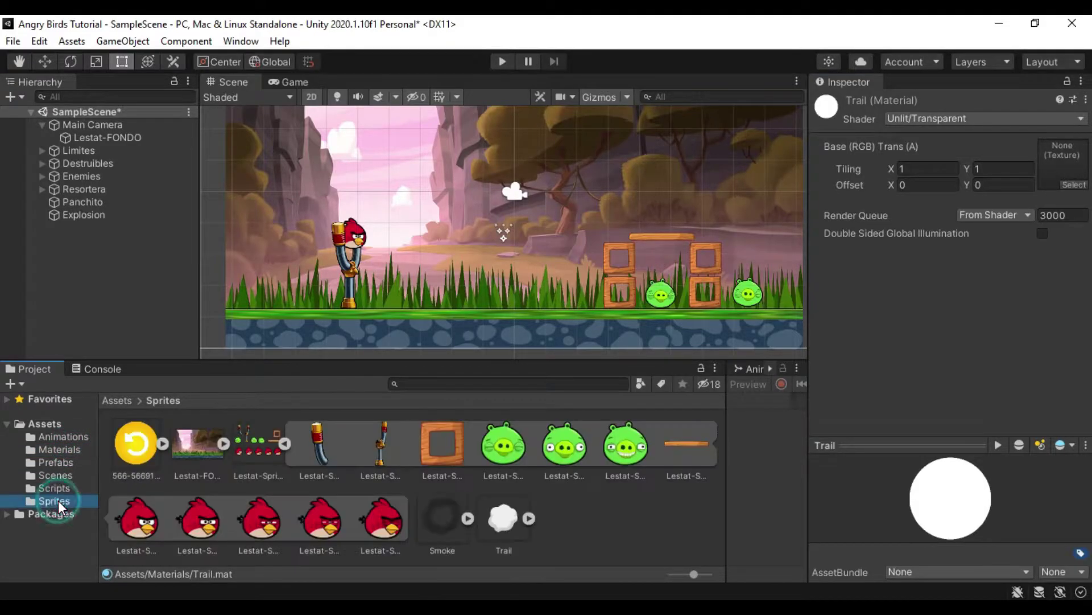
left_click_drag(508, 512, 1064, 170)
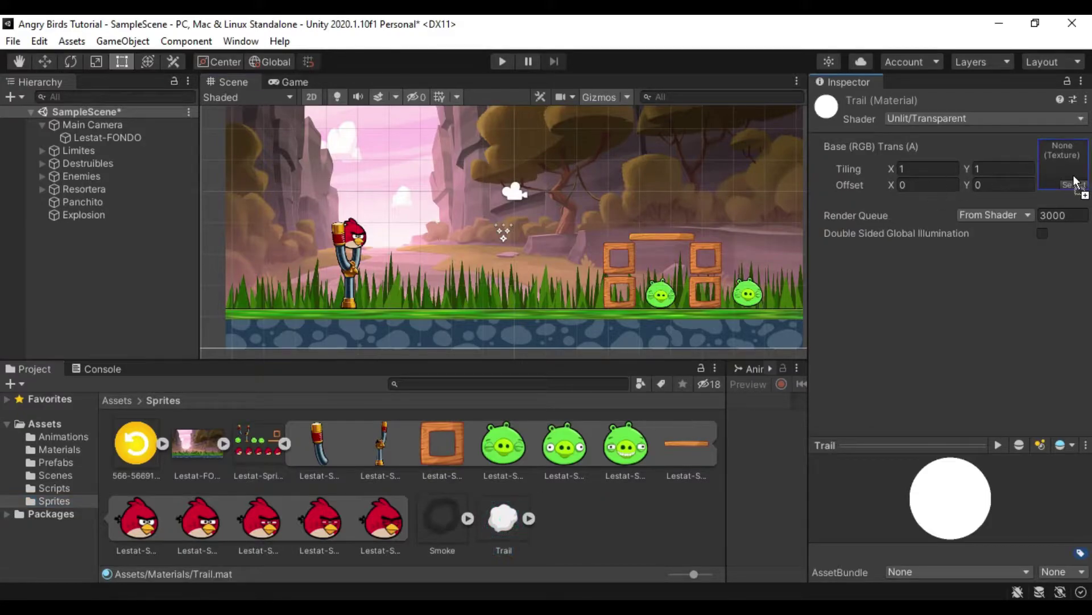
Step: Put the Explosion material into the Explosion particle system's Renderer Material slot
left_click(84, 215)
scroll(990, 407, "down", 5)
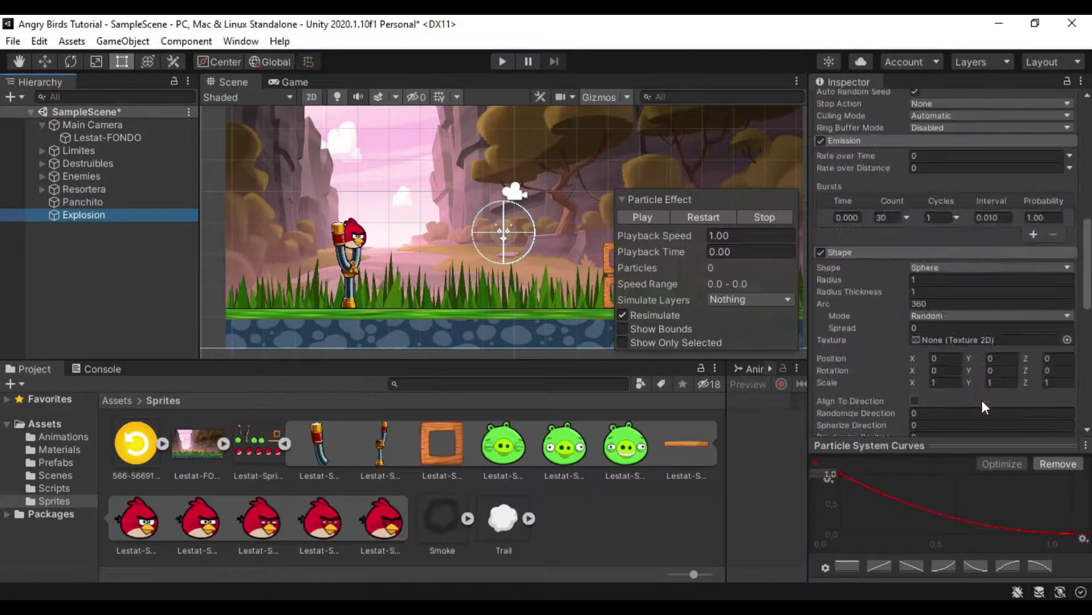
scroll(982, 401, "down", 5)
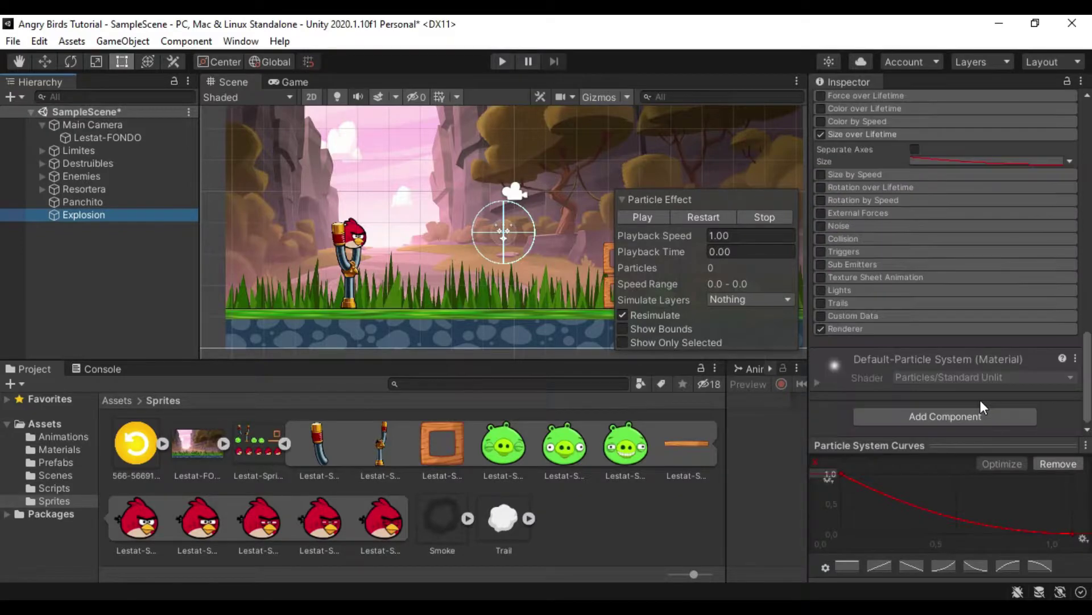
left_click(877, 329)
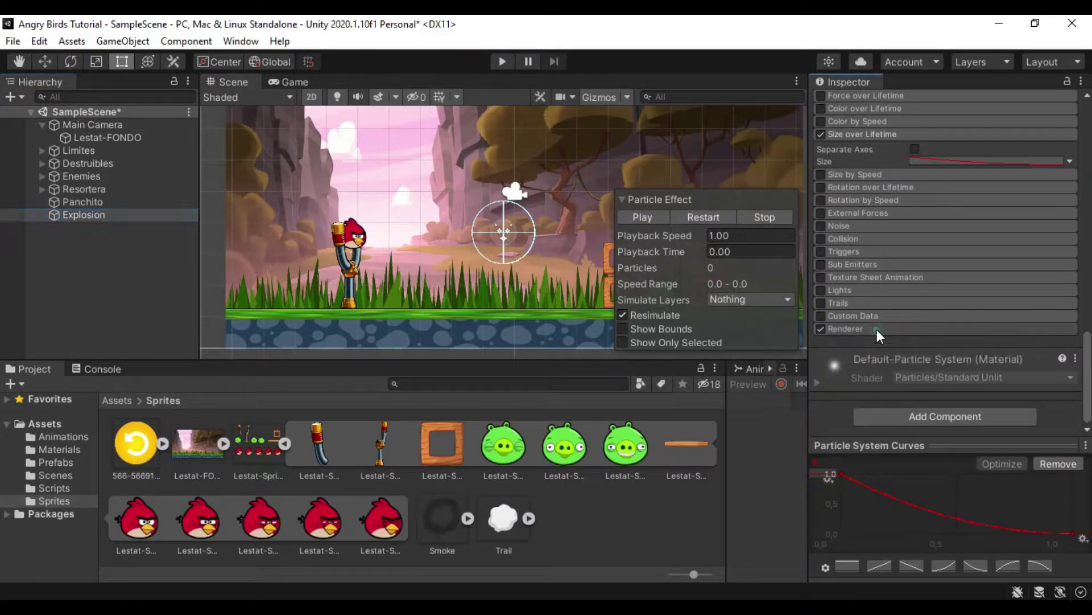
left_click(49, 452)
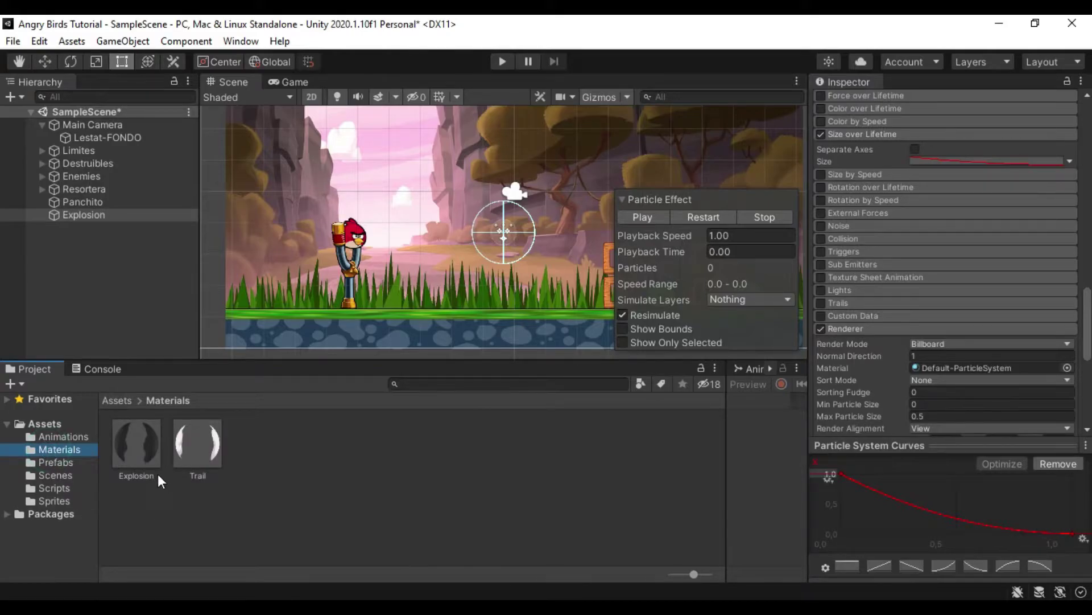
left_click_drag(140, 450, 973, 367)
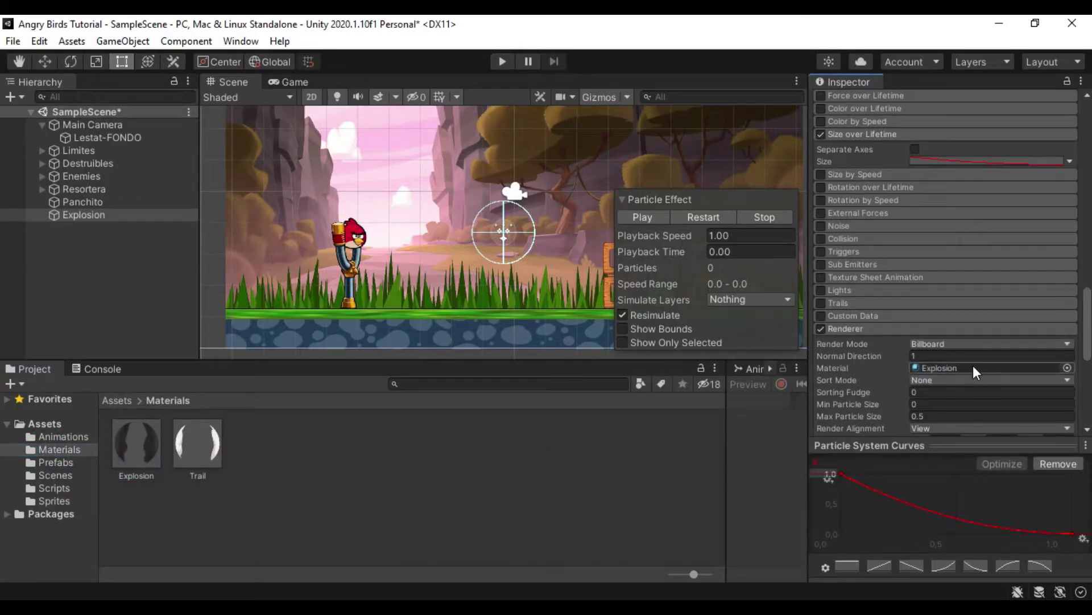
left_click(123, 312)
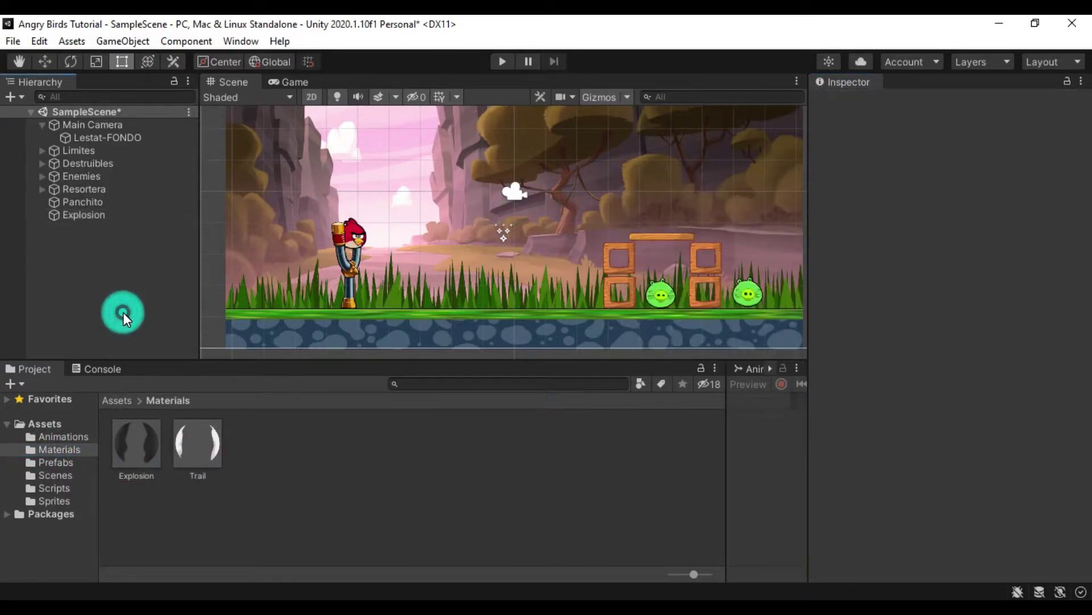
left_click(85, 215)
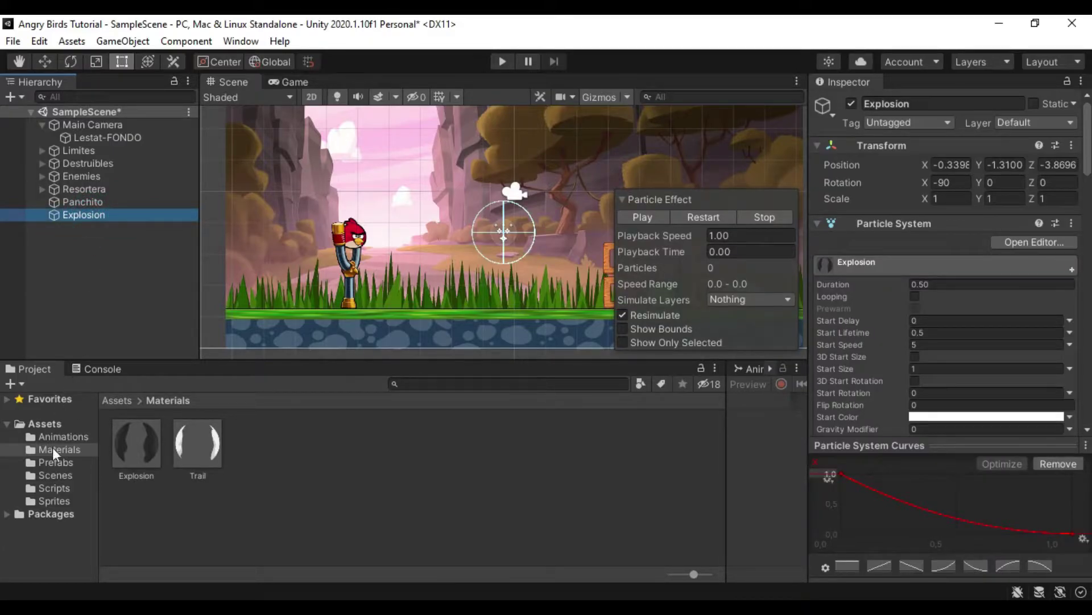
left_click(56, 463)
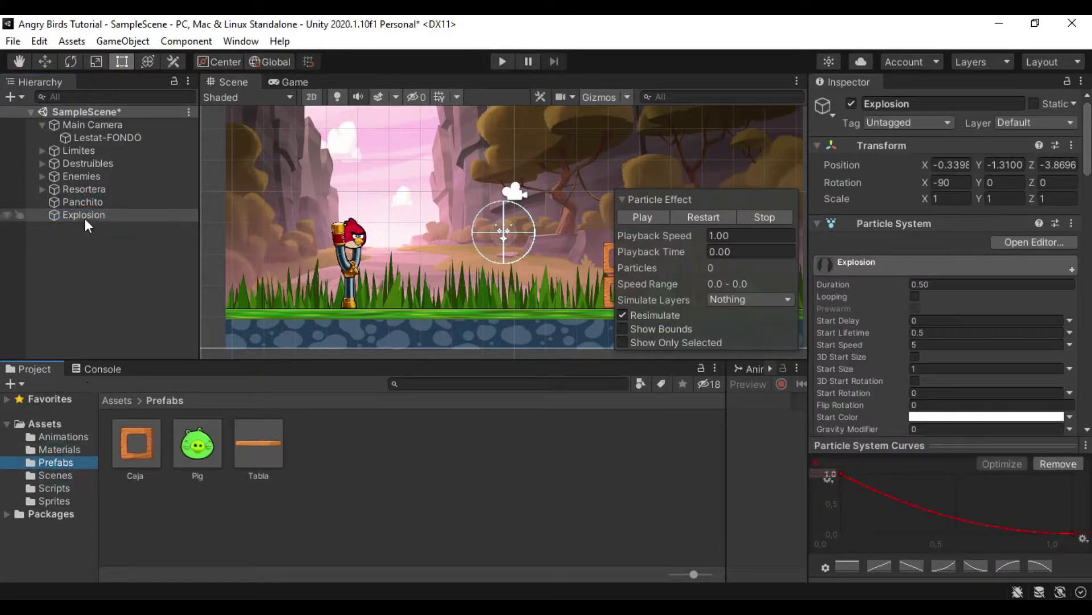
Step: Drag Explosion from the Hierarchy into Assets/Prefabs to make an Explosion prefab
mouse_move(87, 215)
left_mouse_down()
mouse_move(314, 441)
mouse_move(477, 480)
left_mouse_up()
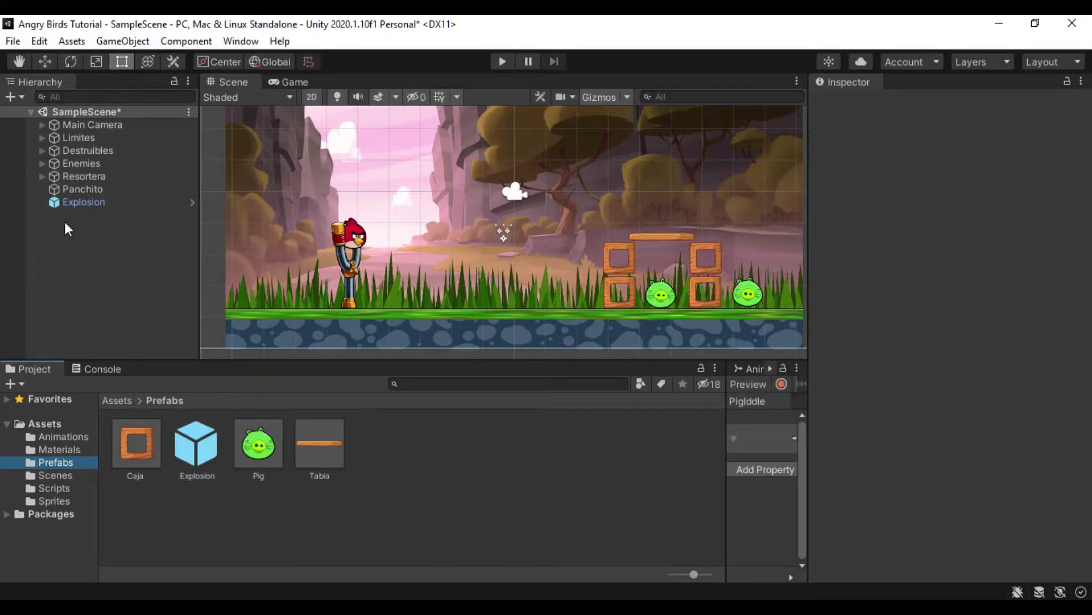
Step: Set the Explosion Prefab field on boxes Caja (3) and Caja (2) to the Explosion prefab
left_click(41, 163)
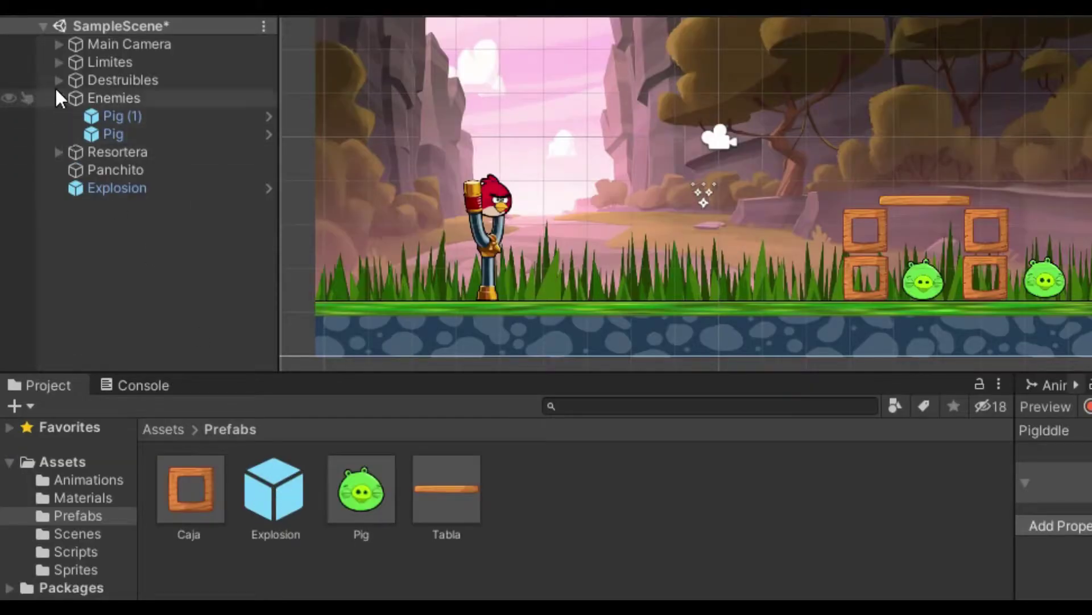
left_click(57, 82)
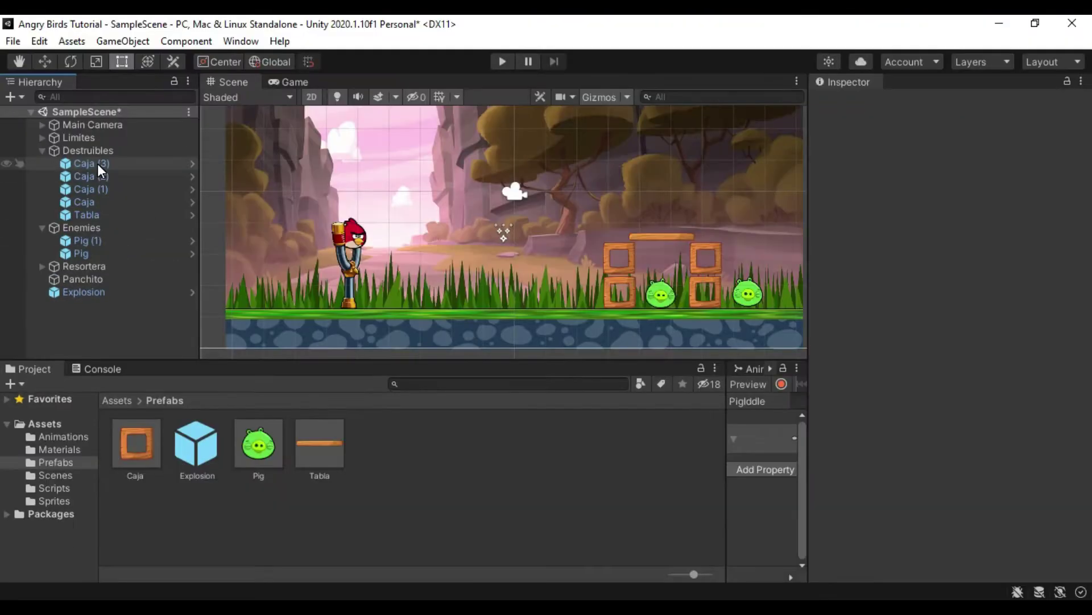
left_click(97, 163)
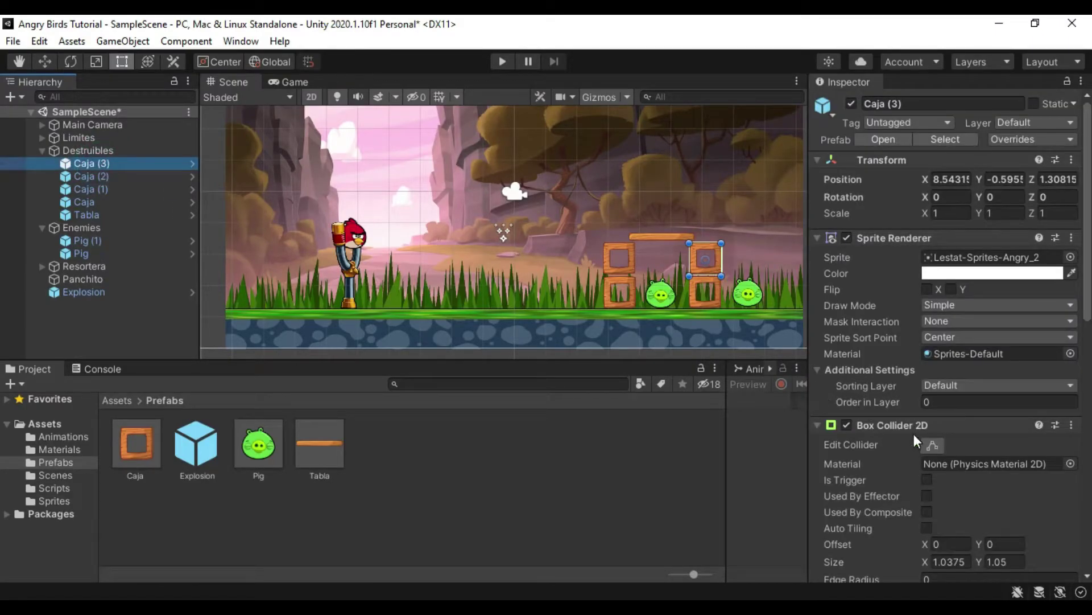
scroll(913, 434, "down", 10)
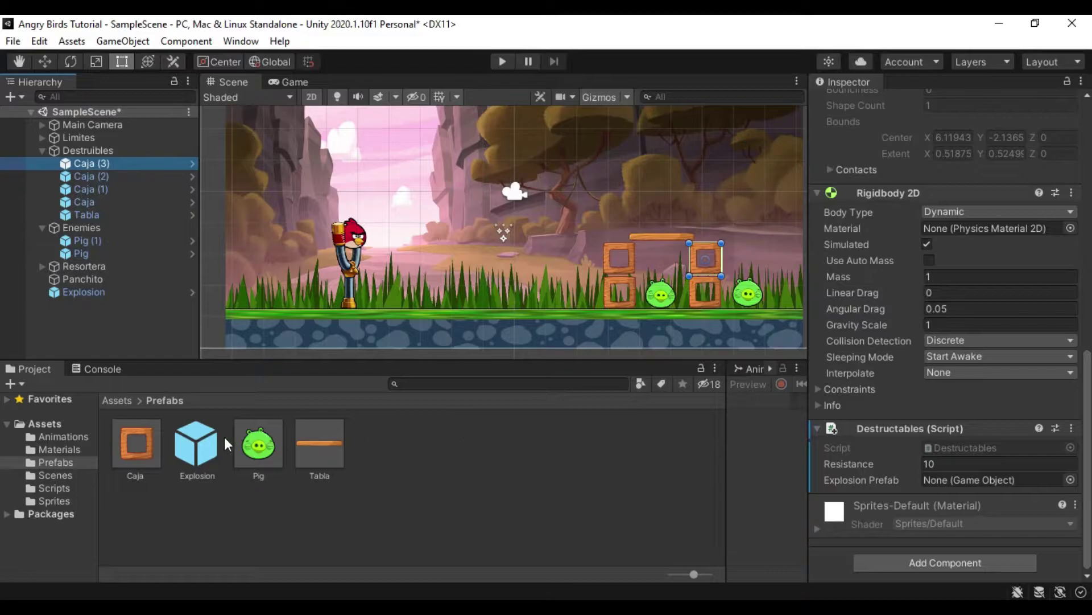
left_click_drag(199, 441, 960, 480)
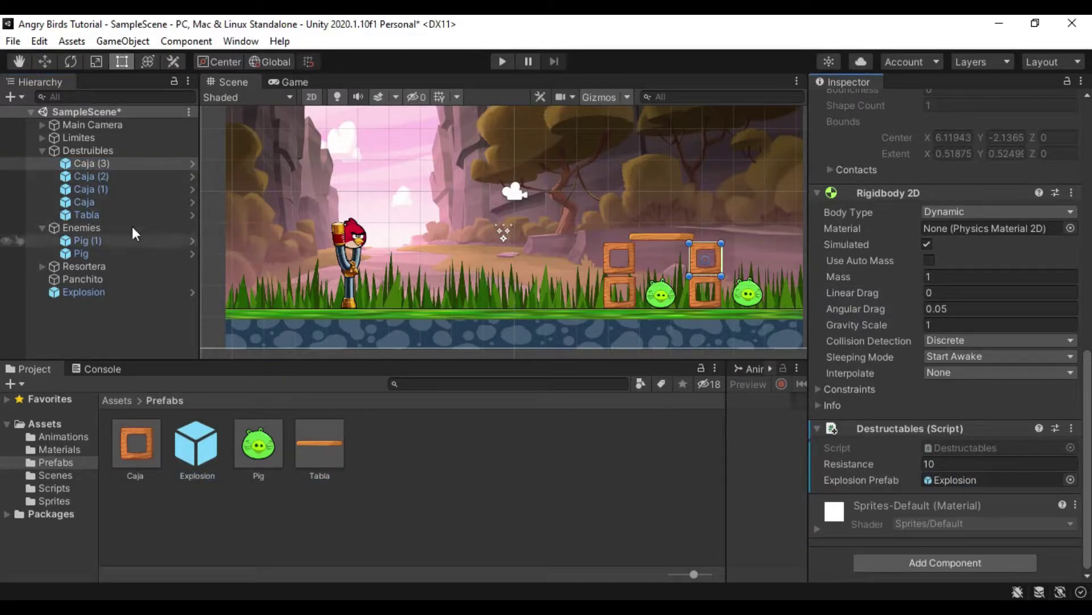
left_click(108, 173)
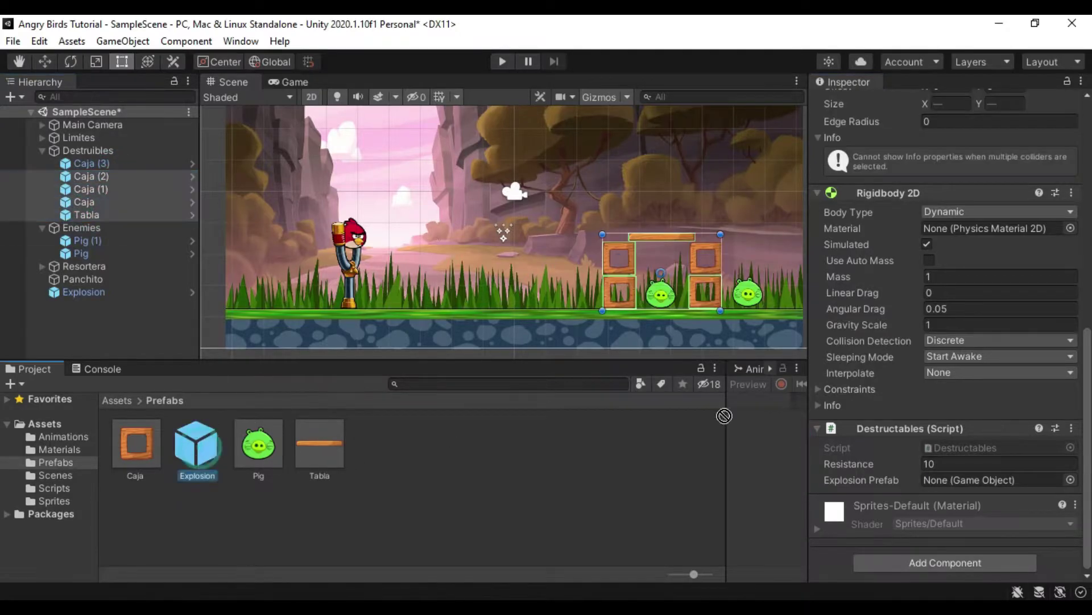
left_click_drag(201, 459, 967, 479)
Step: Collapse the Enemies and Destruibles groups and select the Explosion object
left_click(80, 251)
left_click(405, 447)
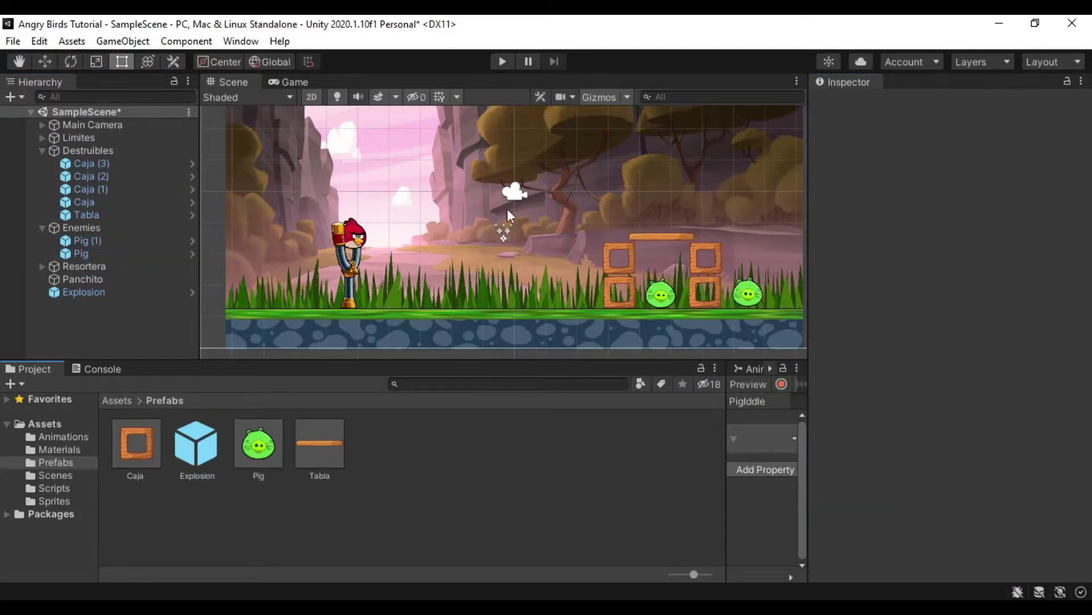
left_click(42, 227)
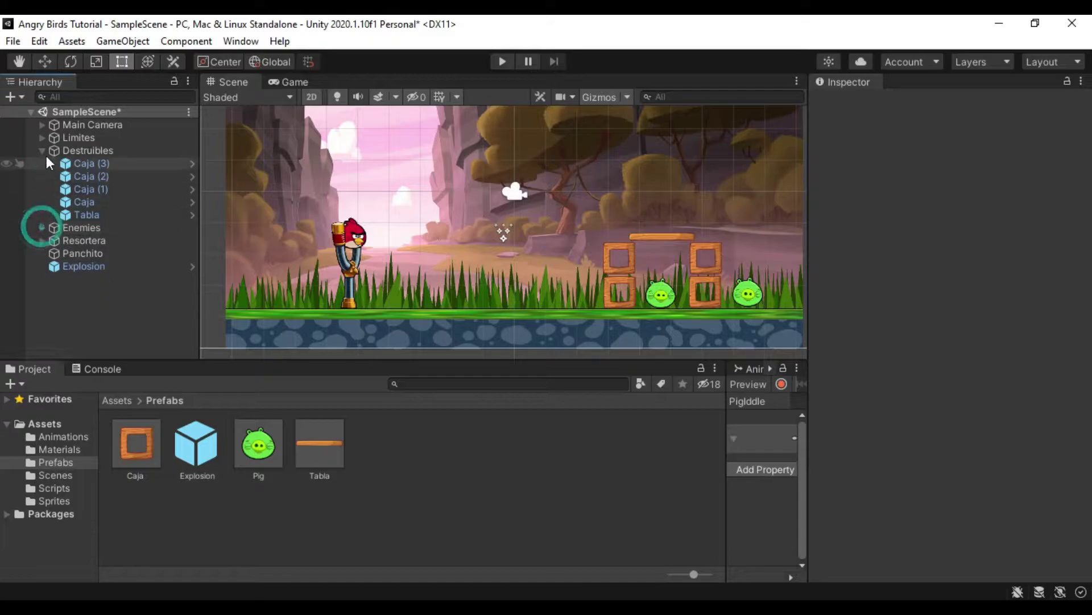
left_click(43, 149)
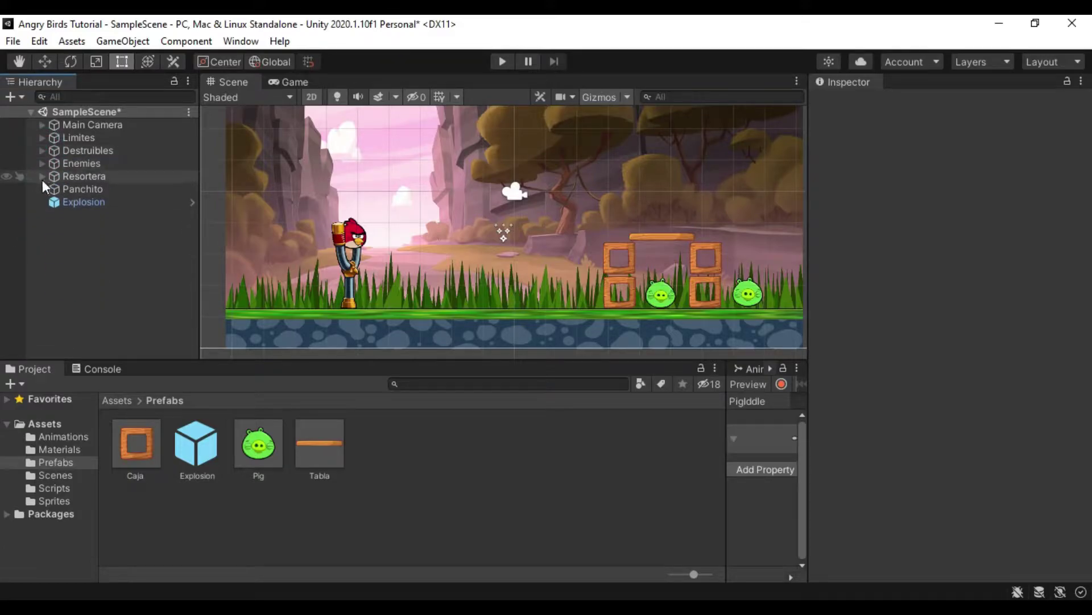
left_click(91, 201)
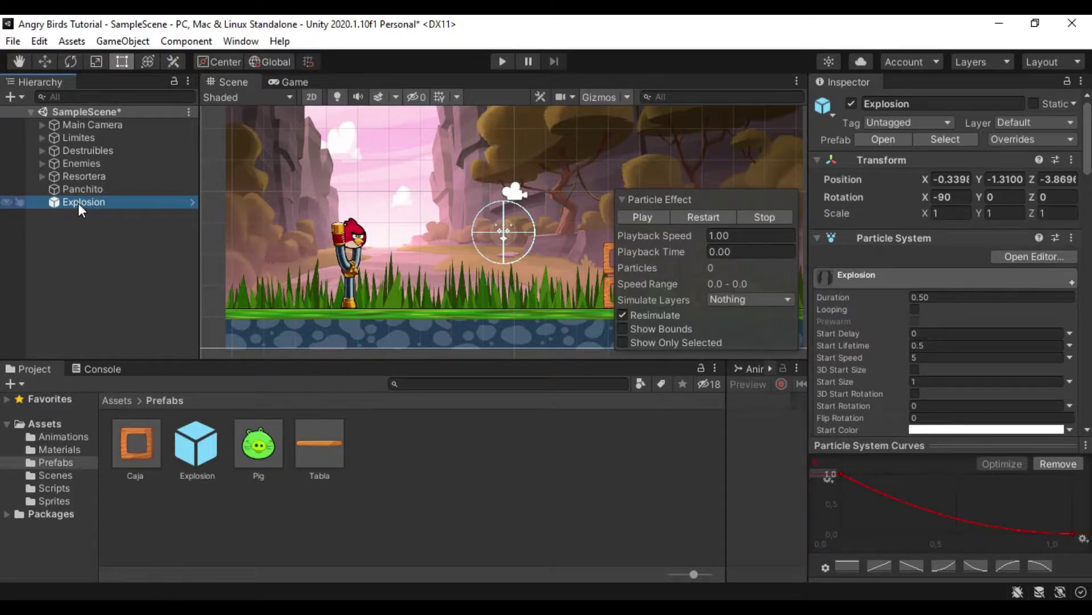
Step: Delete the Explosion object from the scene and play-test by launching the bird at the pigs
key("Delete")
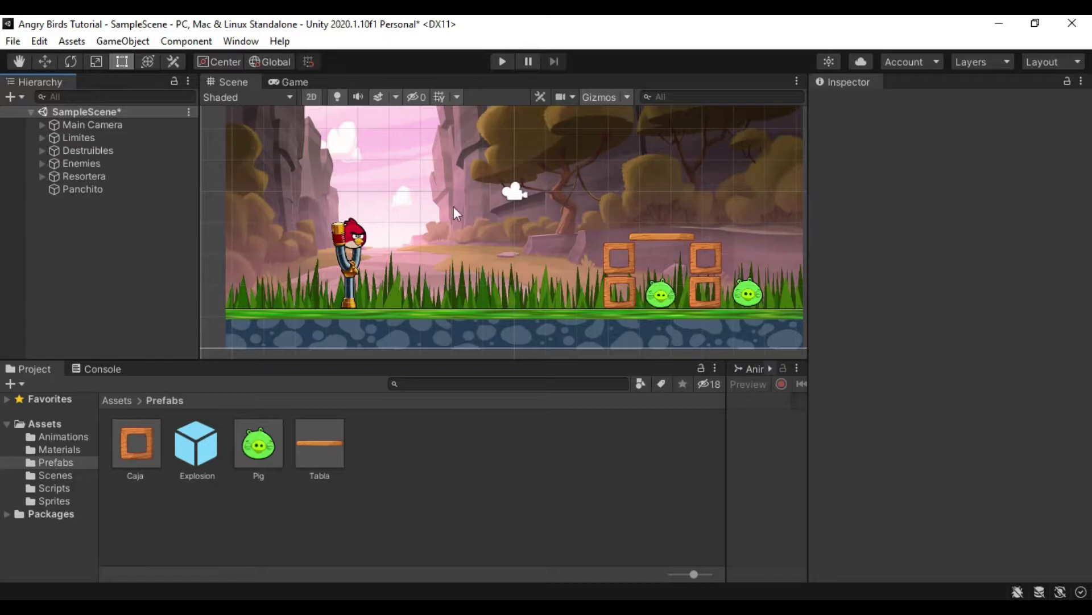
left_click(502, 62)
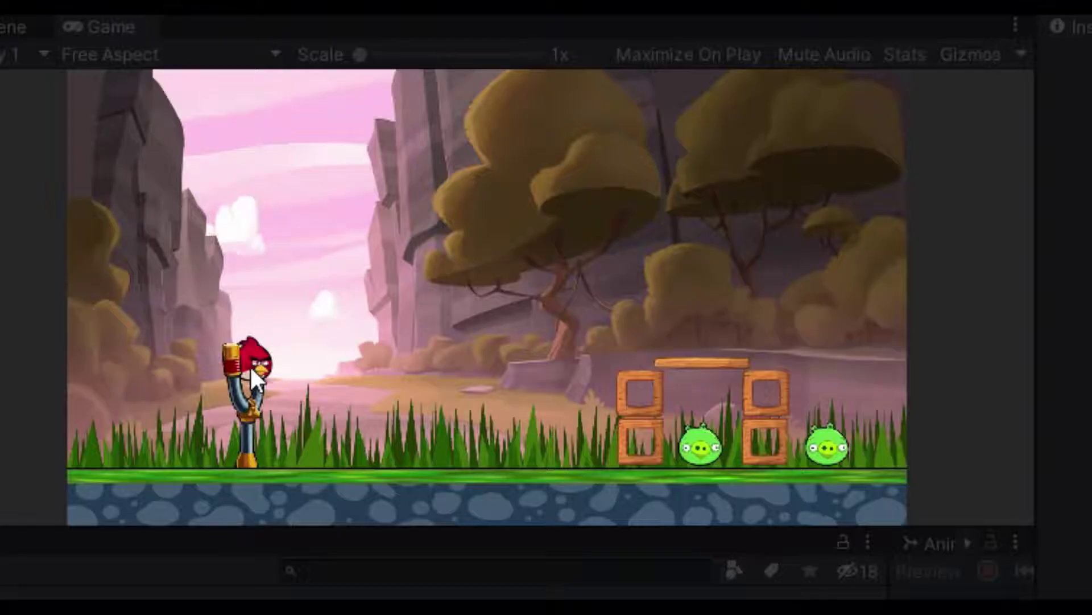
left_click_drag(372, 269, 280, 281)
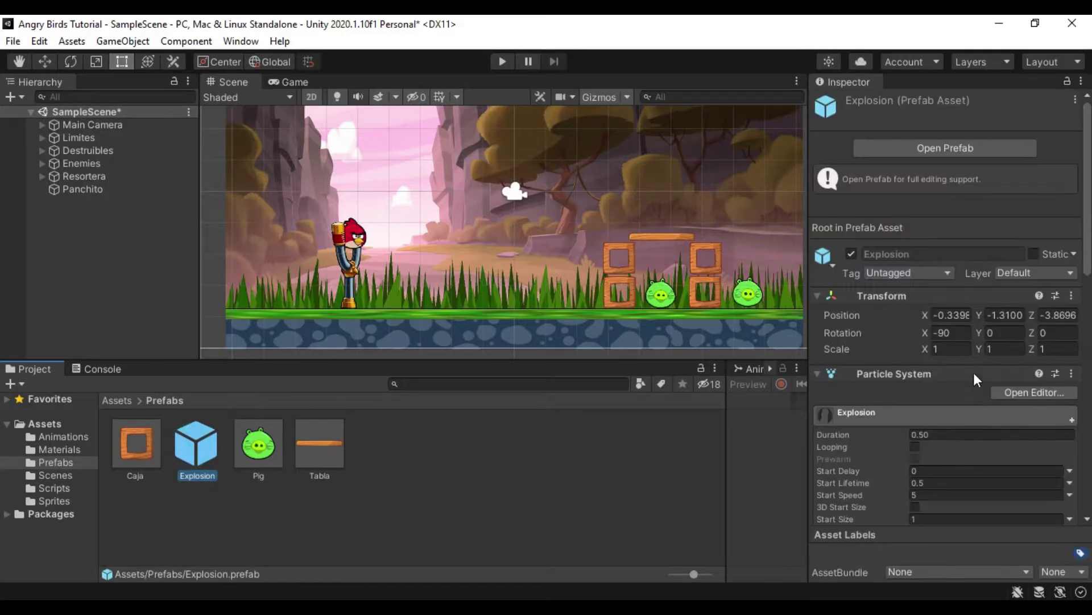
Step: Scroll through the Explosion prefab's particle system settings in the Inspector
scroll(968, 364, "down", 5)
scroll(959, 353, "down", 10)
scroll(959, 217, "up", 15)
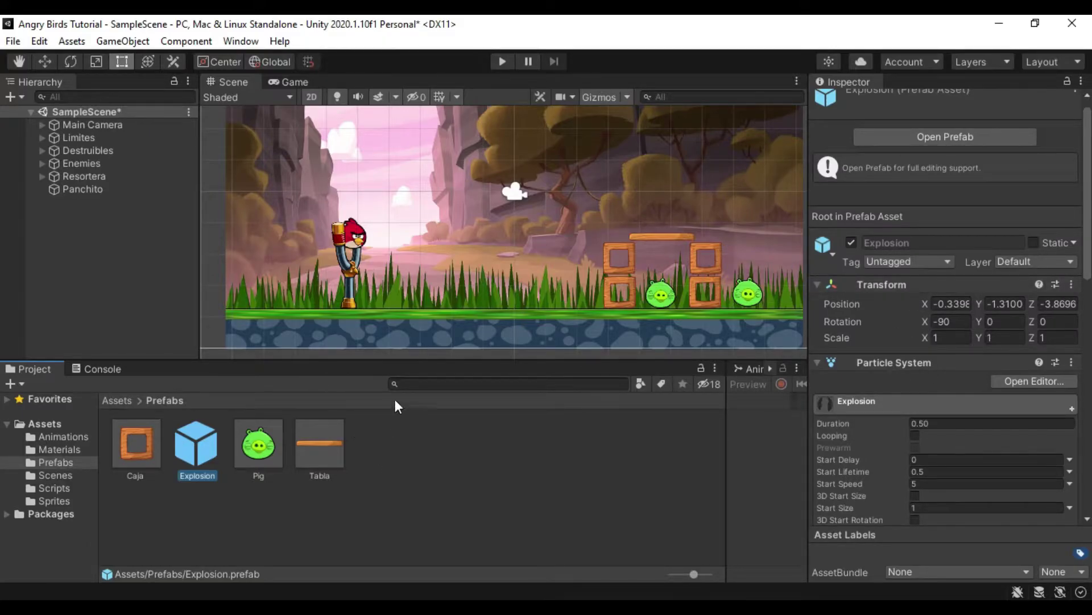
Step: Add another Particle System to the scene from the Effects menu
right_click(77, 241)
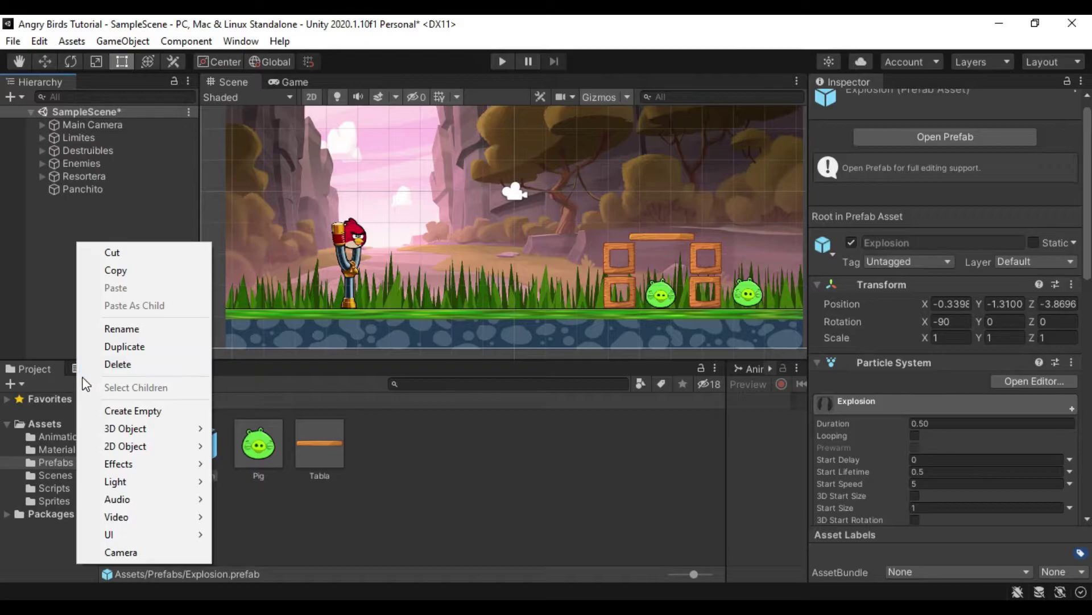
mouse_move(118, 466)
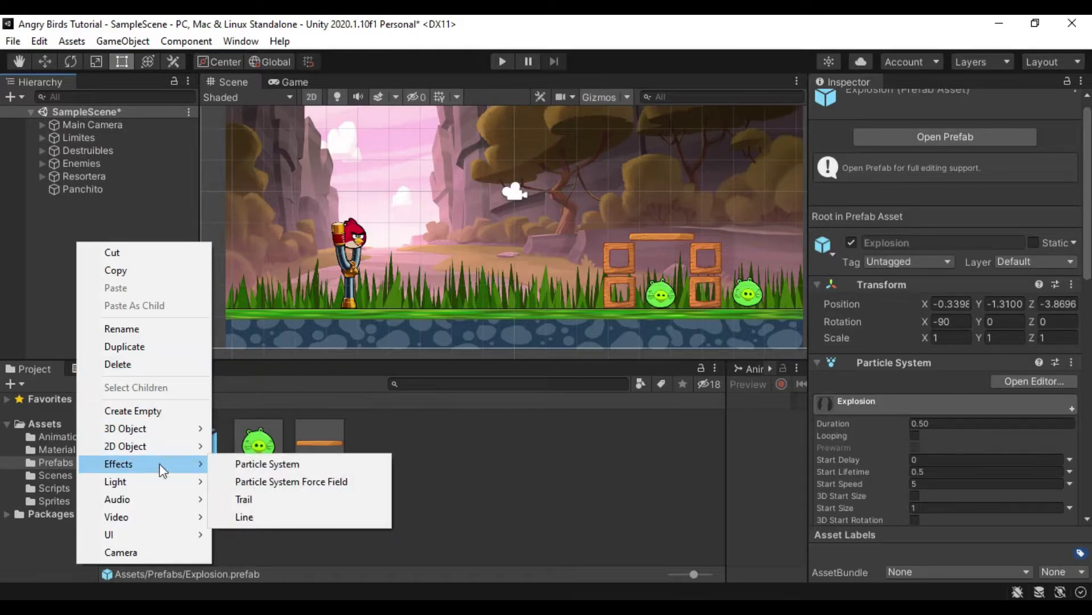
left_click(274, 464)
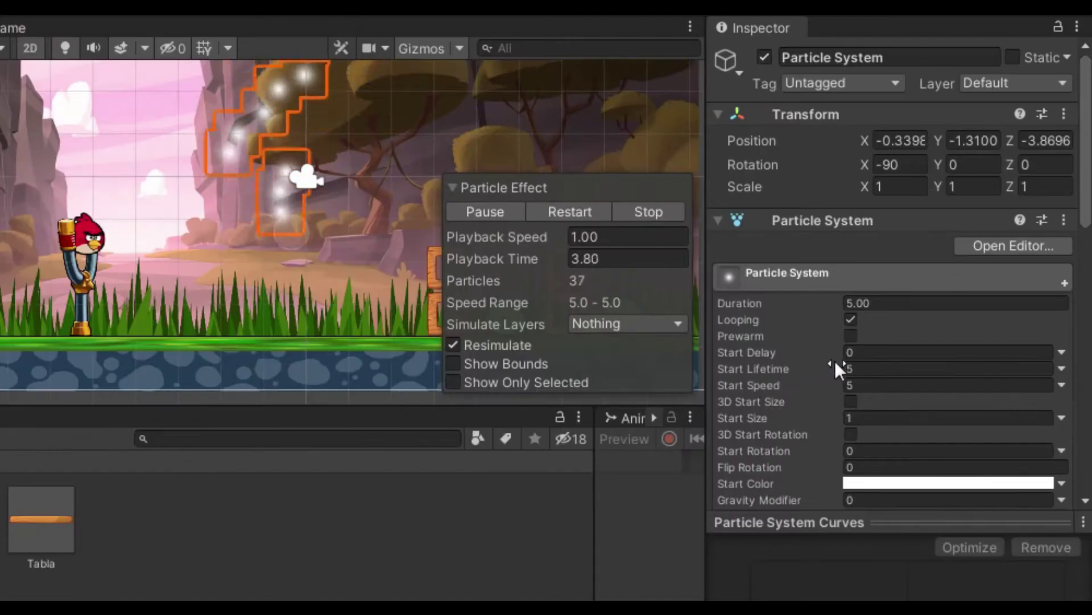
Step: Set its Duration to 1, Start Speed to 0 and Start Size to 0.8
left_click(950, 286)
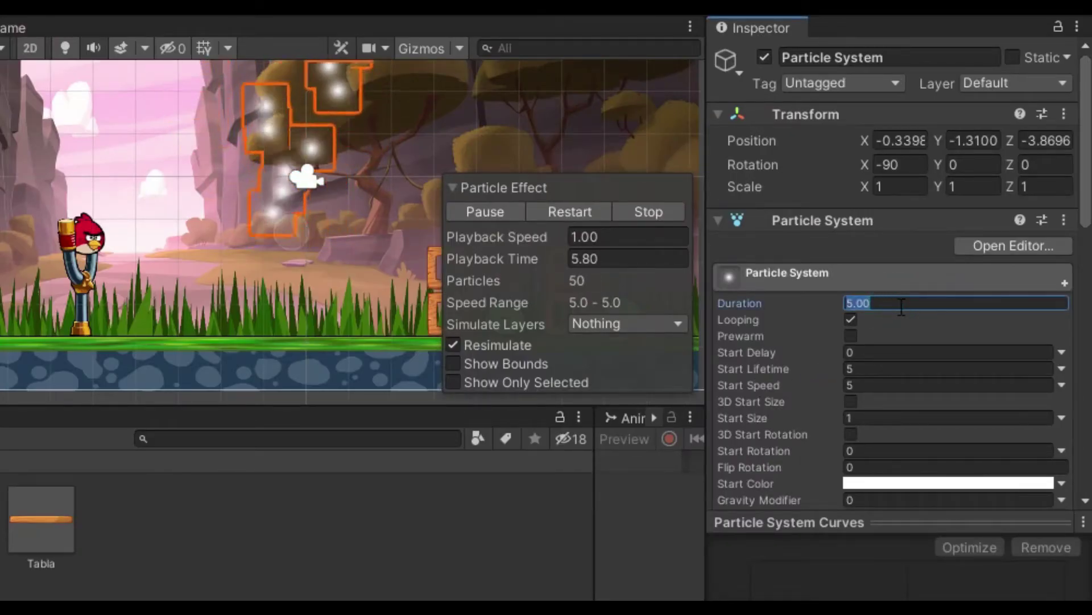
type("1")
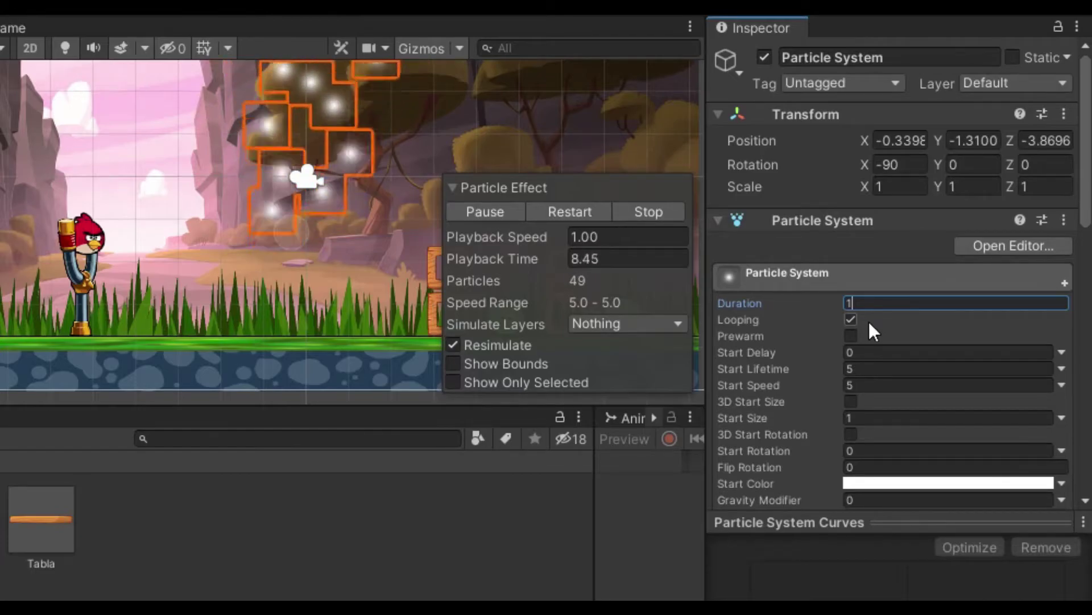
left_click(870, 385)
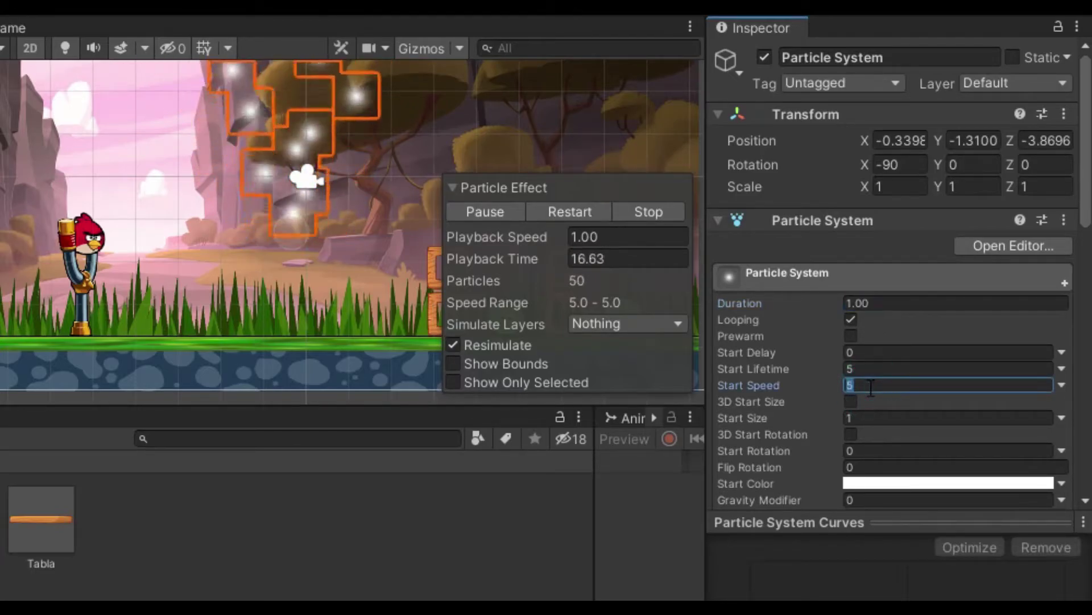
type("0")
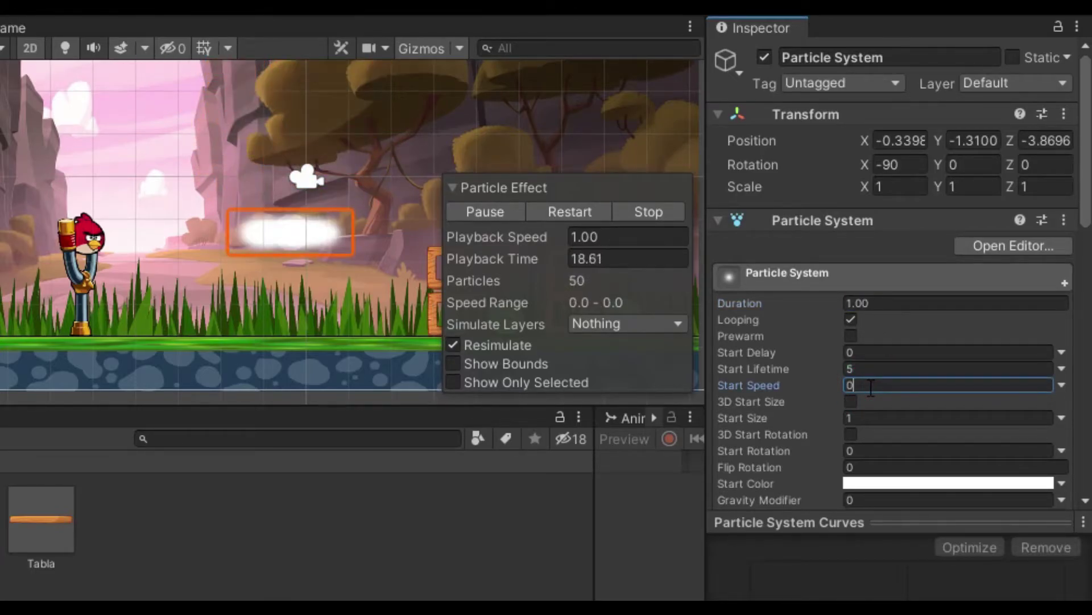
left_click(870, 417)
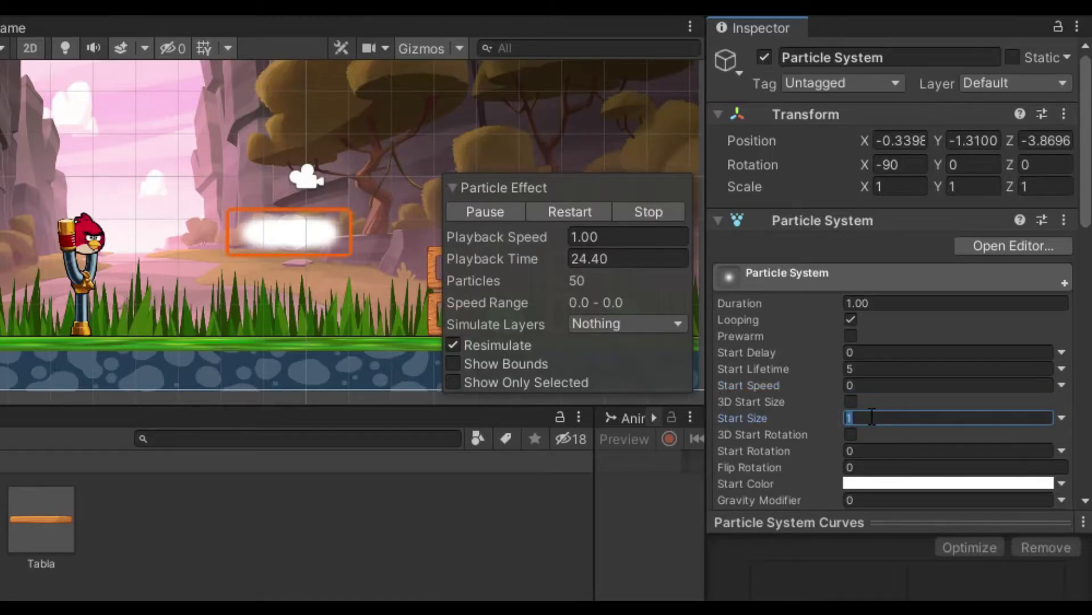
type("0.8")
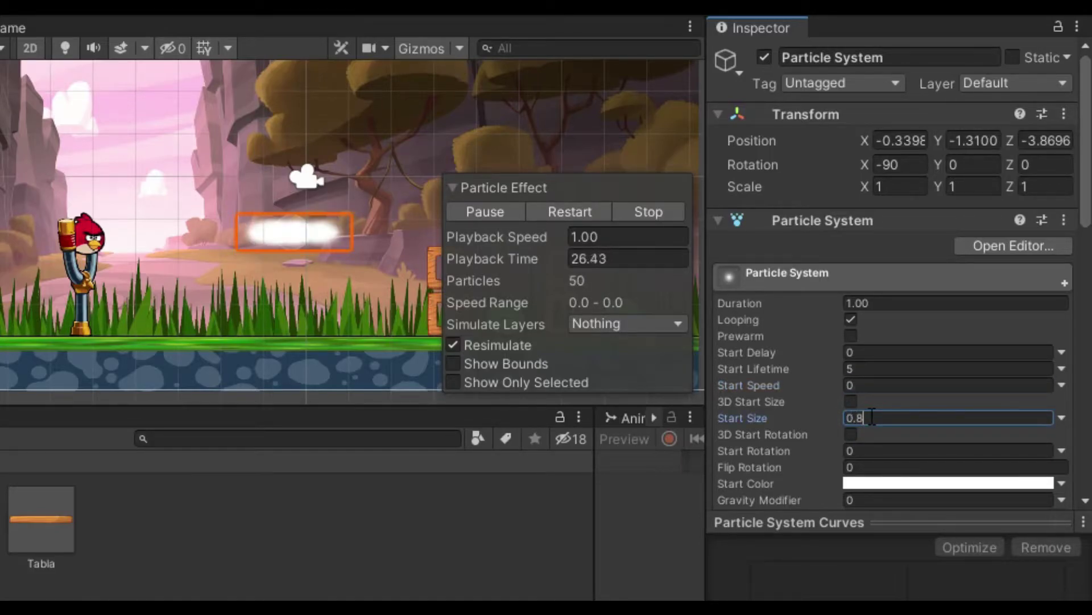
scroll(960, 332, "down", 5)
Step: Set Simulation Space to World and emission to Rate over Time 0, Rate over Distance 1.2
left_click(959, 320)
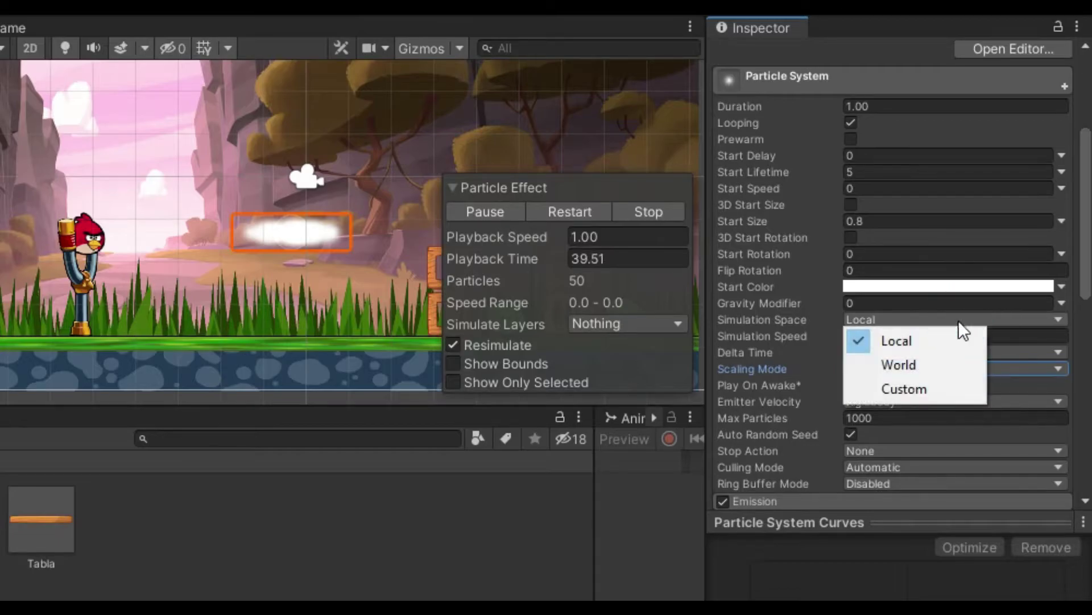
left_click(905, 364)
scroll(769, 330, "down", 5)
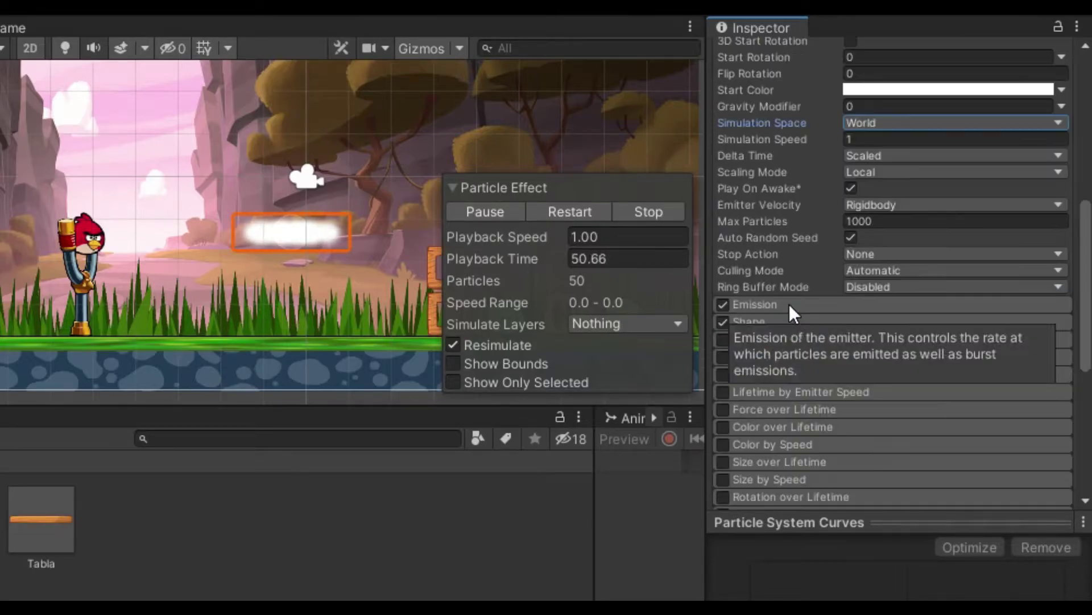
left_click(789, 304)
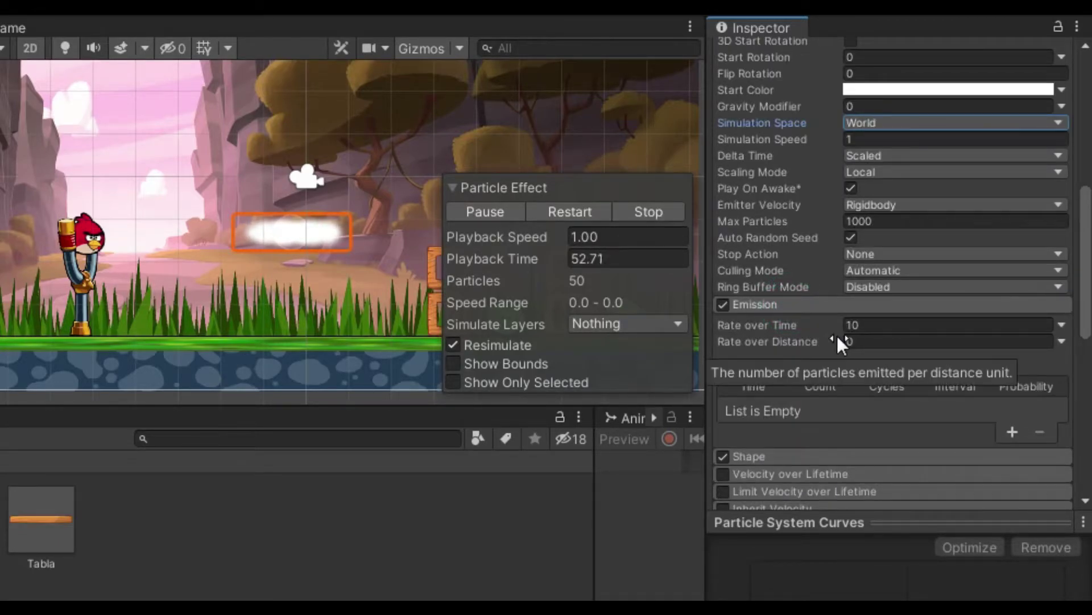
left_click(894, 324)
type("0")
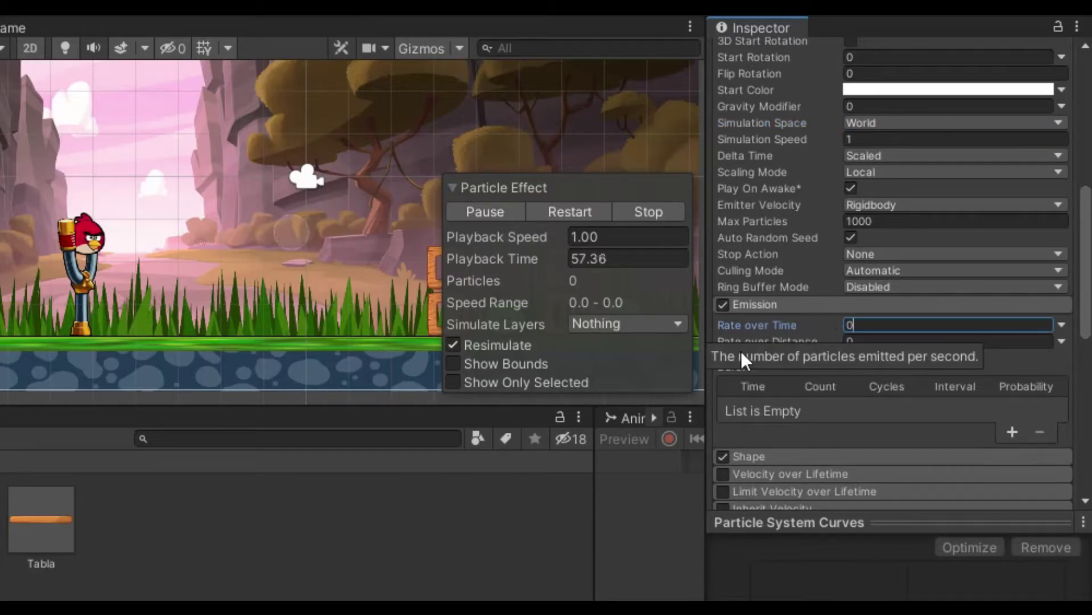
left_click(863, 341)
type("1.2")
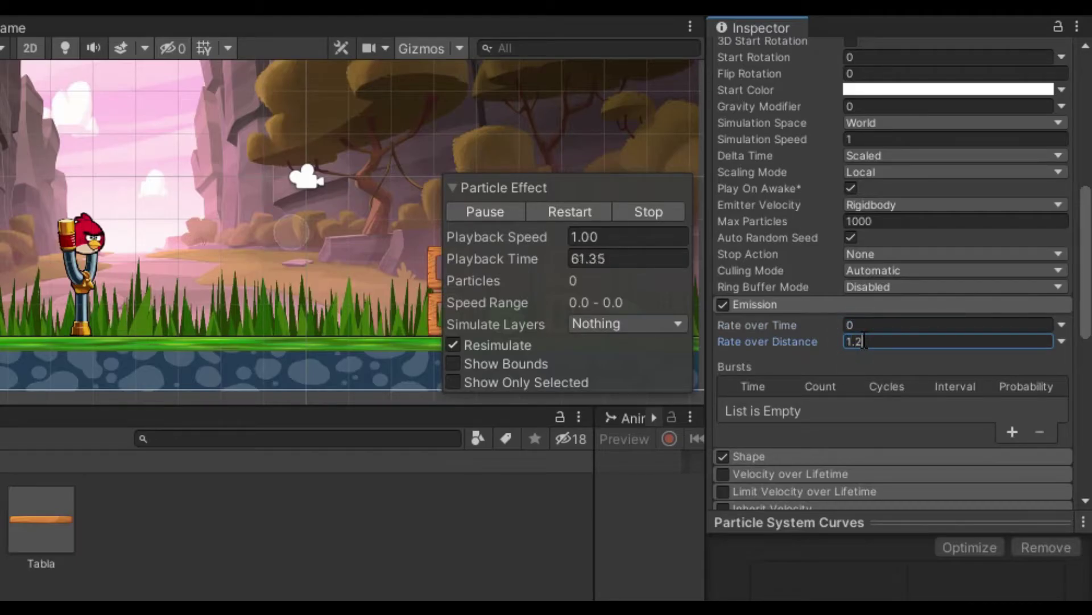
Step: Make the emitter shape a Sphere with radius 0.22
left_click(784, 455)
scroll(869, 419, "down", 5)
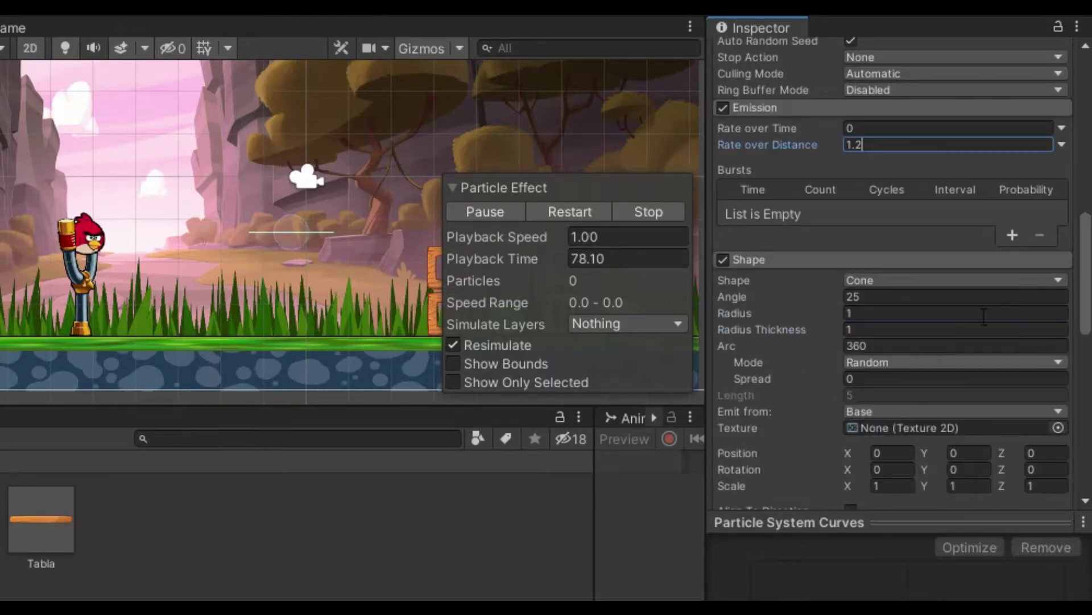
left_click(972, 276)
left_click(928, 299)
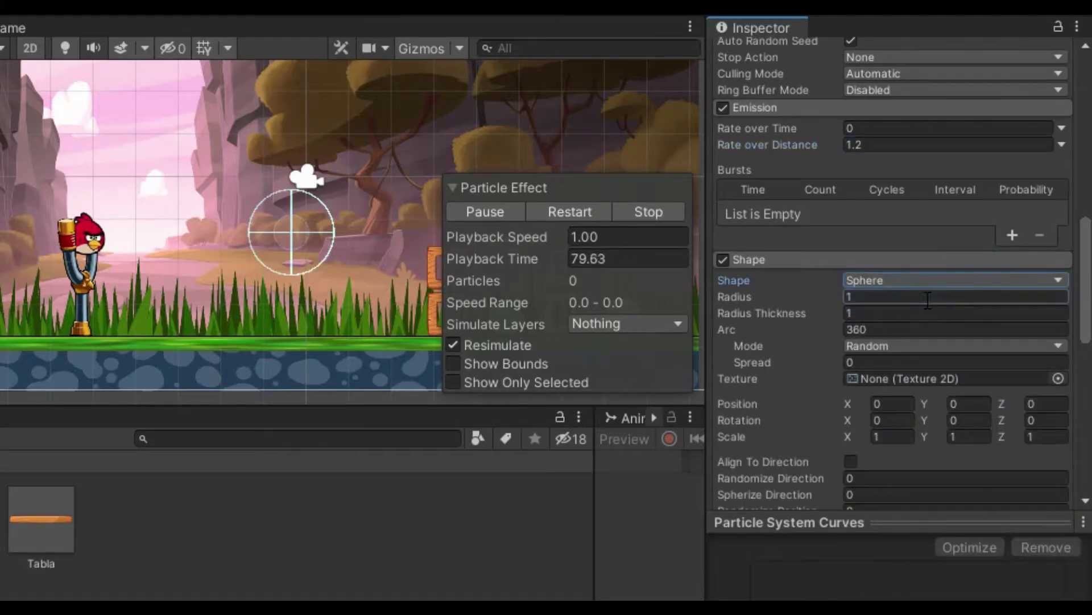
left_click(927, 297)
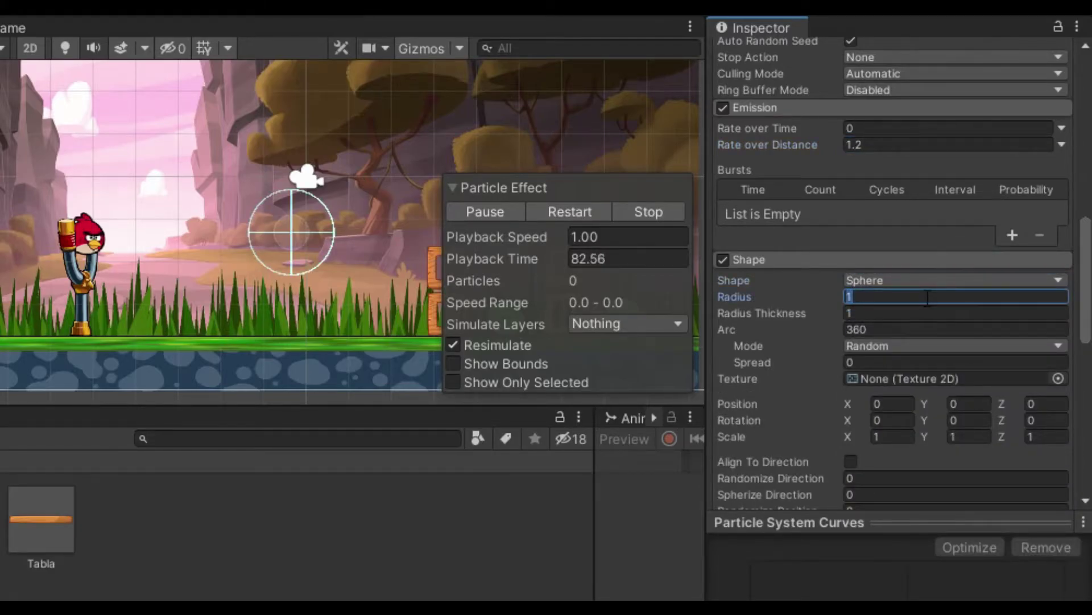
type("0.22")
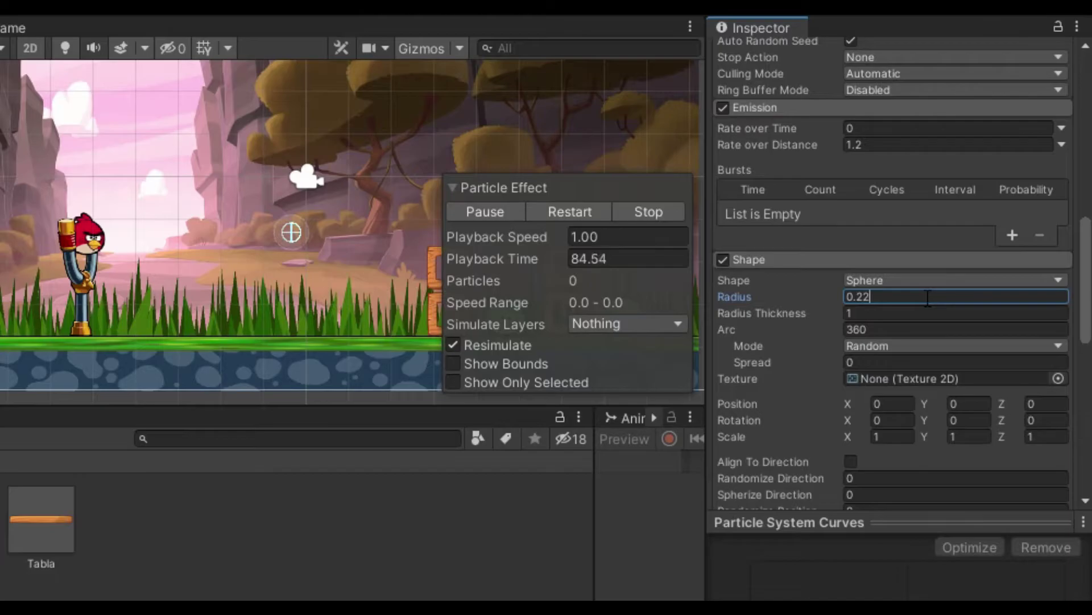
scroll(795, 349, "down", 5)
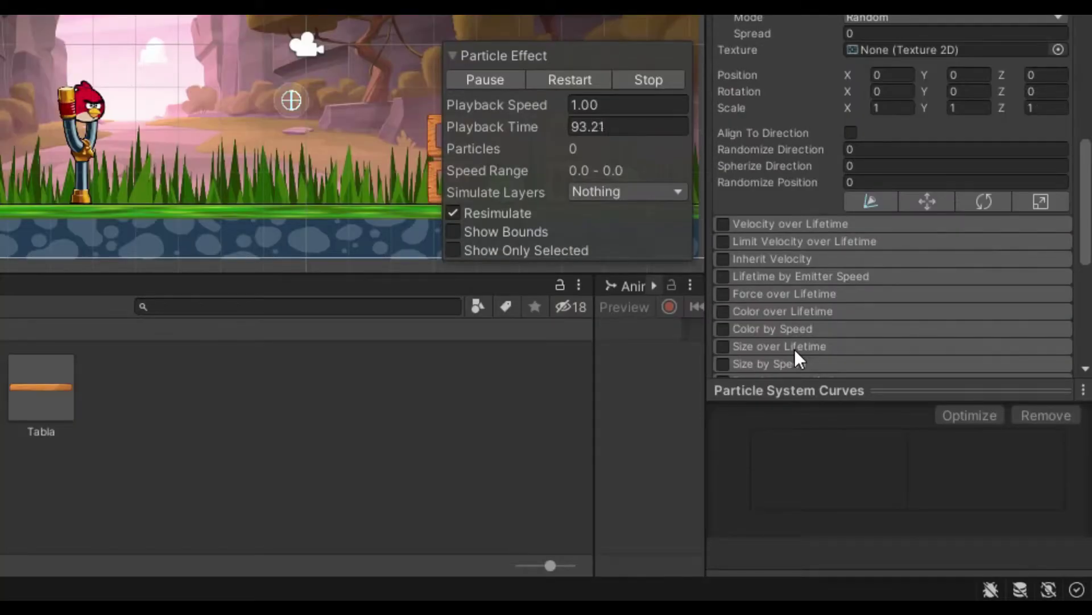
Step: Enable Size over Lifetime with a descending curve that shrinks particles from 1.0 to 0
left_click(723, 346)
scroll(922, 312, "down", 4)
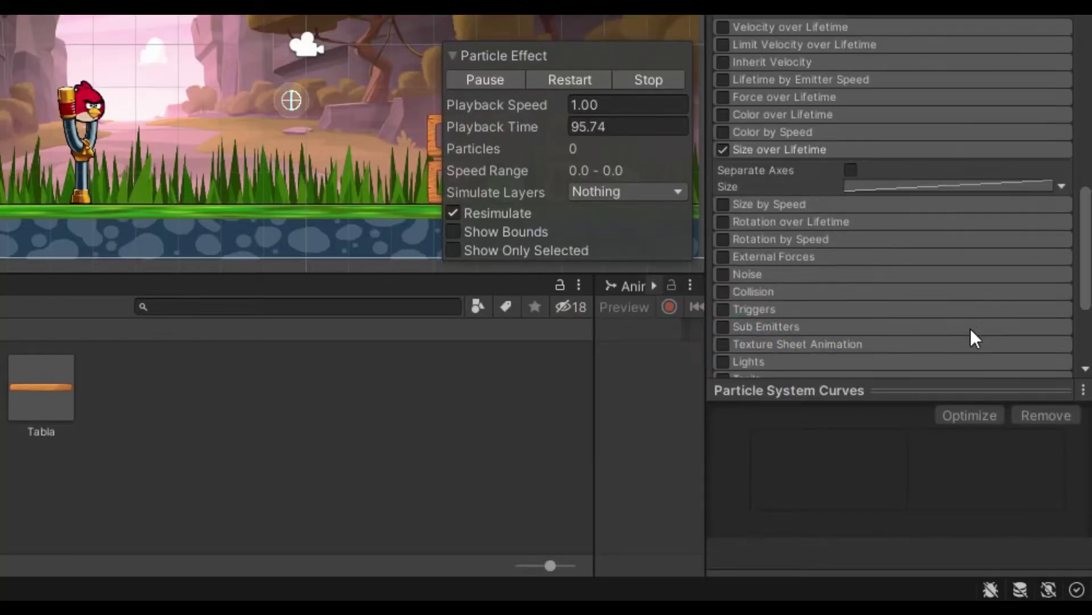
left_click(943, 186)
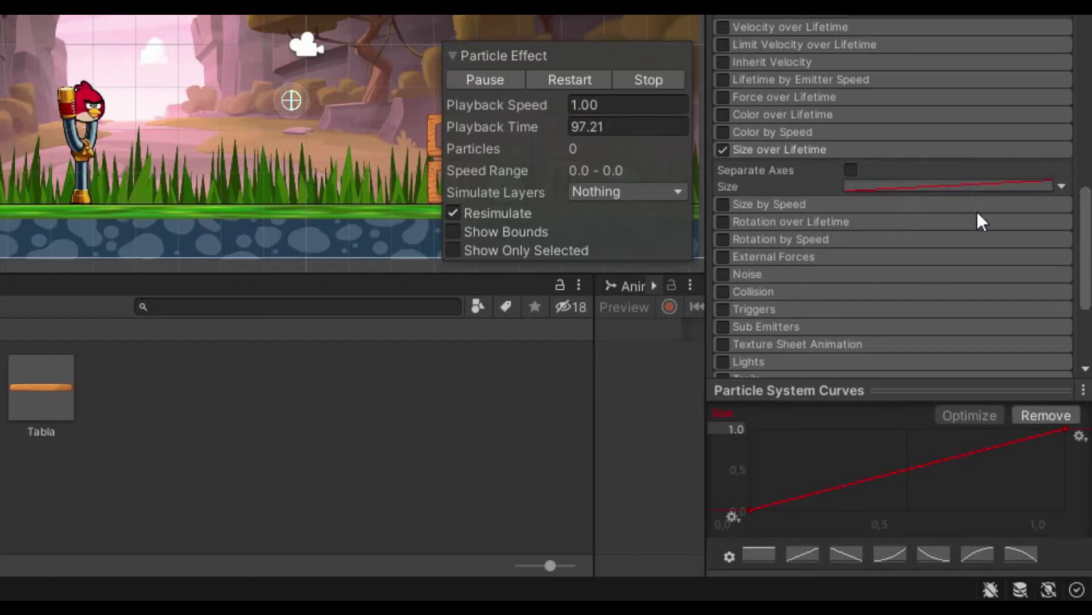
left_click(934, 553)
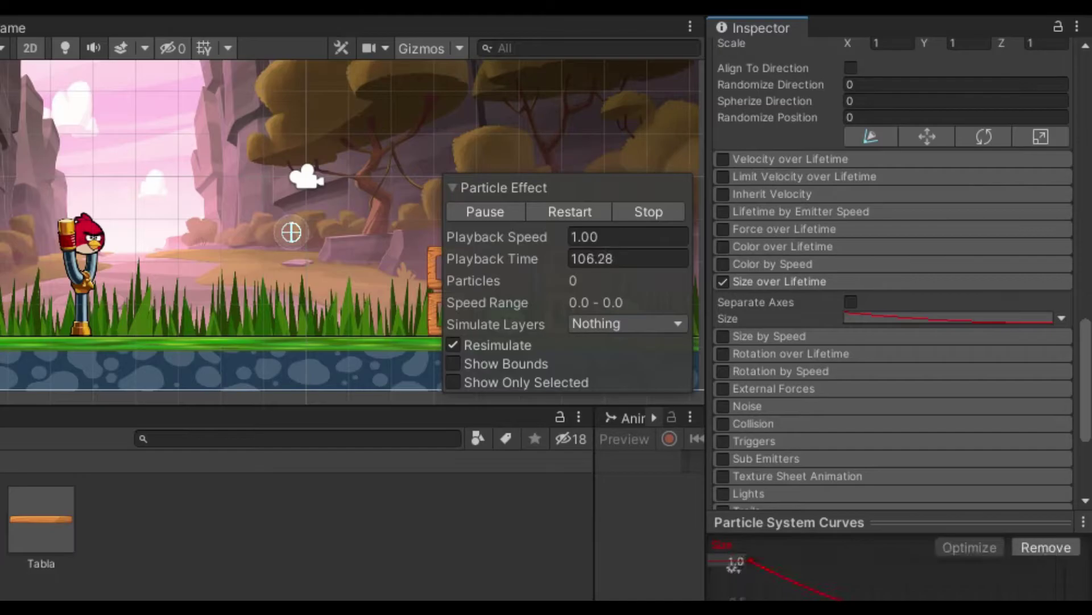
scroll(959, 276, "up", 10)
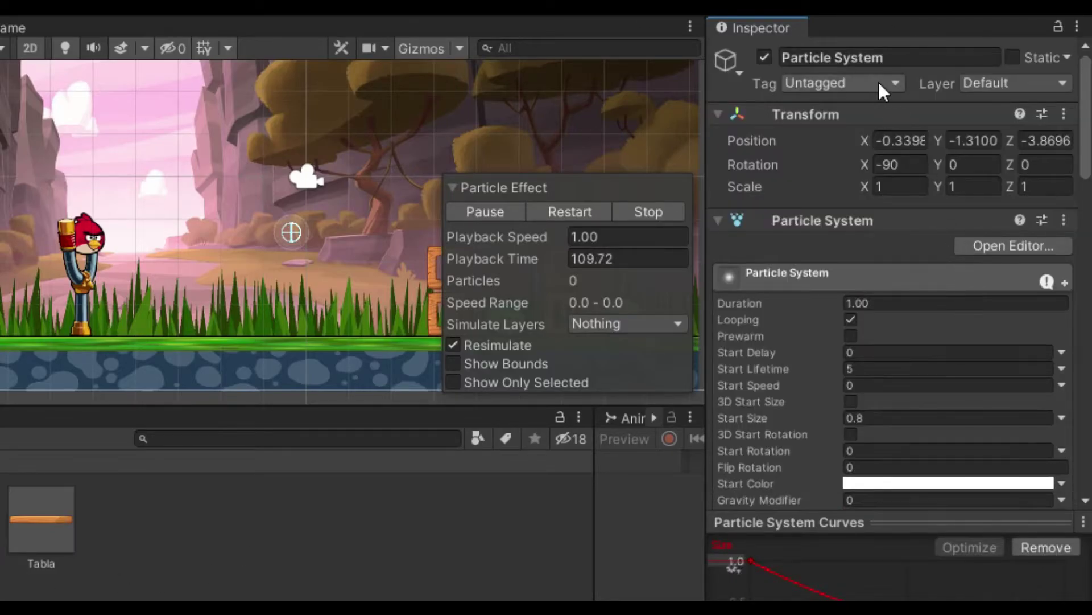
Step: Rename the particle system to 'Trail' and assign it the Trail material in the Renderer
left_click(898, 52)
type("Tra")
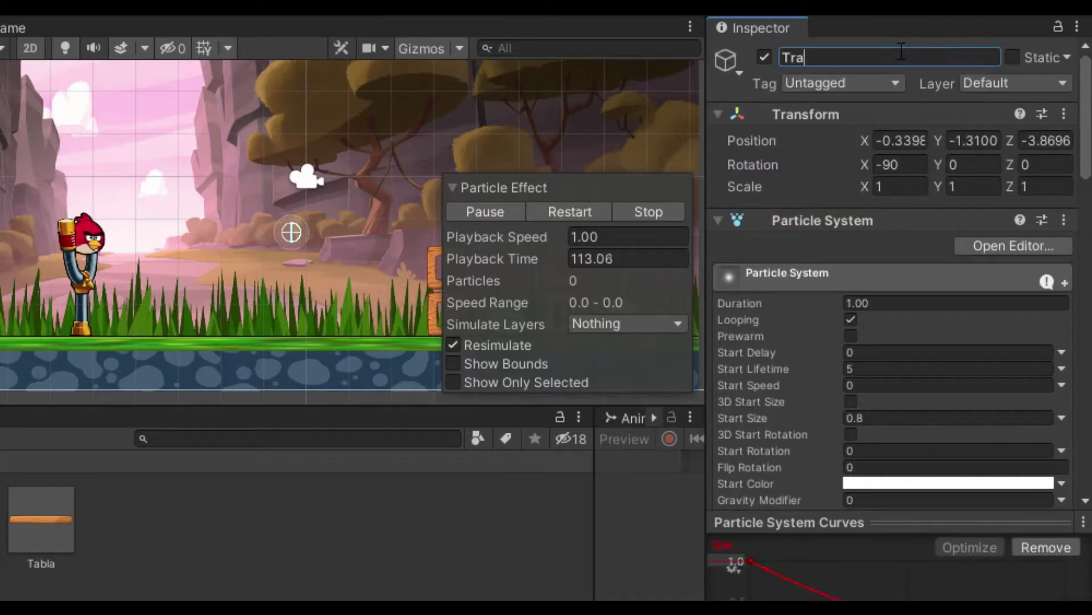
type("il")
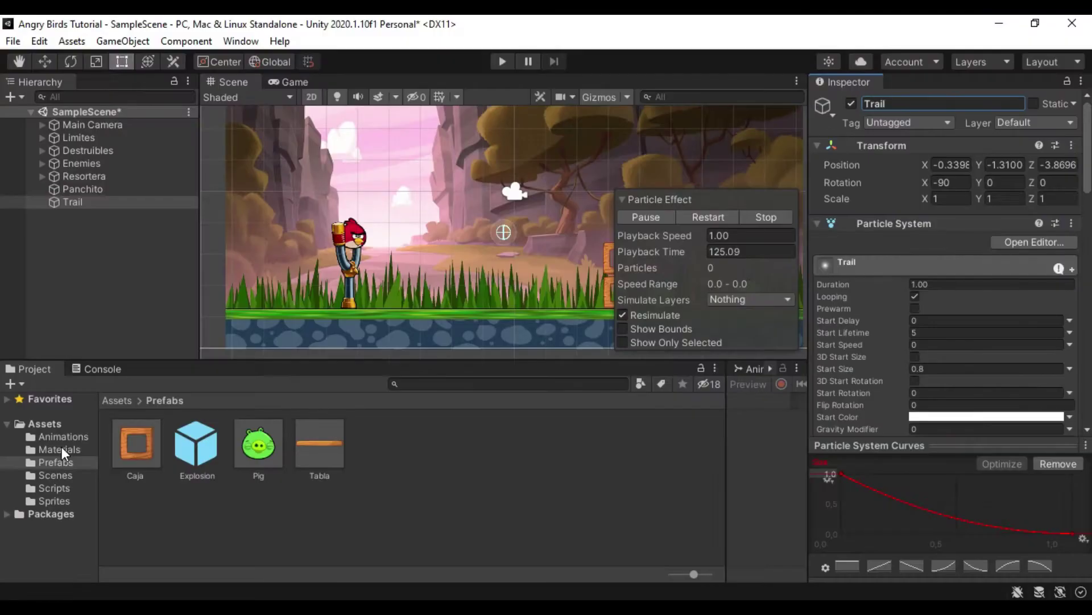
left_click(61, 449)
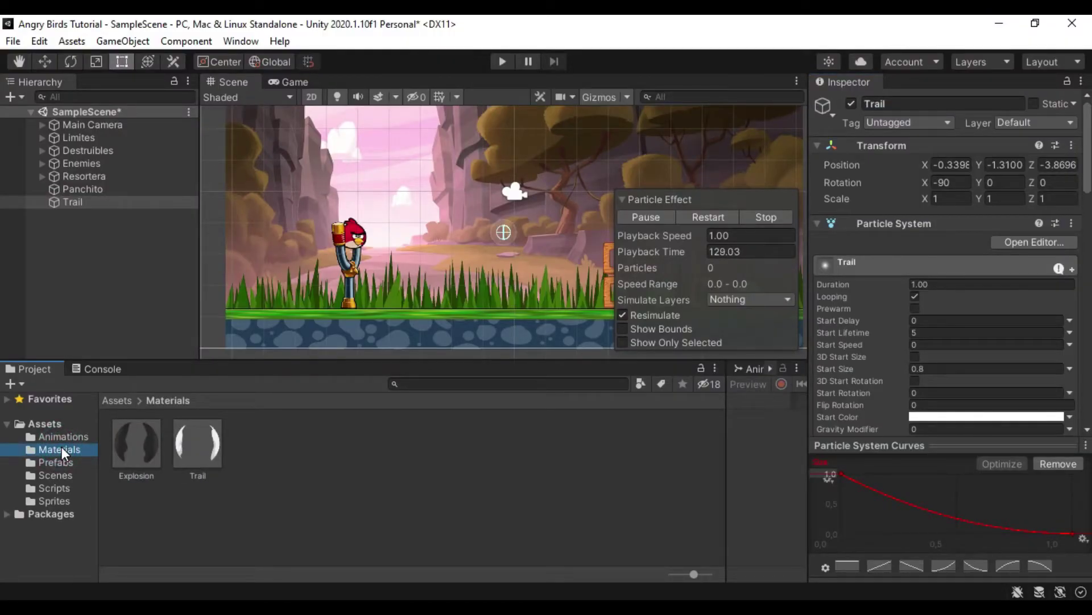
scroll(914, 307, "down", 10)
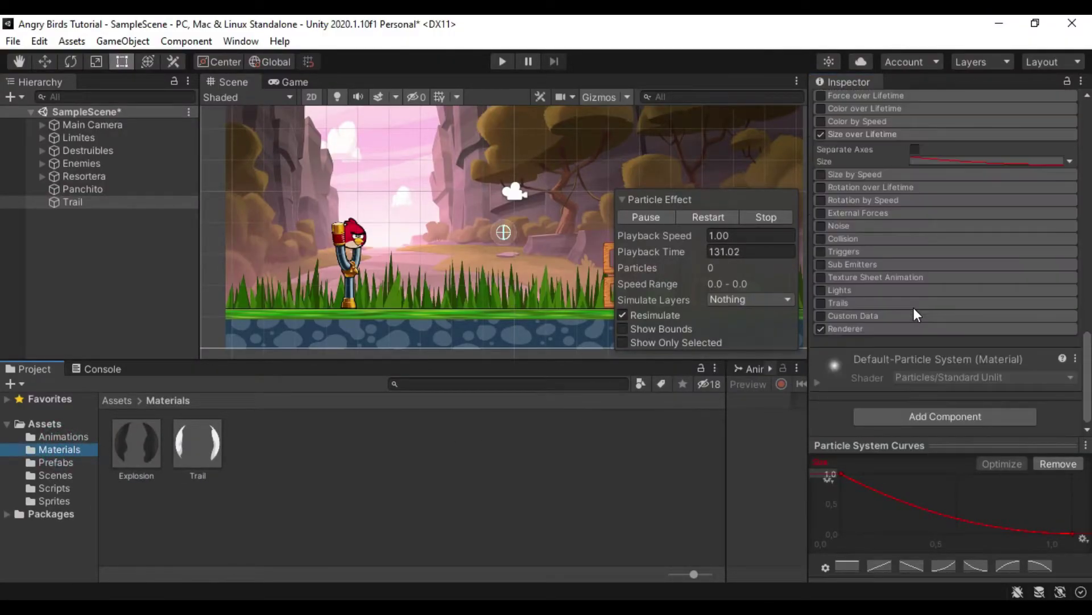
left_click(865, 329)
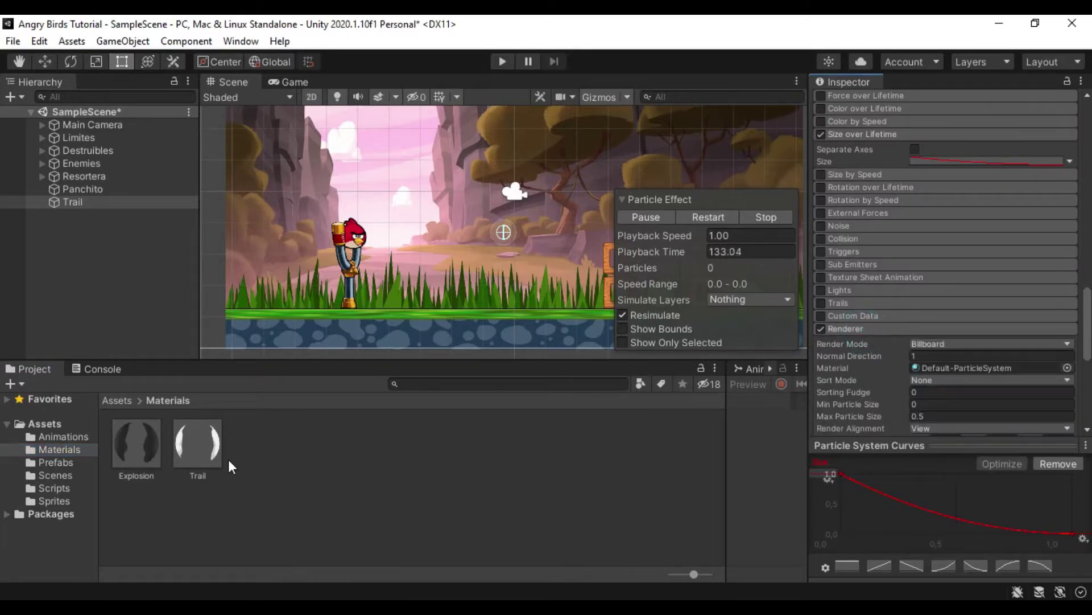
mouse_move(195, 449)
left_mouse_down()
mouse_move(987, 271)
mouse_move(975, 268)
left_mouse_up()
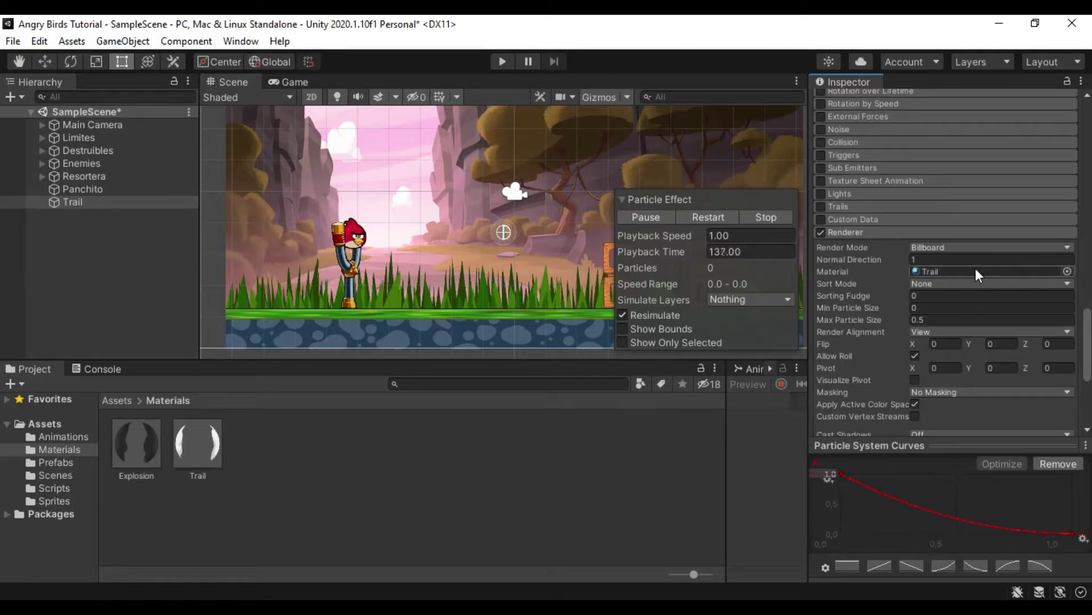
Step: Move Trail onto the red bird and parent it under Panchito in the Hierarchy
key("w")
left_click_drag(481, 202, 360, 227)
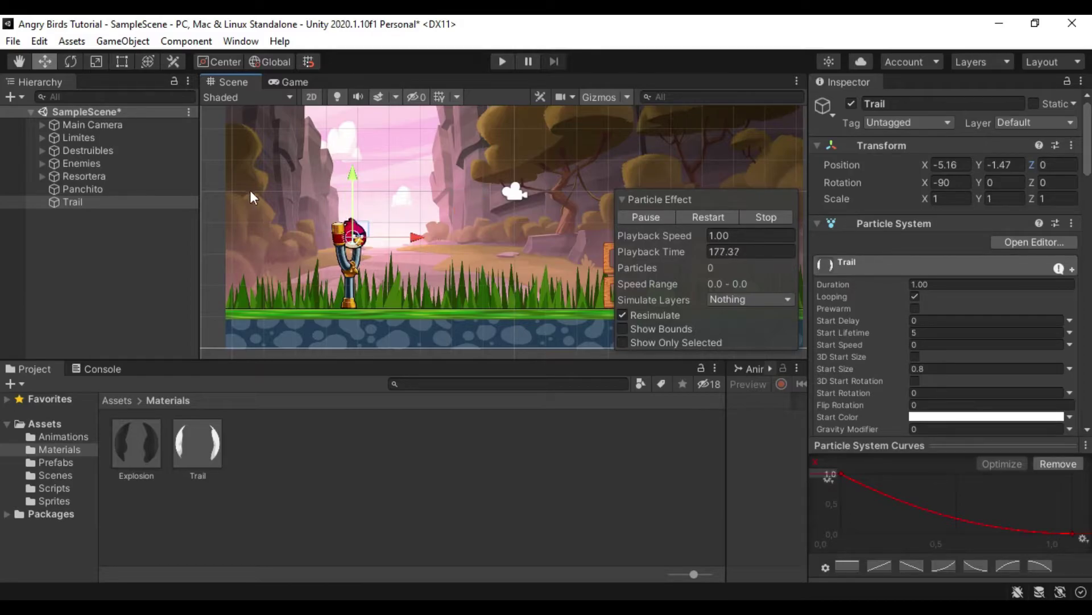
left_click_drag(72, 202, 89, 189)
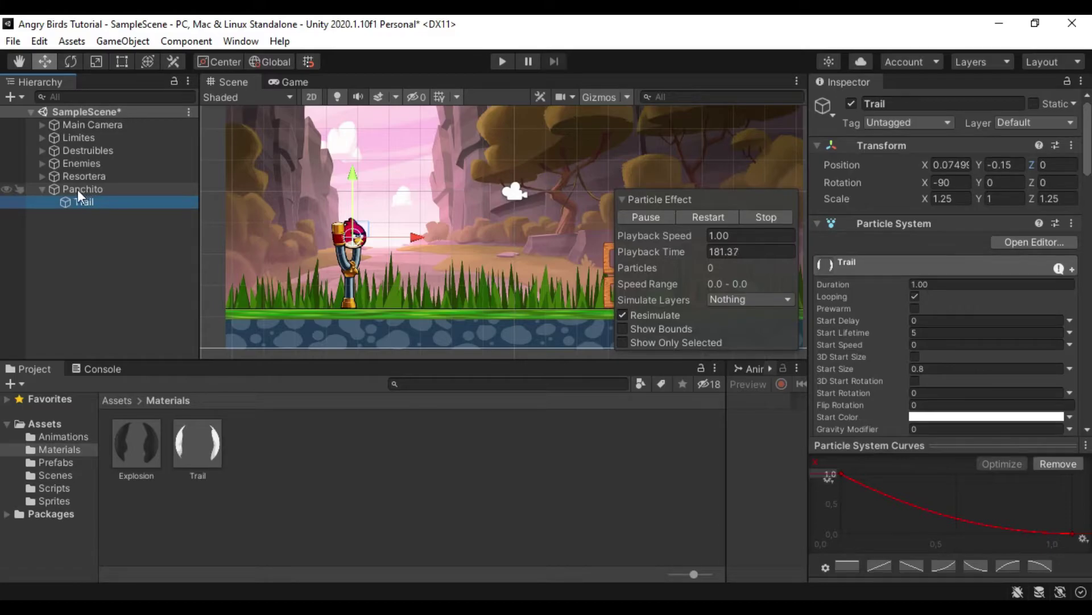
left_click(42, 189)
left_click(502, 61)
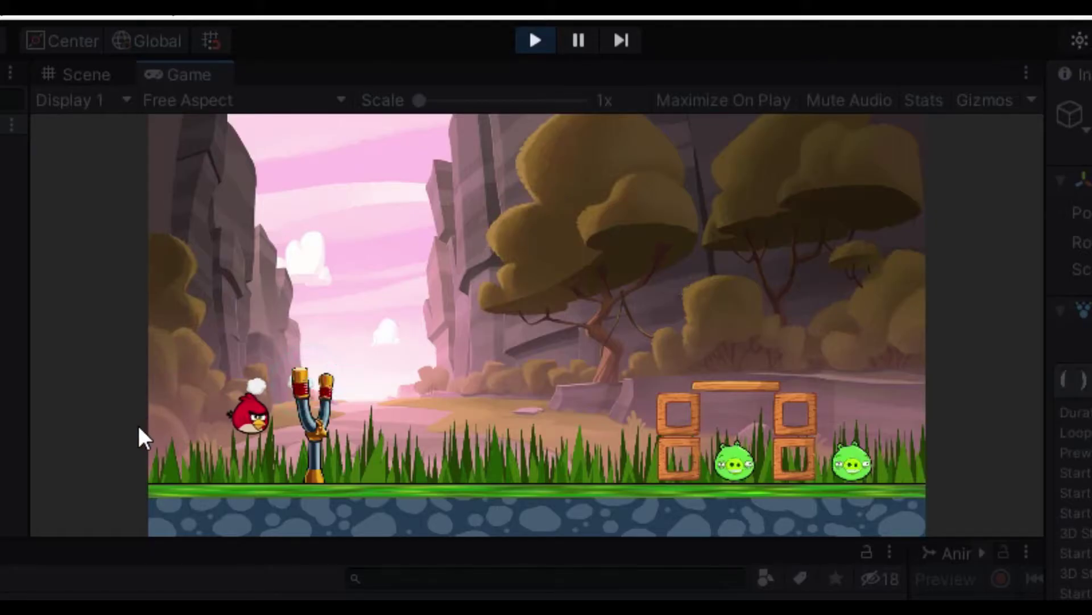
left_click_drag(214, 399, 138, 422)
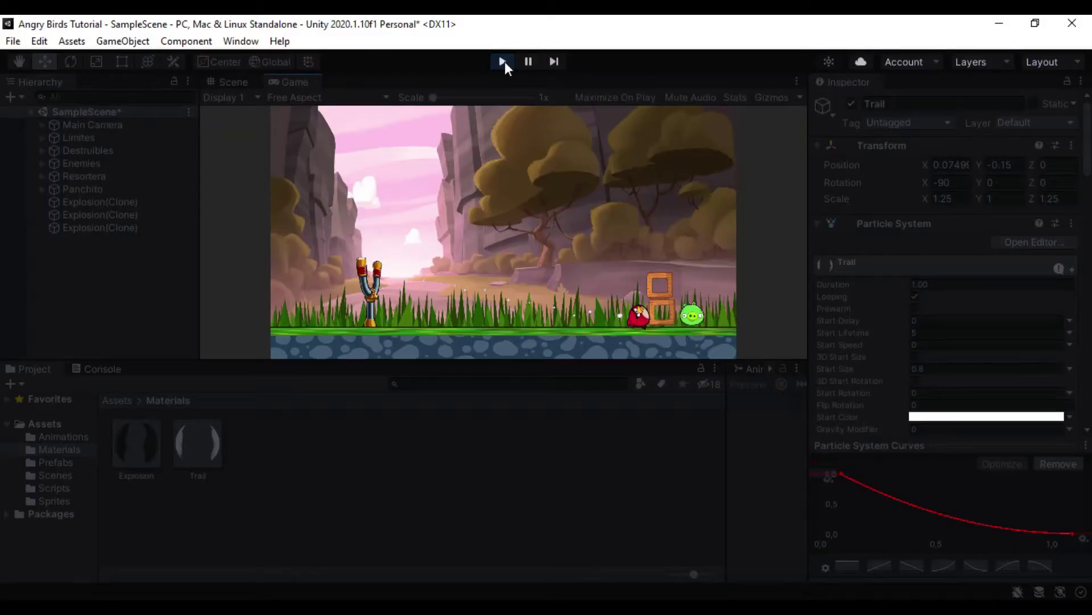
left_click_drag(354, 268, 295, 290)
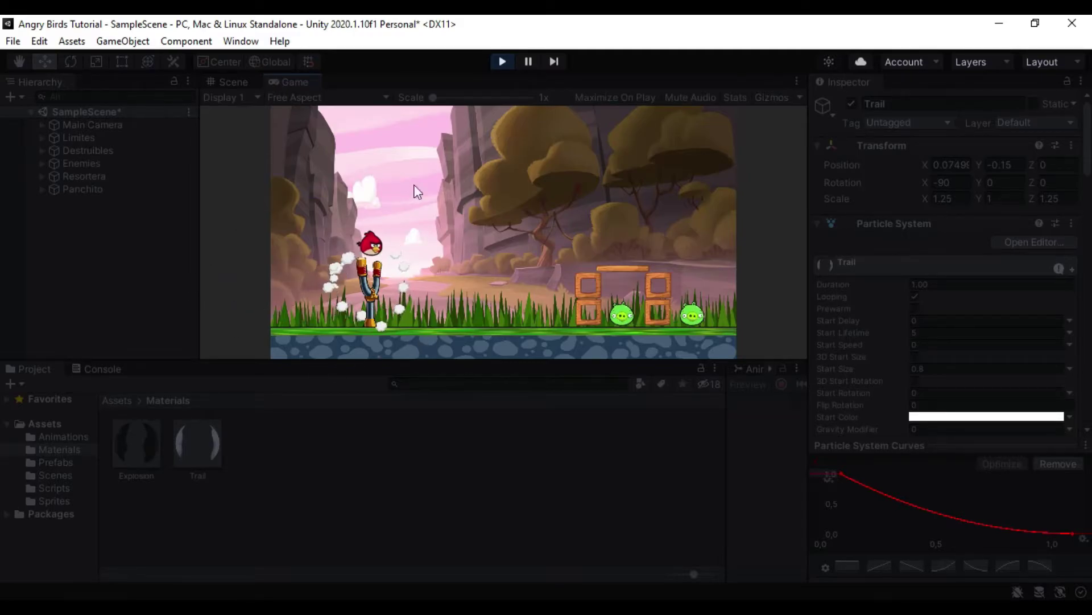
left_click_drag(207, 291, 412, 236)
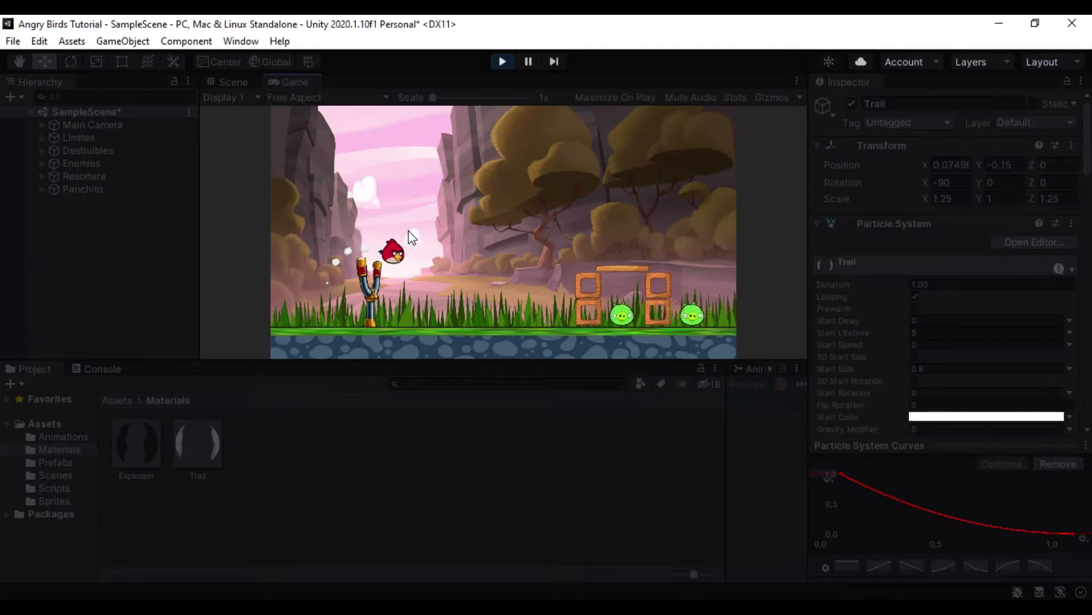
left_click_drag(412, 236, 274, 293)
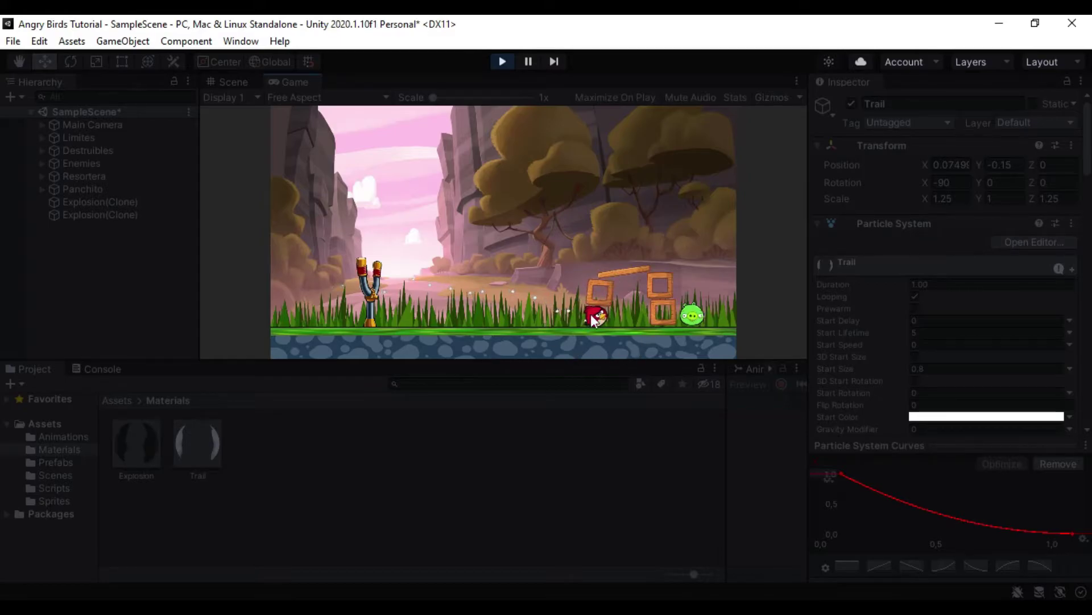
left_click(499, 64)
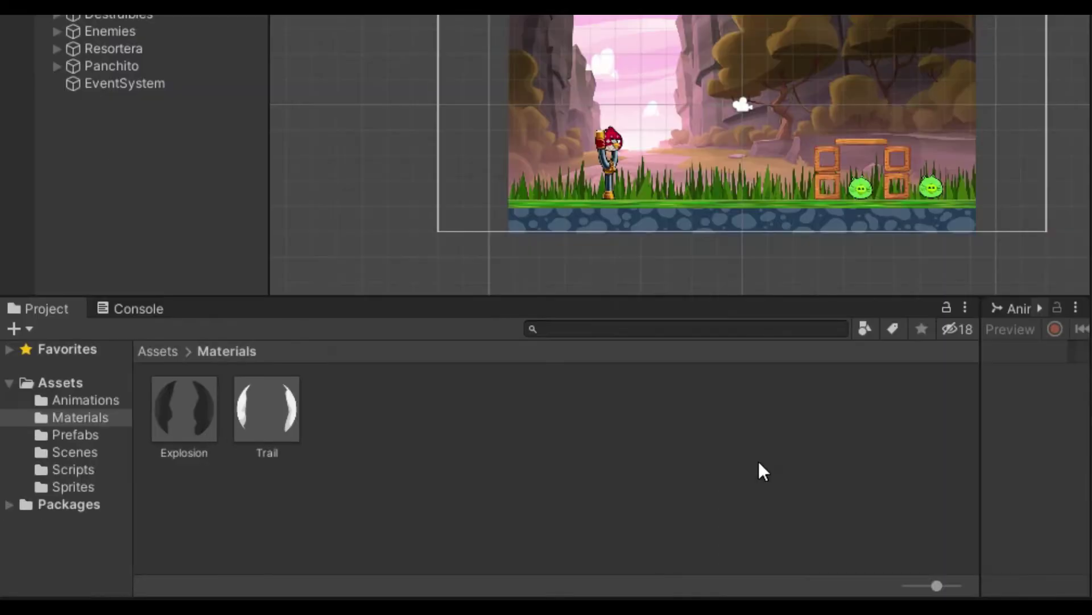
Step: Add a UI Button from the Hierarchy's UI menu, creating a Canvas for it
right_click(117, 147)
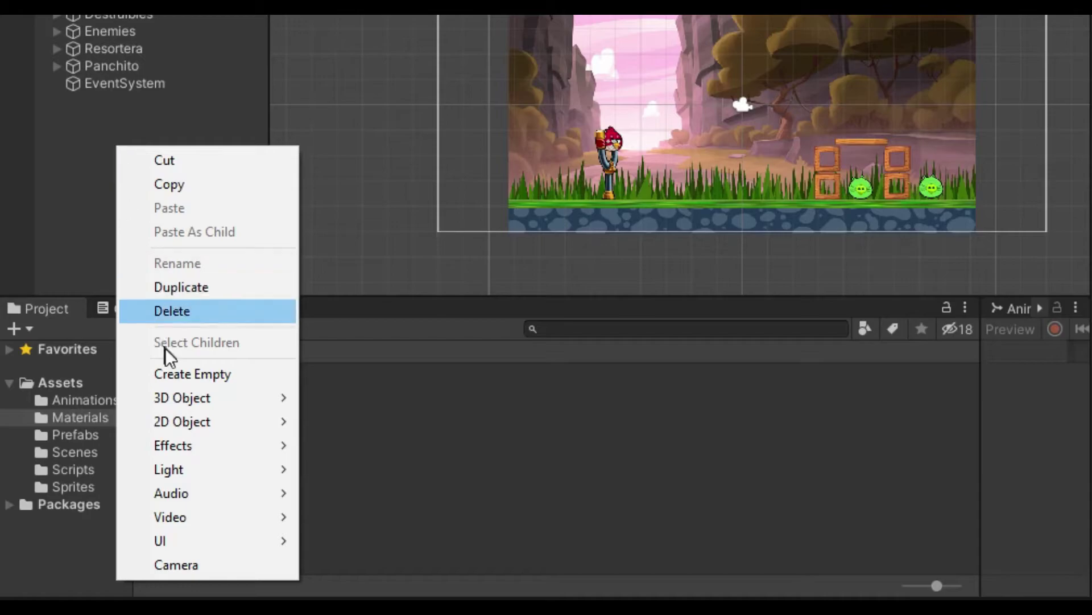
mouse_move(178, 536)
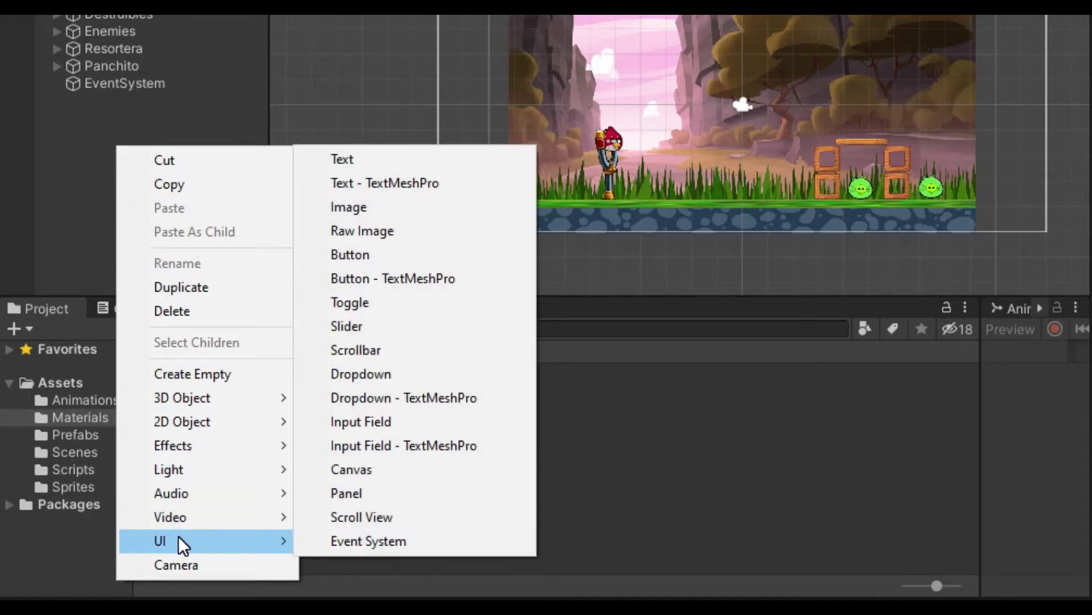
left_click(405, 261)
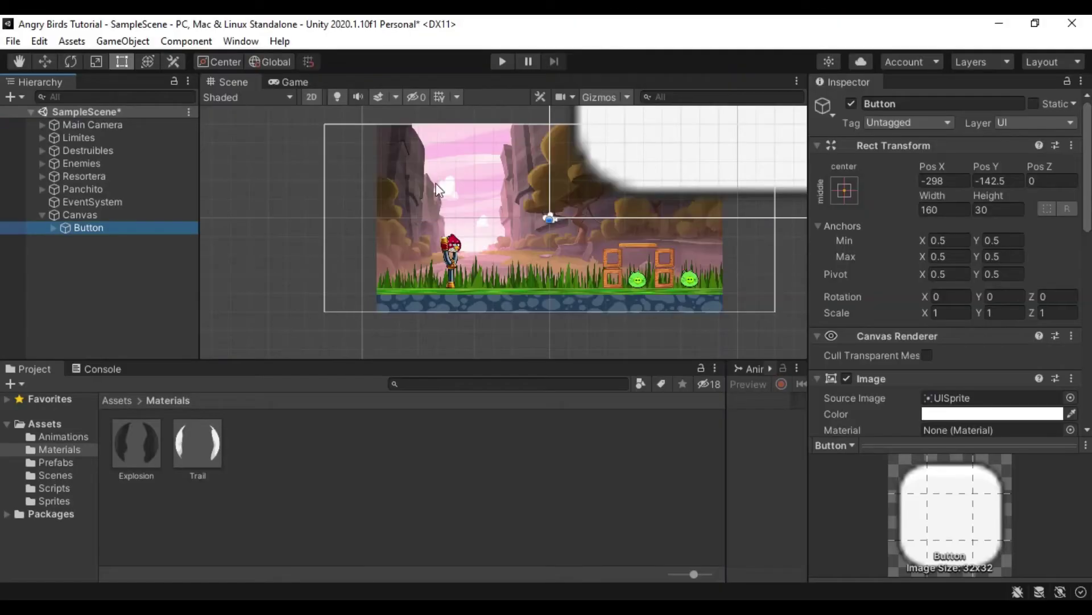
Step: Zoom and pan the Scene view to frame the canvas and button
scroll(494, 244, "down", 3)
scroll(493, 242, "down", 5)
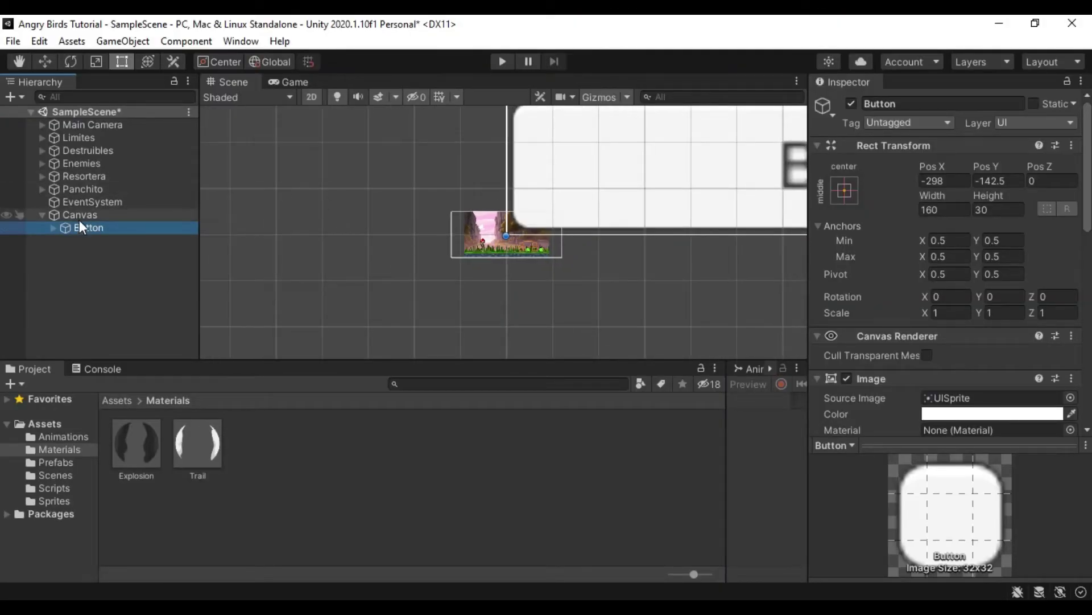
scroll(508, 282, "down", 3)
scroll(500, 276, "down", 3)
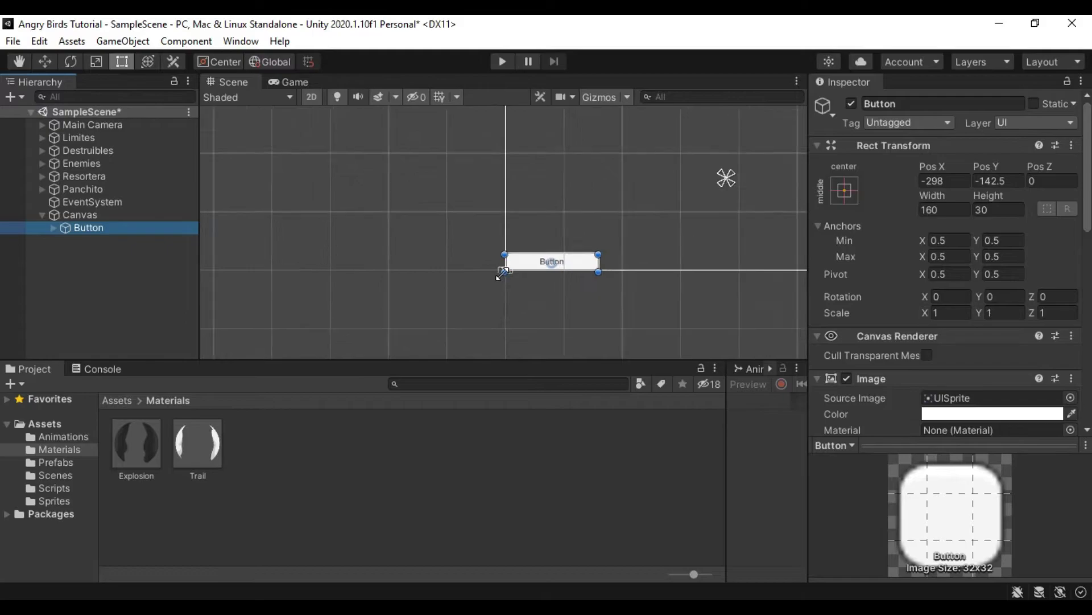
mouse_move(688, 242)
middle_mouse_down()
mouse_move(473, 267)
mouse_move(507, 279)
middle_mouse_up()
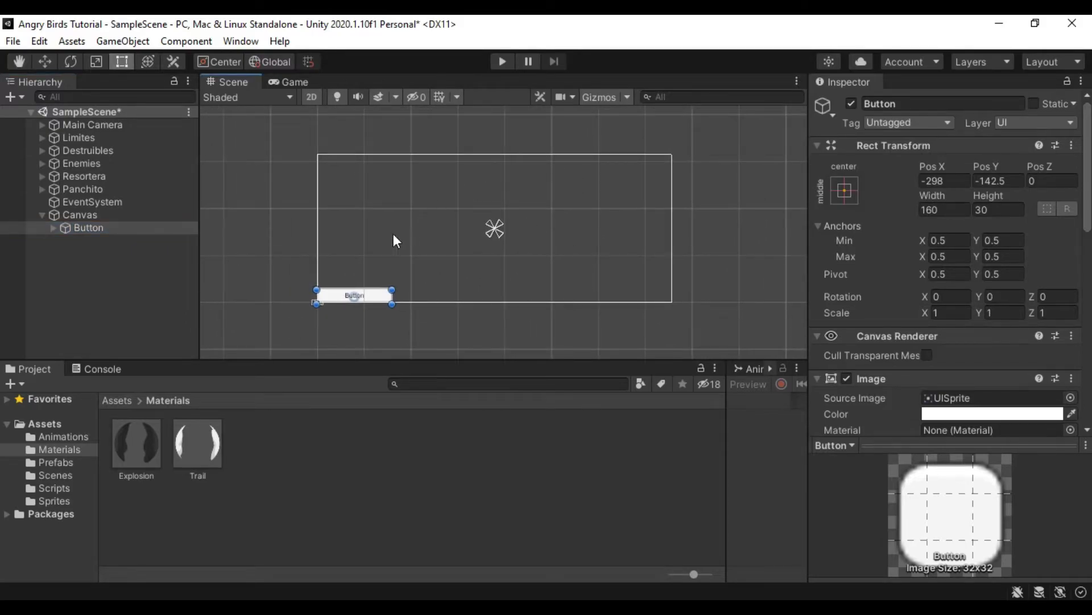
scroll(280, 316, "up", 1)
scroll(319, 290, "up", 3)
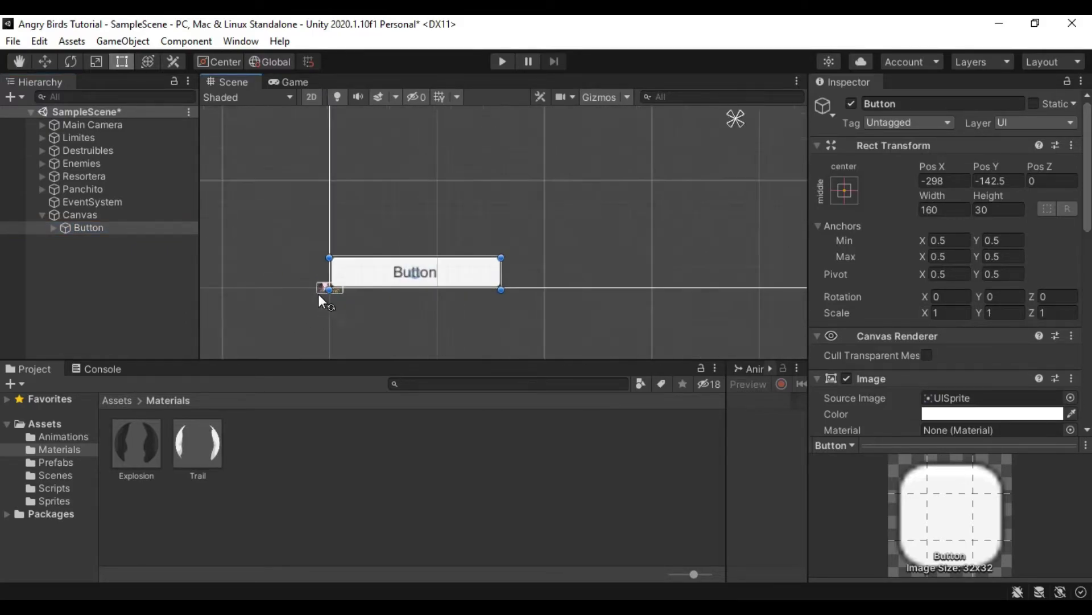
scroll(311, 282, "up", 2)
scroll(329, 309, "up", 3)
scroll(353, 288, "up", 2)
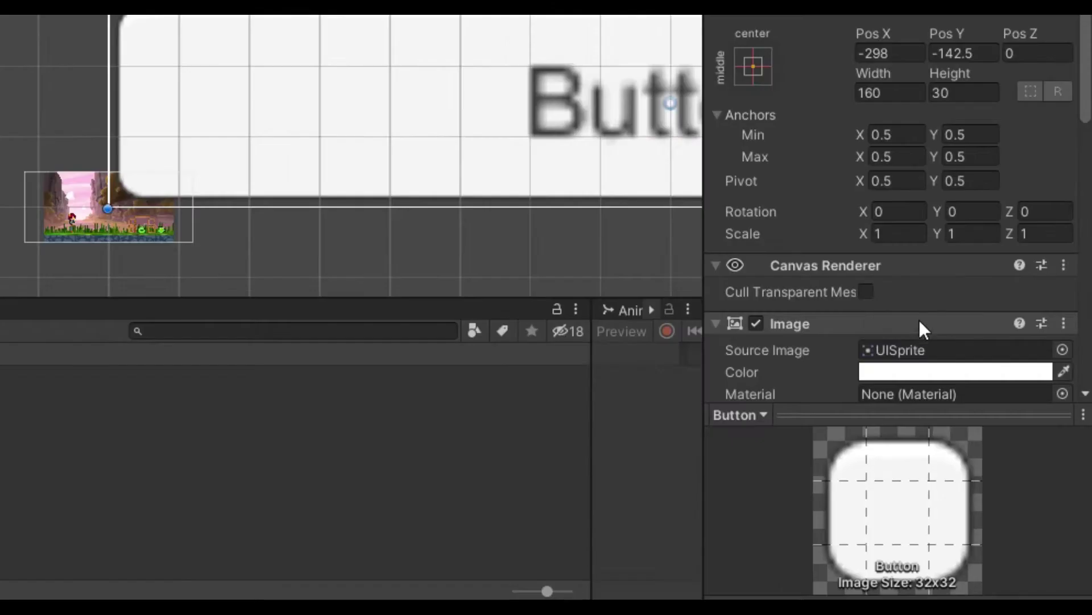
Step: Give the button the yellow restart sprite as Source Image and a width of 30
left_click(1070, 397)
left_click(1030, 261)
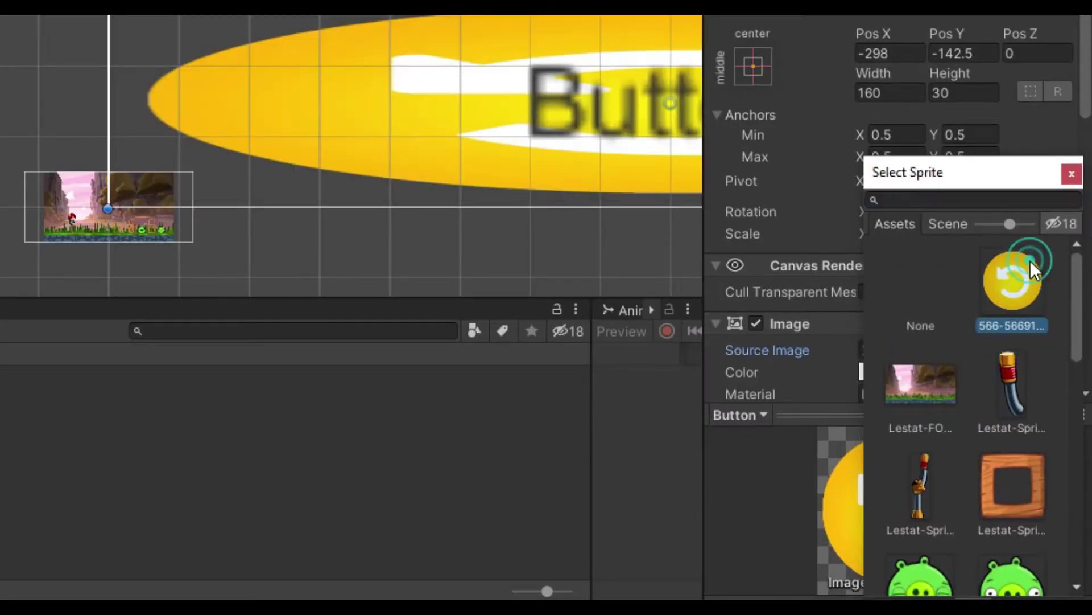
left_click(1072, 174)
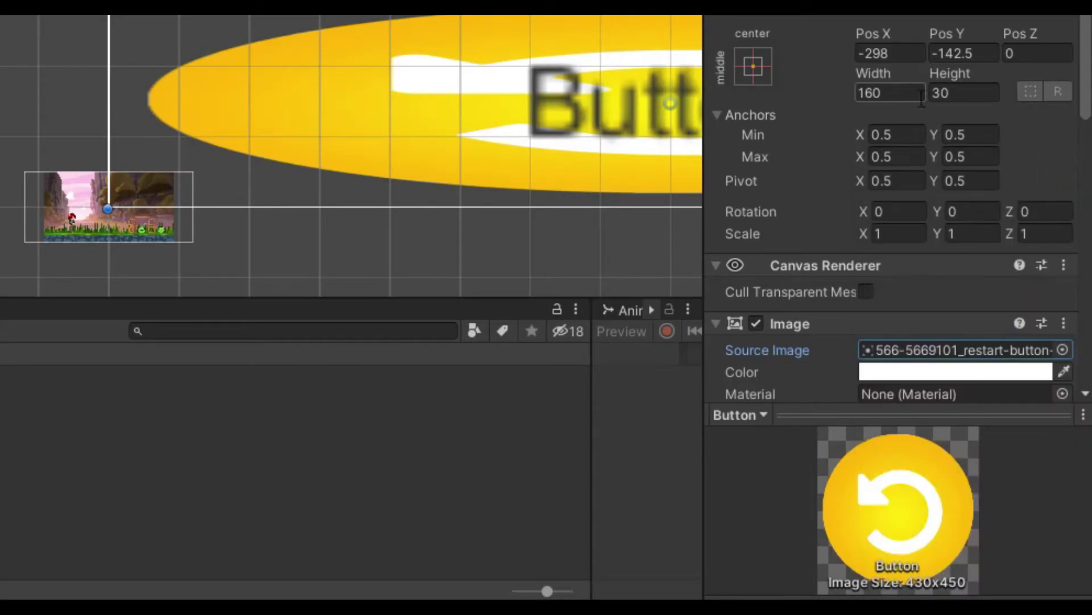
left_click(905, 91)
type("30")
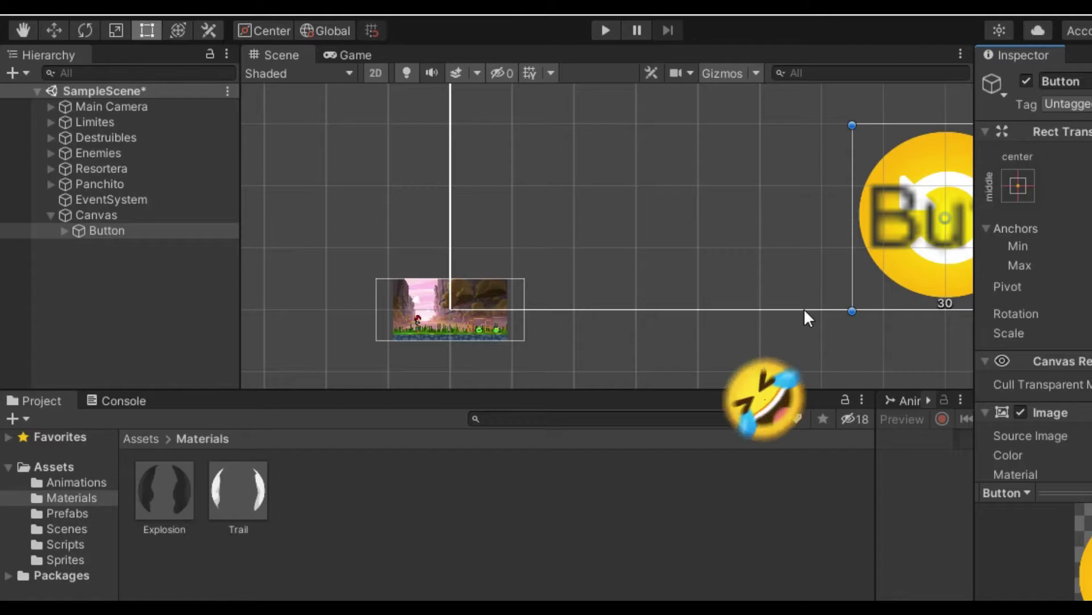
Step: Delete the button's Text label child
scroll(804, 315, "down", 2)
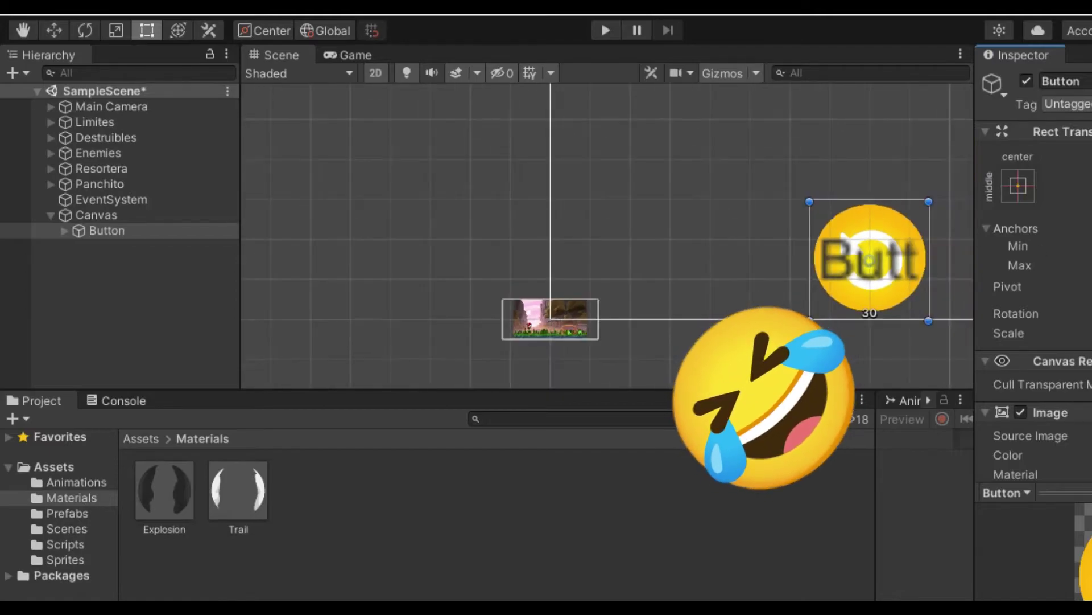
middle_click_drag(800, 313, 672, 271)
left_click(63, 231)
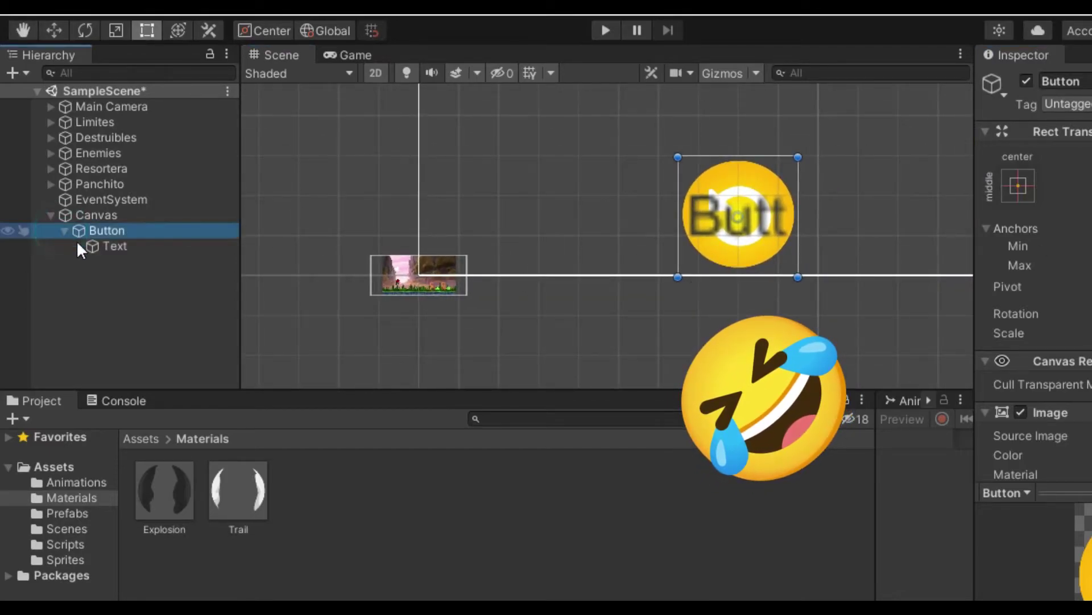
left_click(116, 245)
key("Delete")
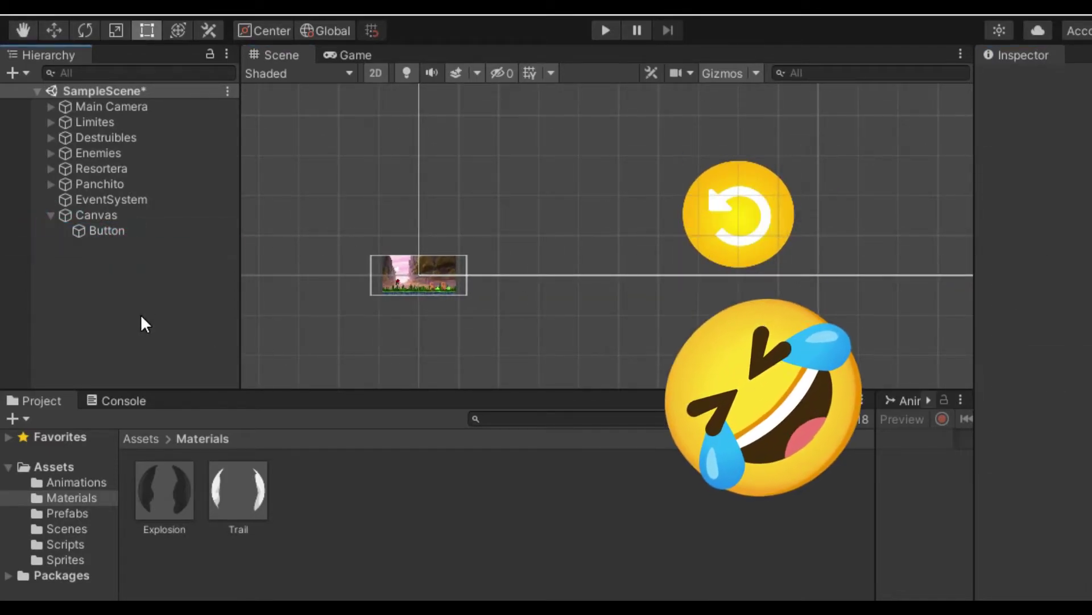
left_click(86, 228)
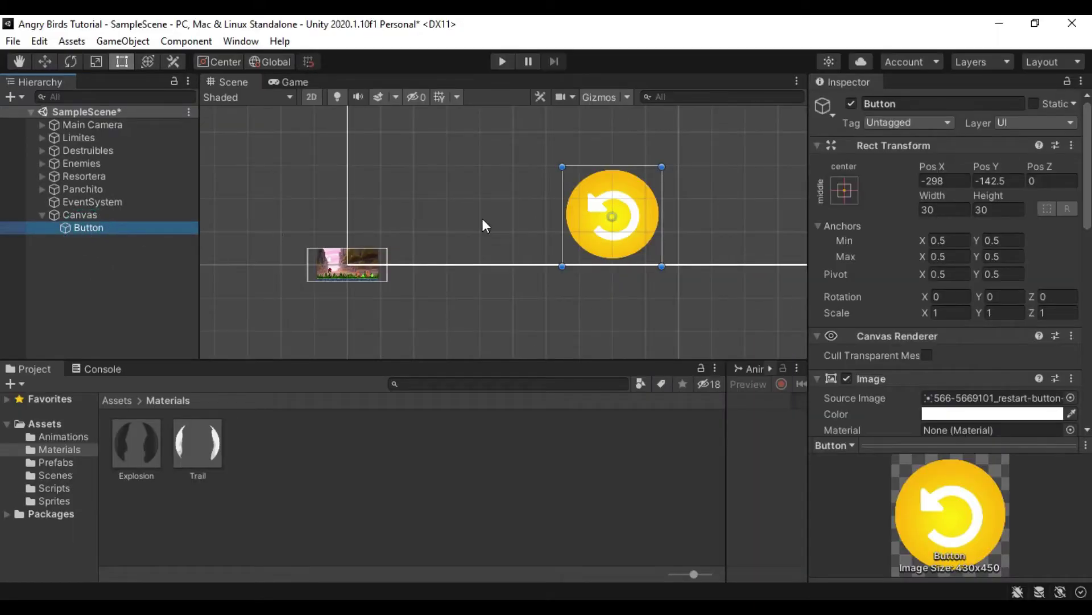
Step: Anchor the button to the canvas's top-left corner and set its width to 60
left_click(850, 188)
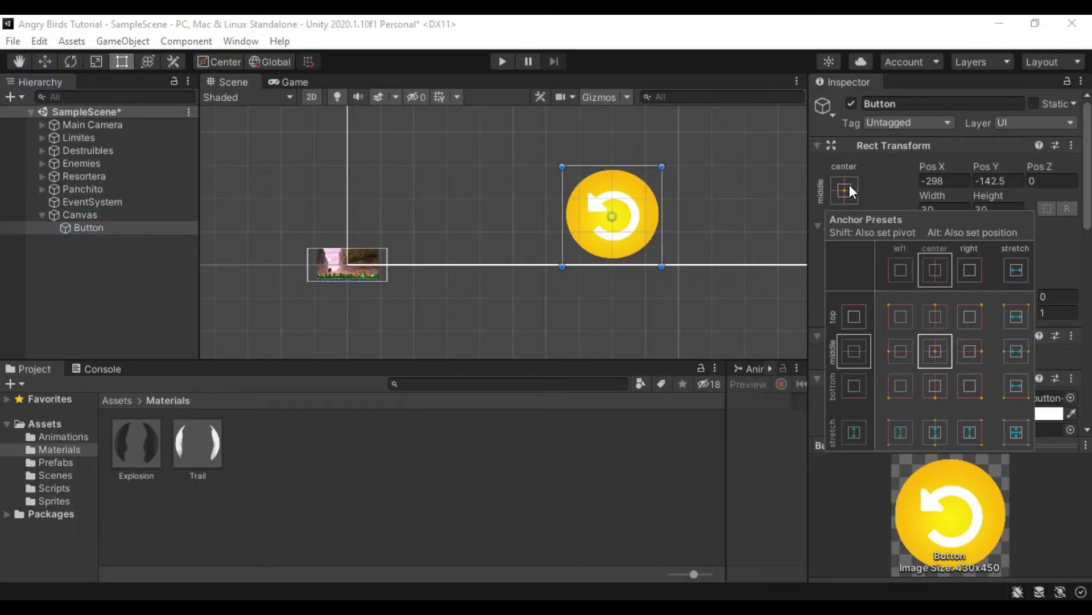
left_click(897, 315)
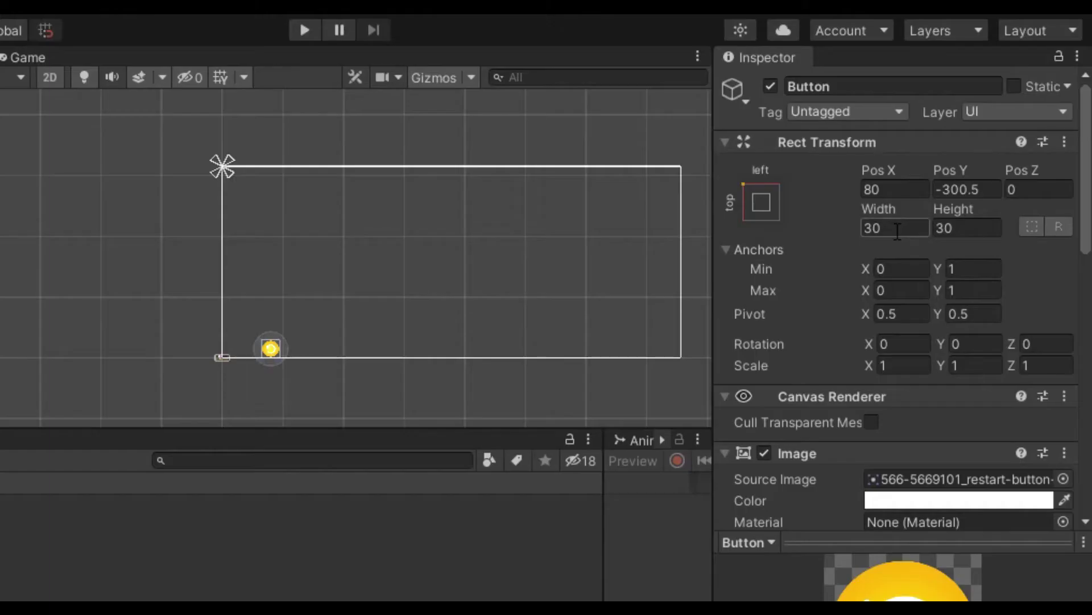
left_click(942, 210)
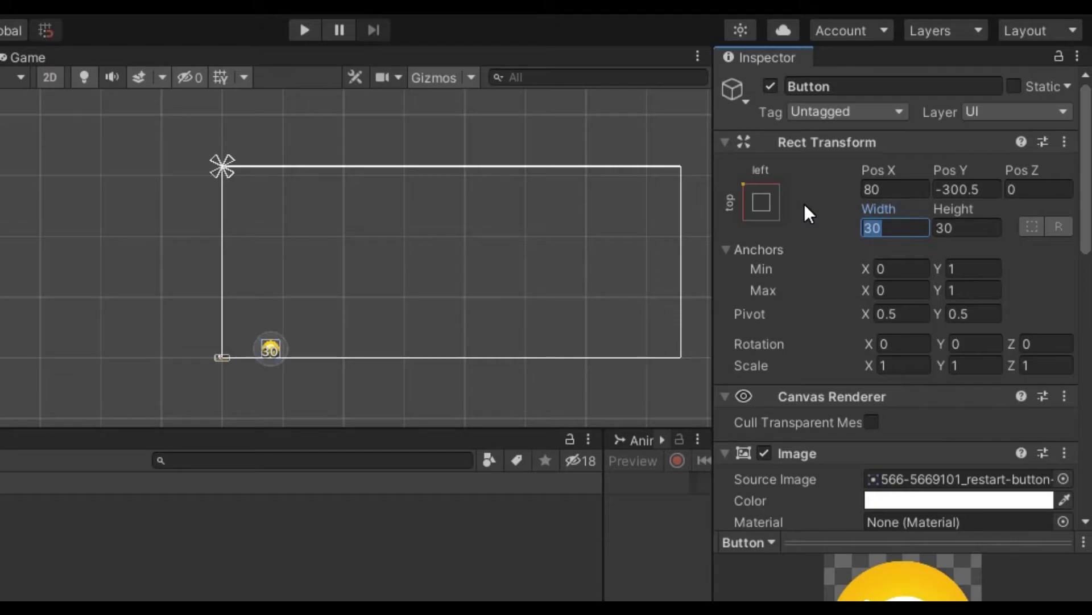
type("60")
left_click(967, 227)
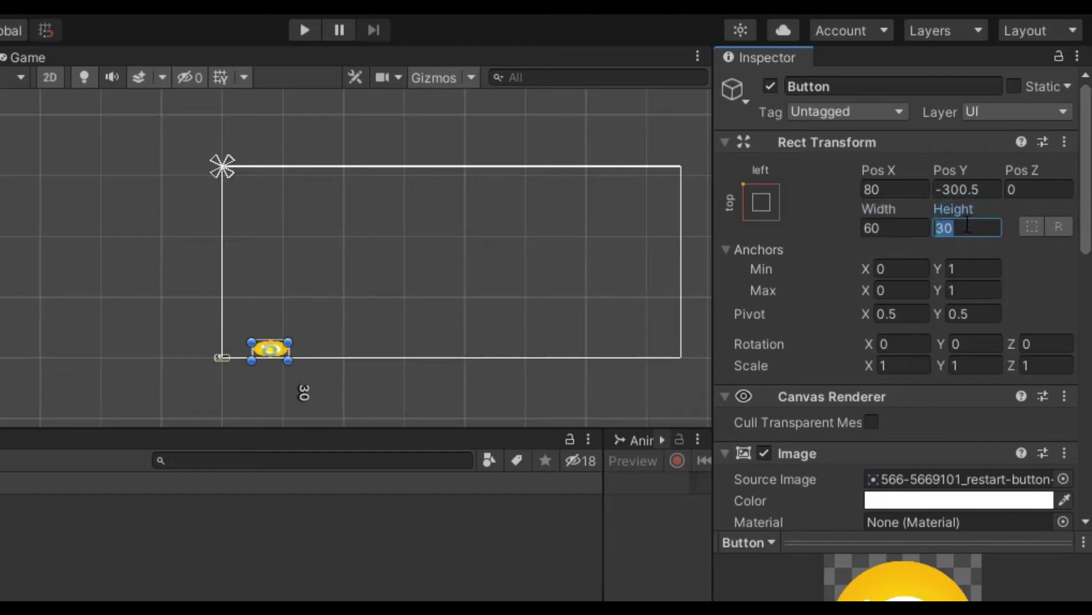
Step: Set the button height to 60 and drag it up to the canvas's top-left
type("60")
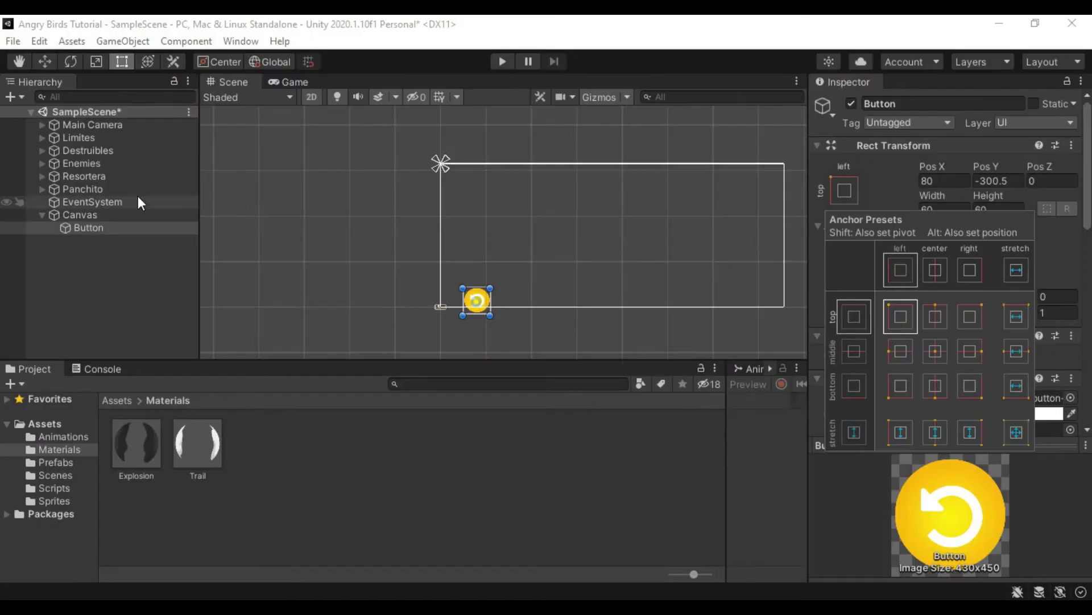
left_click(111, 228)
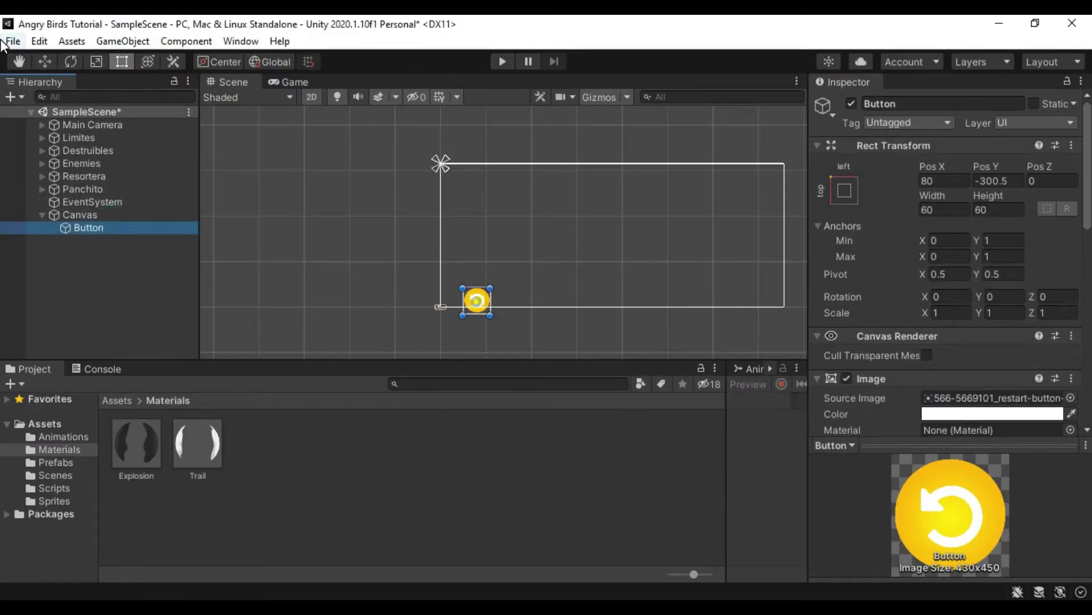
left_click(44, 62)
left_click_drag(483, 293, 472, 179)
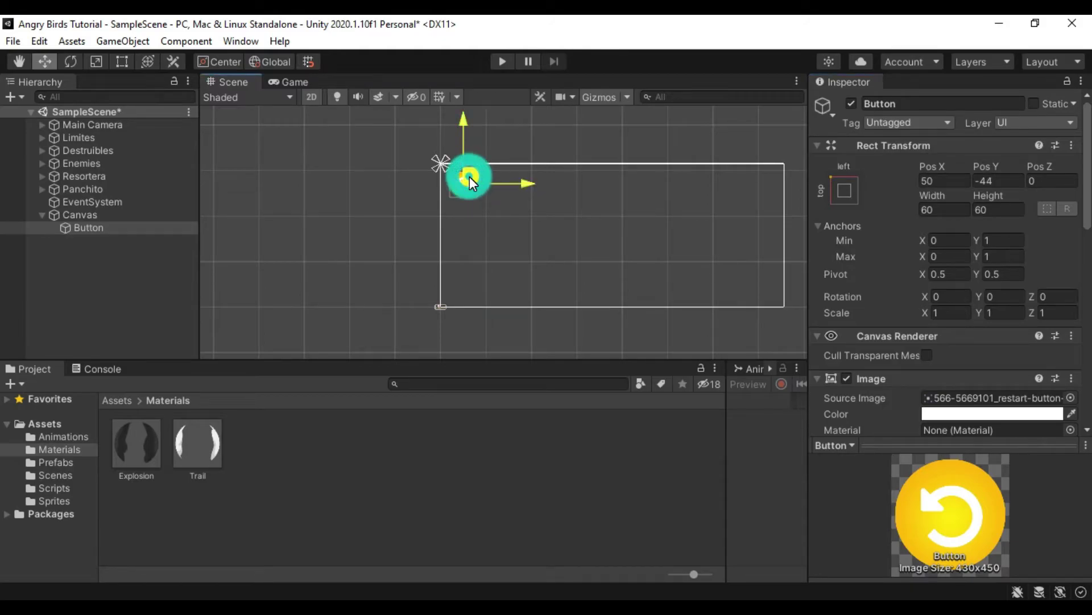
Step: Shift the button further right, checking its placement in the Game view
left_click(307, 83)
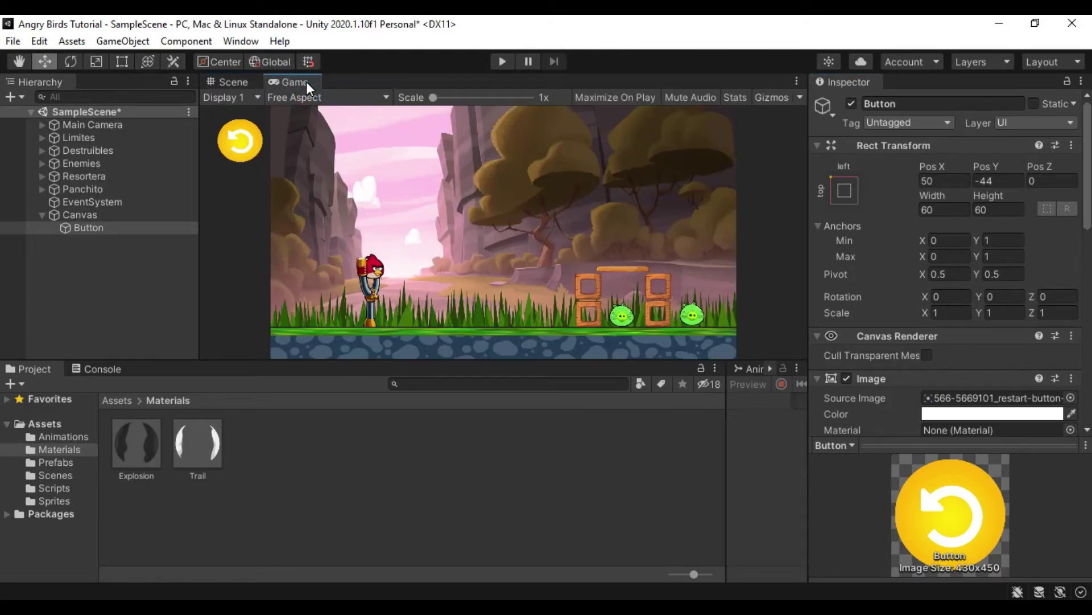
left_click(244, 83)
left_click_drag(471, 179, 508, 178)
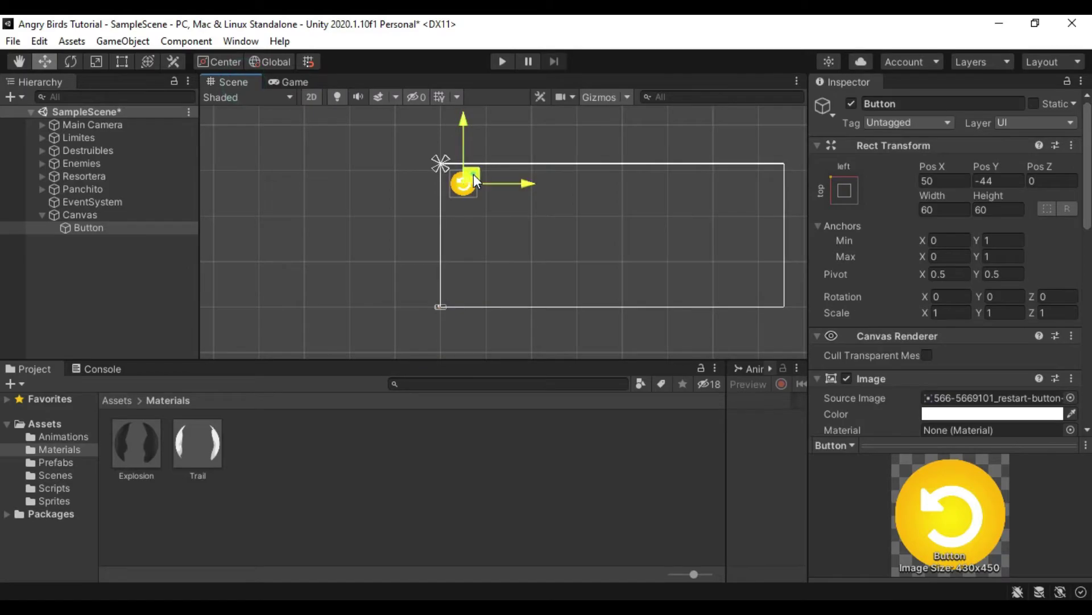
left_click(293, 82)
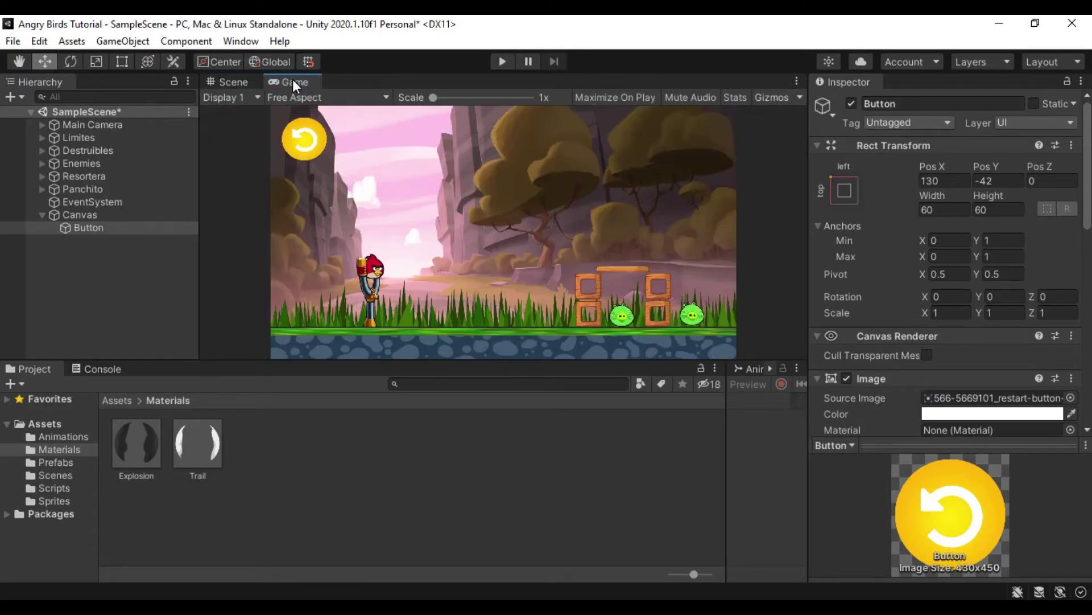
left_click(244, 80)
left_click_drag(508, 176, 513, 180)
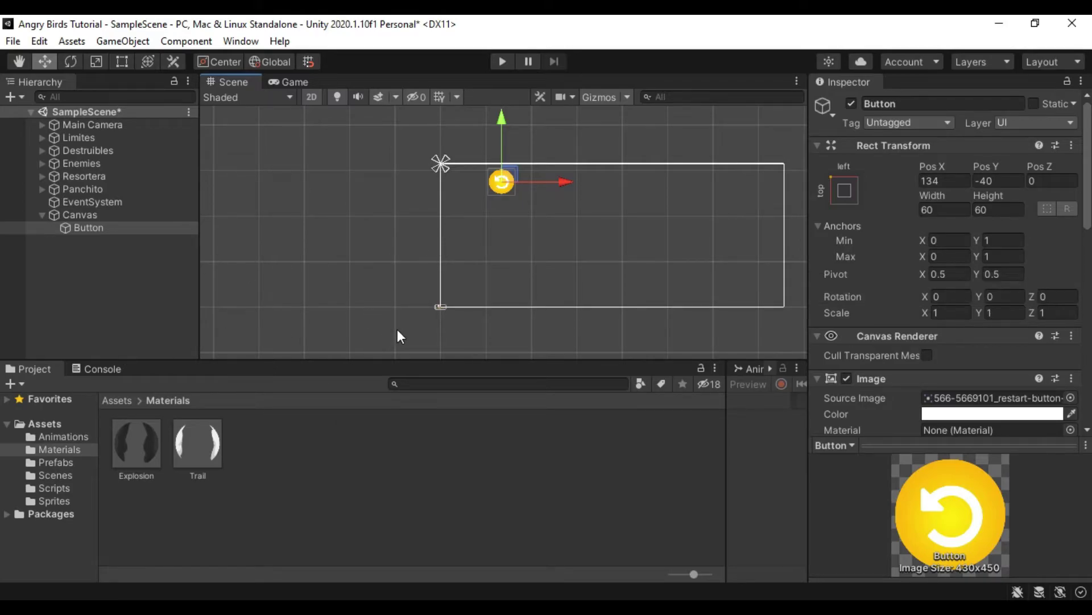
Step: Confirm the final button position at Pos X 134, Y -40 in the Game view
scroll(415, 321, "up", 3)
scroll(450, 302, "up", 3)
scroll(458, 301, "up", 2)
scroll(456, 302, "up", 2)
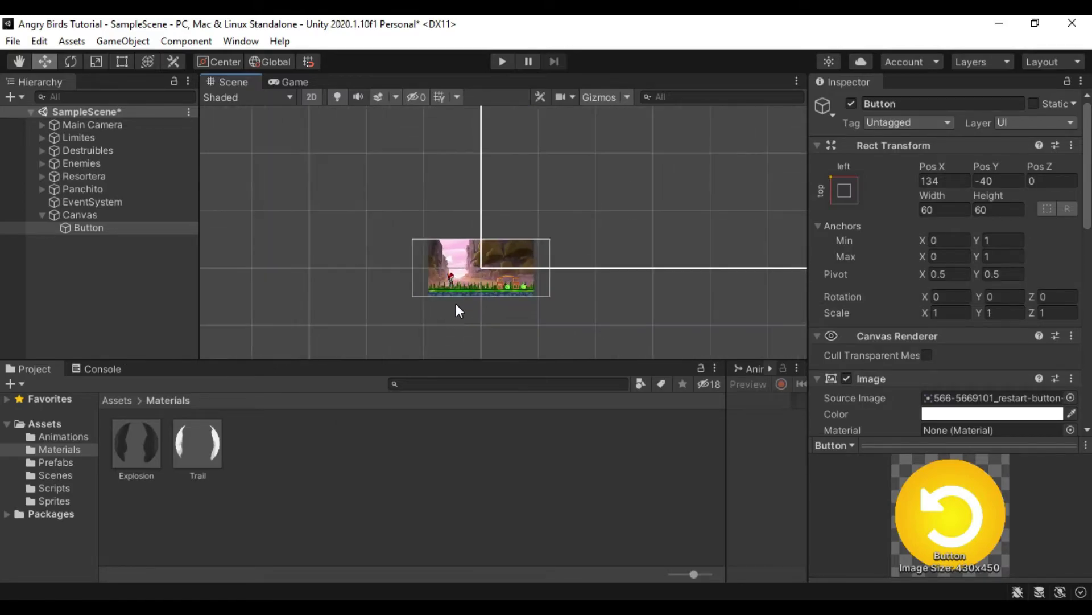
scroll(456, 299, "up", 3)
scroll(453, 294, "up", 2)
scroll(467, 267, "up", 2)
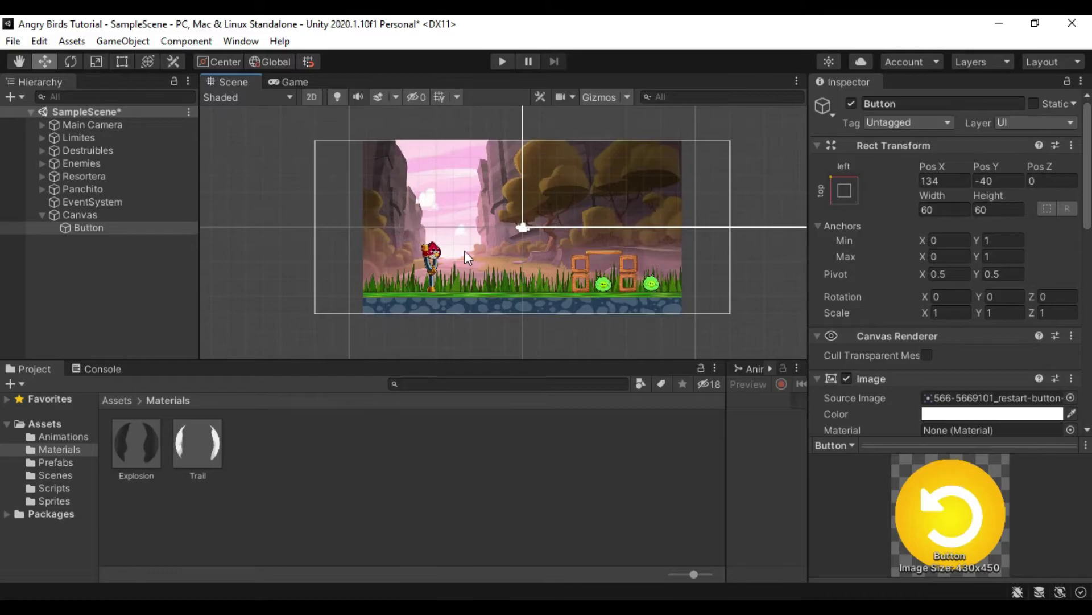
left_click(288, 84)
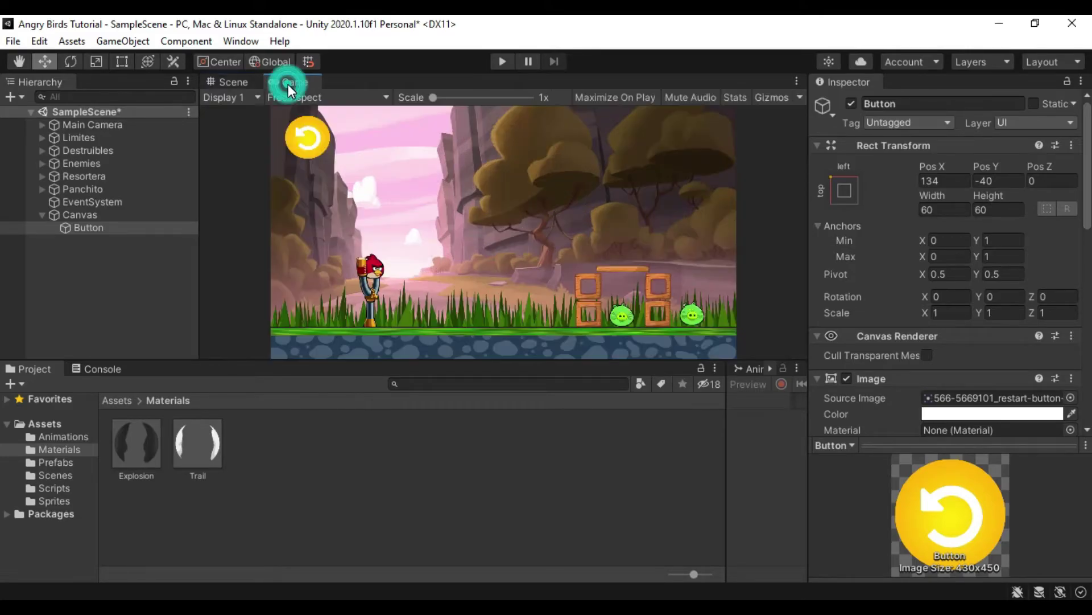
left_click(233, 81)
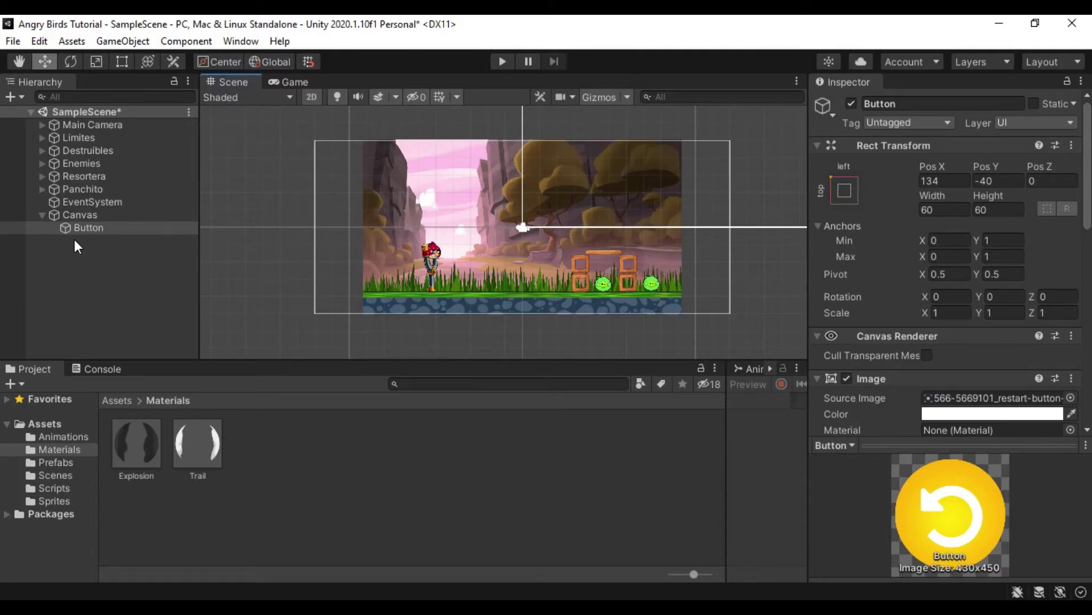
Step: Create a C# script named PanchitoRestart in Assets/Scripts
left_click(50, 489)
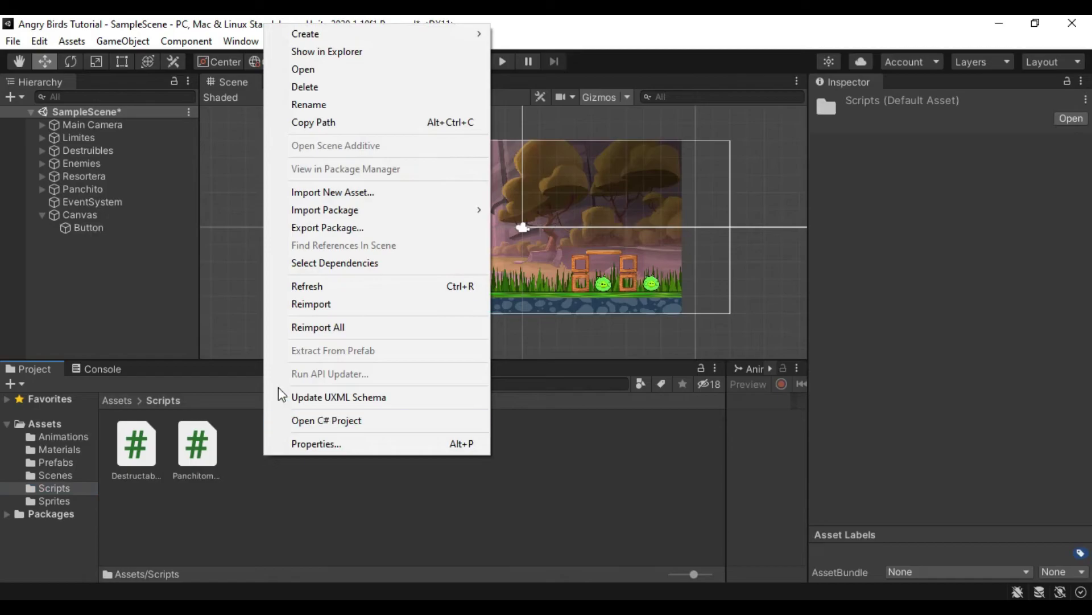
mouse_move(339, 36)
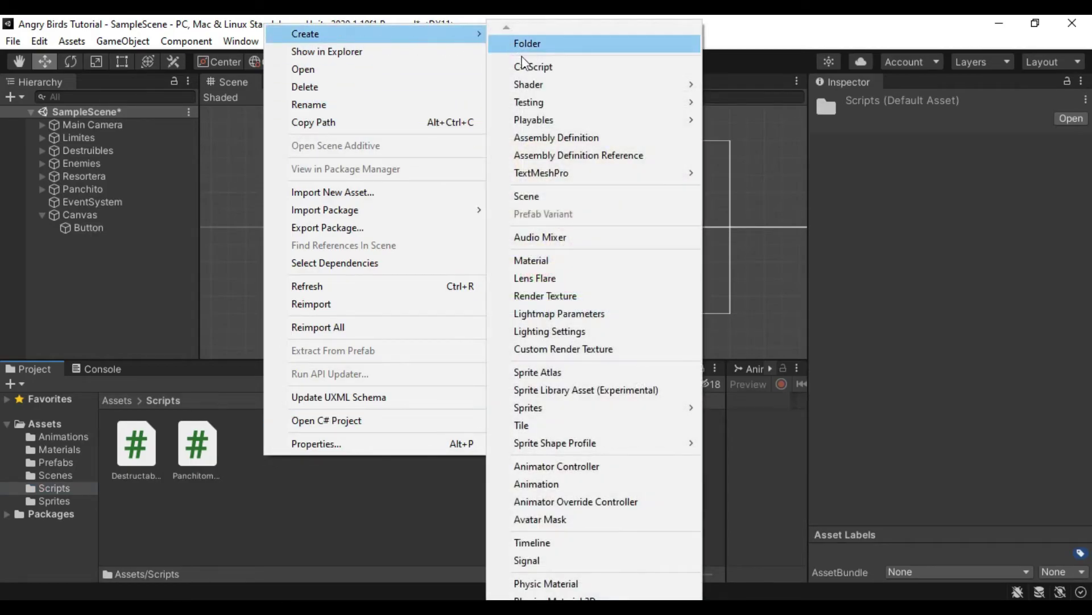
left_click(598, 67)
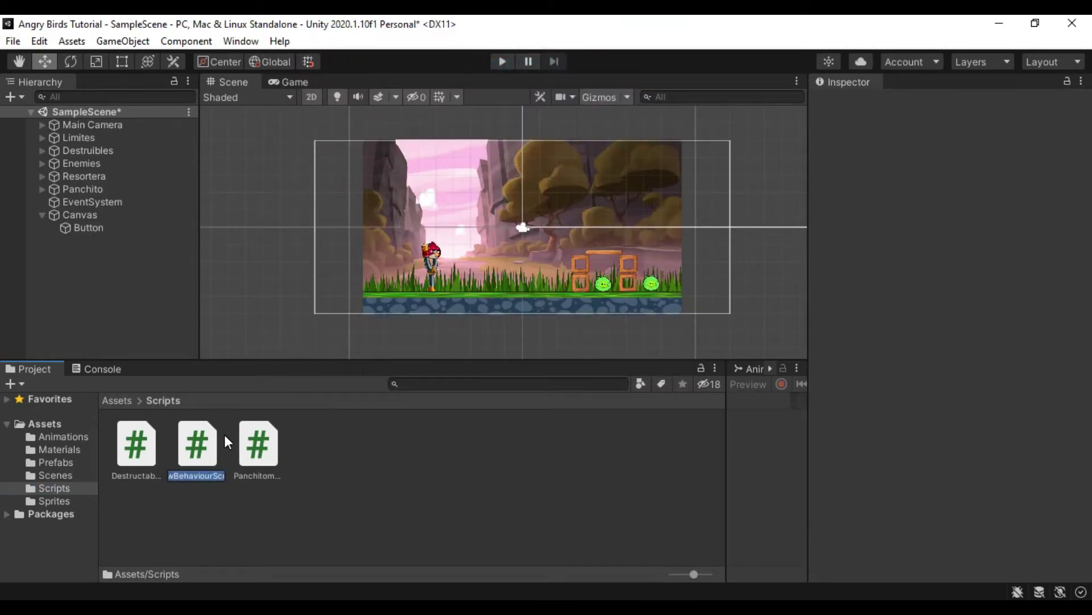
type("PanchitoRestart")
key("Return")
Step: Open PanchitoRestart and add a using UnityEngine.SceneManagement import
double_click(260, 439)
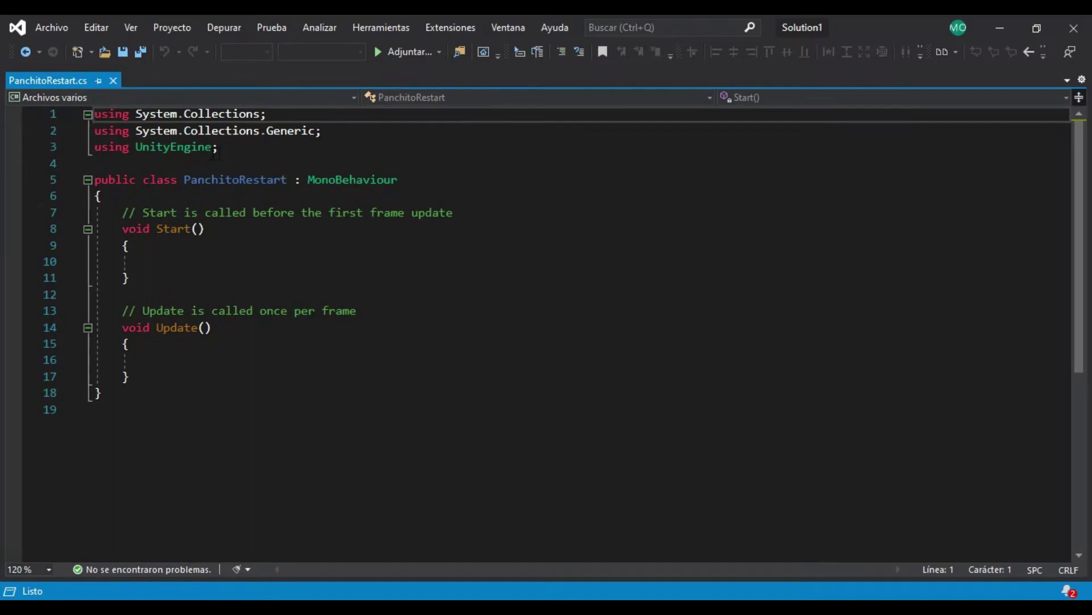
left_click(226, 147)
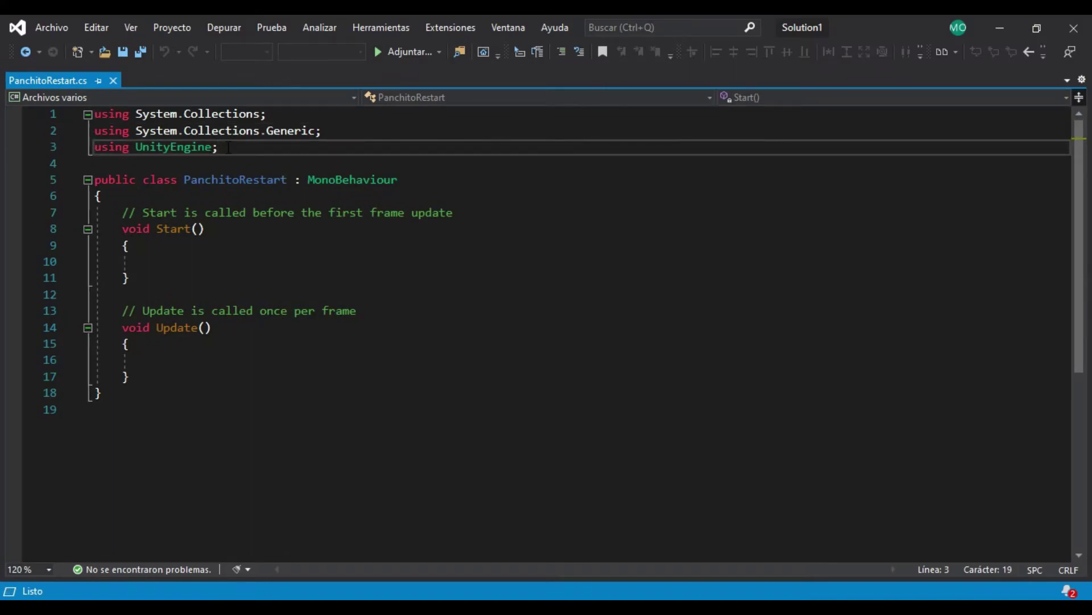
key("Return")
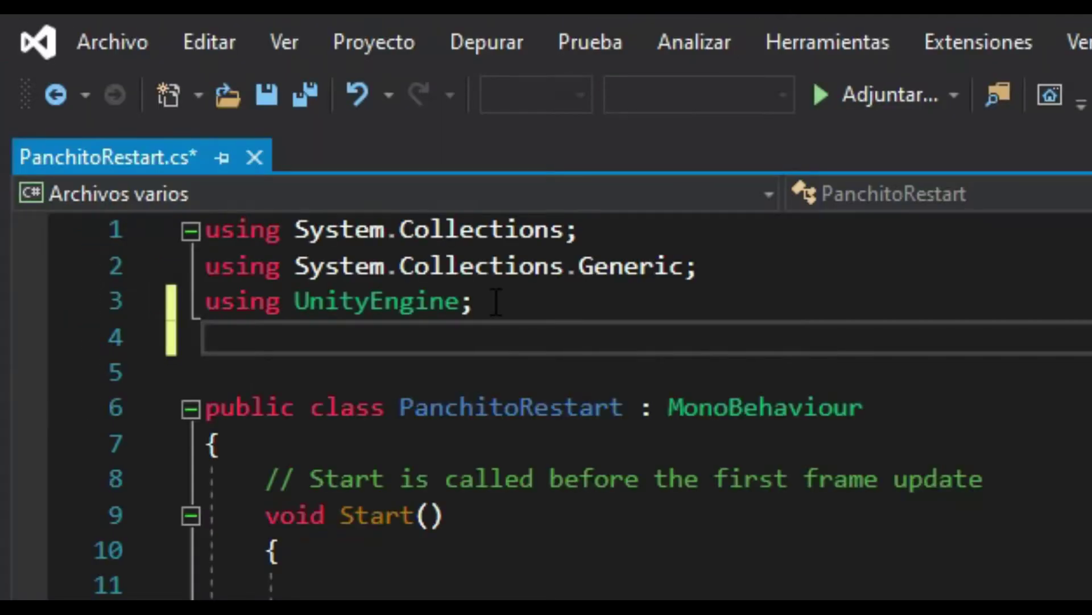
type("using Unity")
type(".SceneManagement;")
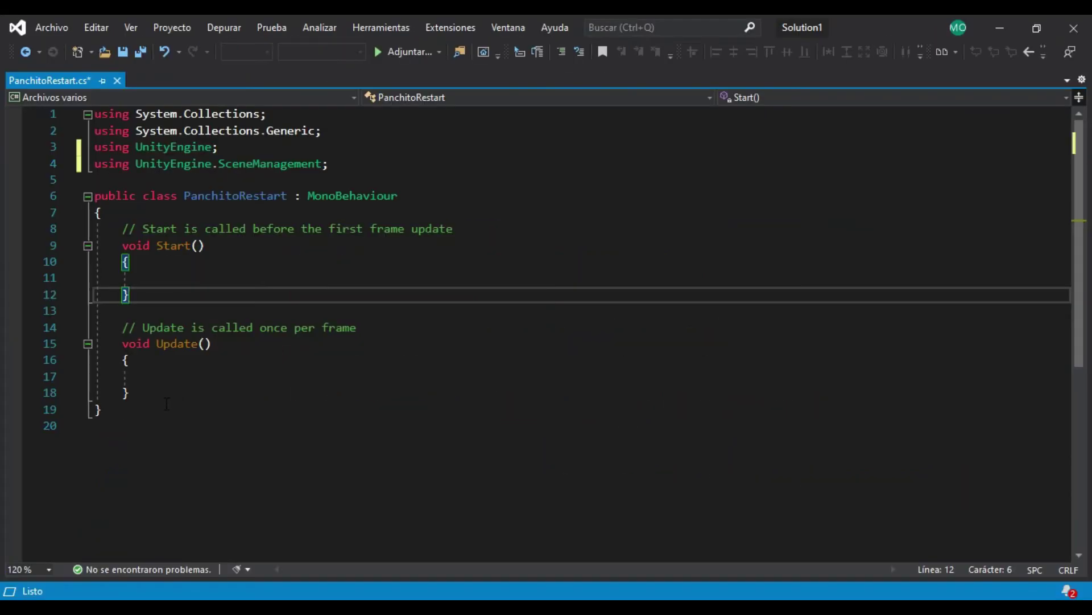
Step: Delete the Update method and the Start comment, and make the method public
left_click_drag(163, 405, 135, 321)
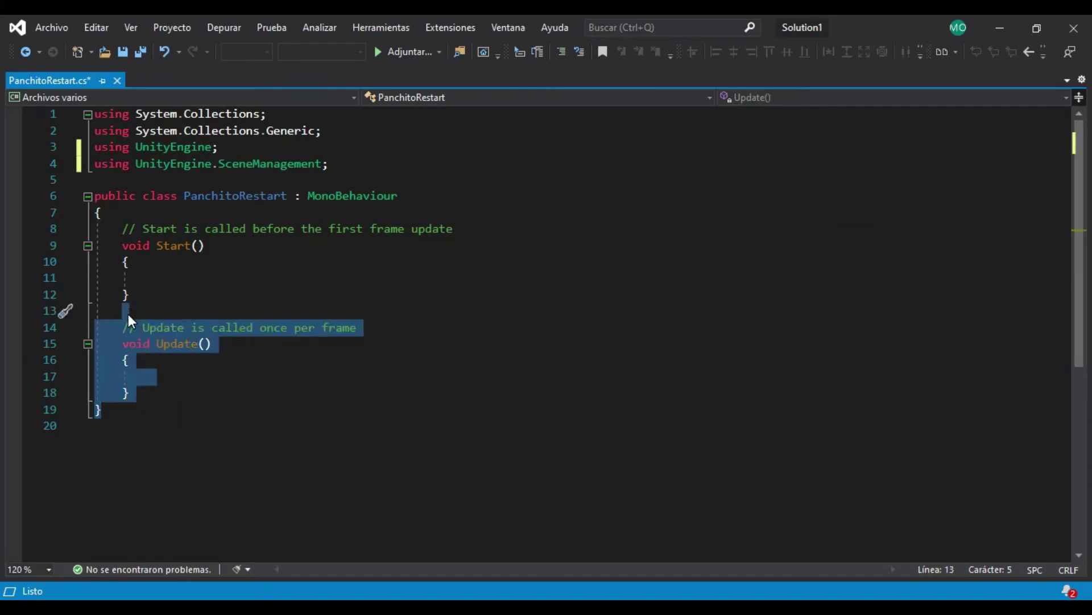
key("Delete")
left_click_drag(452, 229, 122, 217)
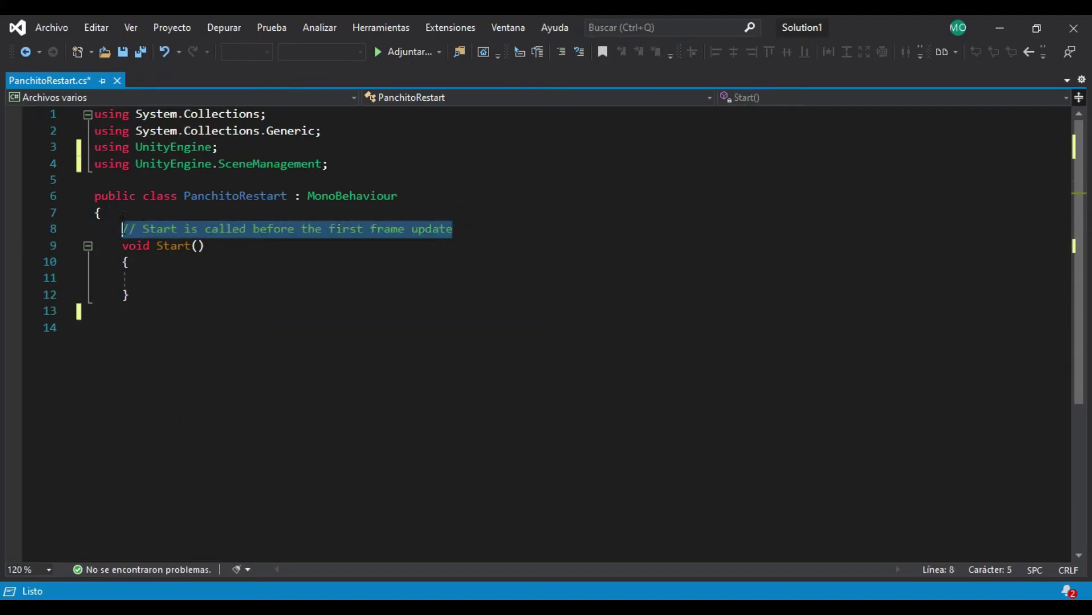
key("Delete")
left_click(123, 245)
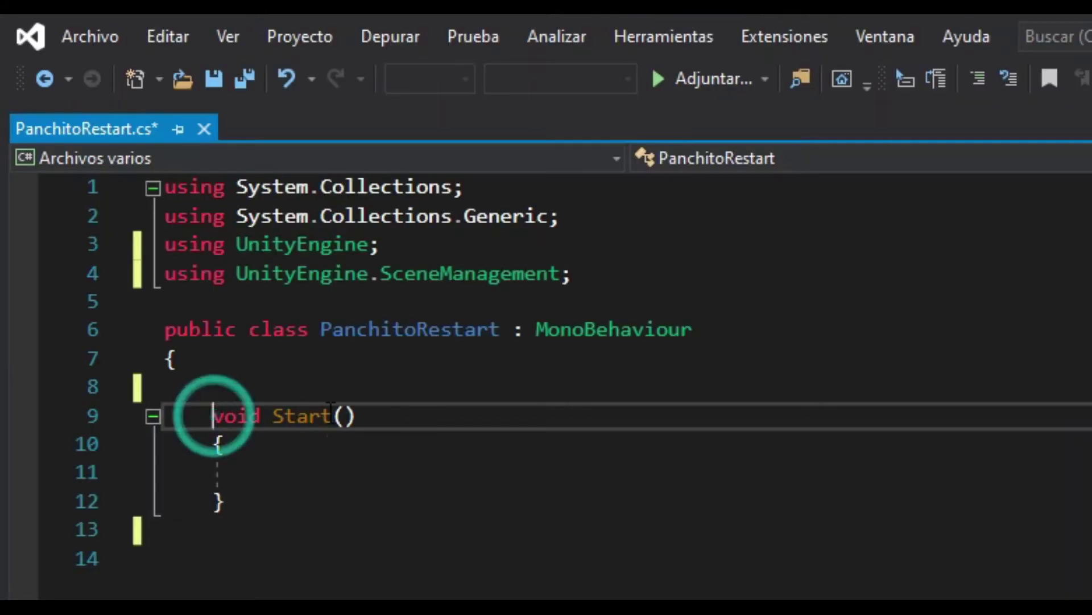
type("public")
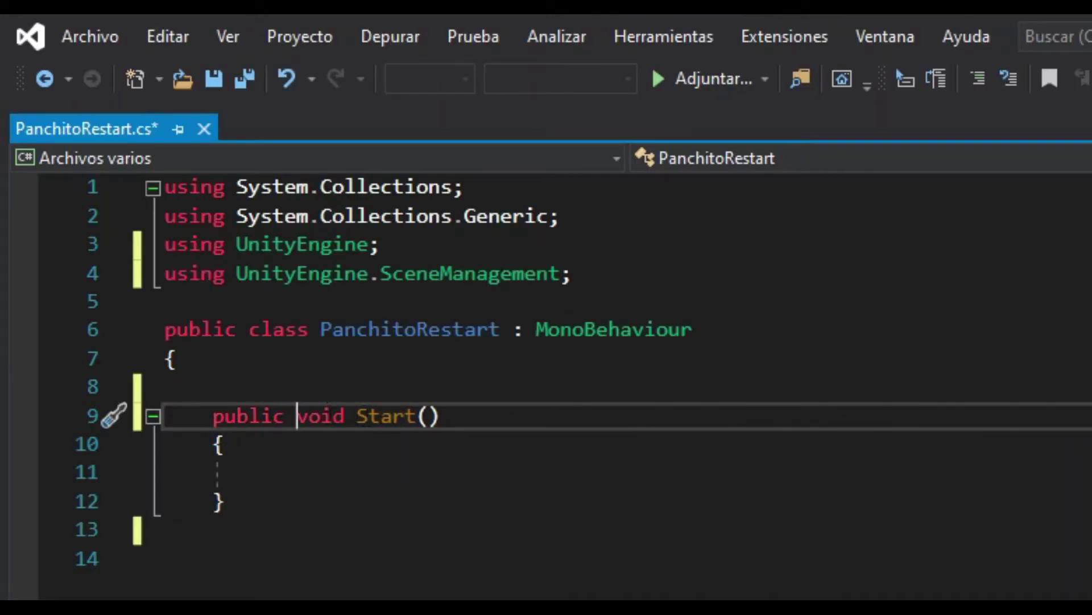
Step: Rename Start to RestartGame calling SceneManager.LoadScene("SampleScene"), and save the script
double_click(386, 415)
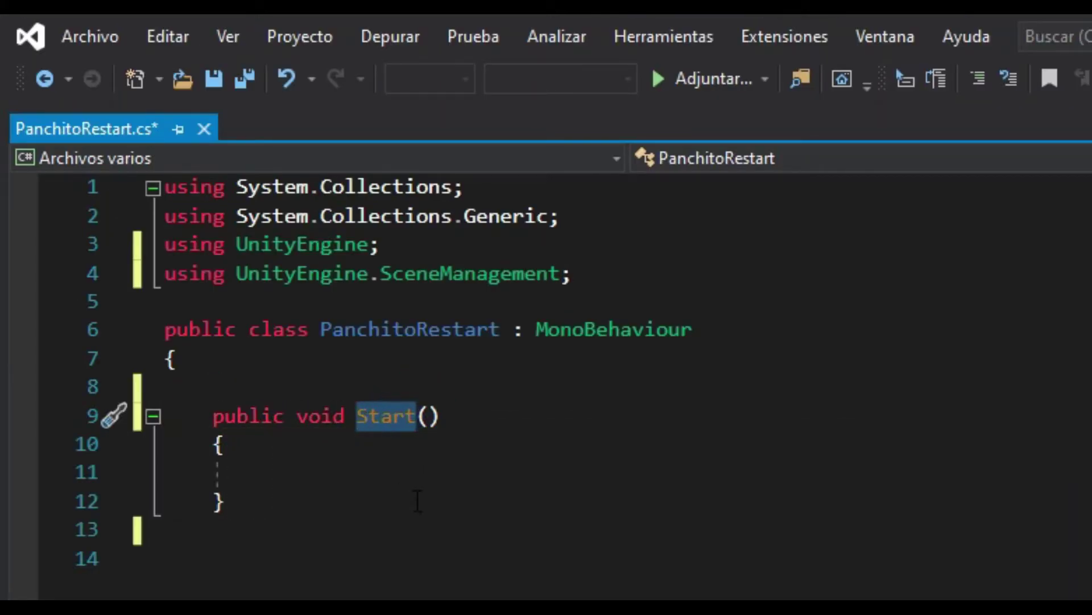
type("RestartGame")
left_click(334, 471)
type("Sc")
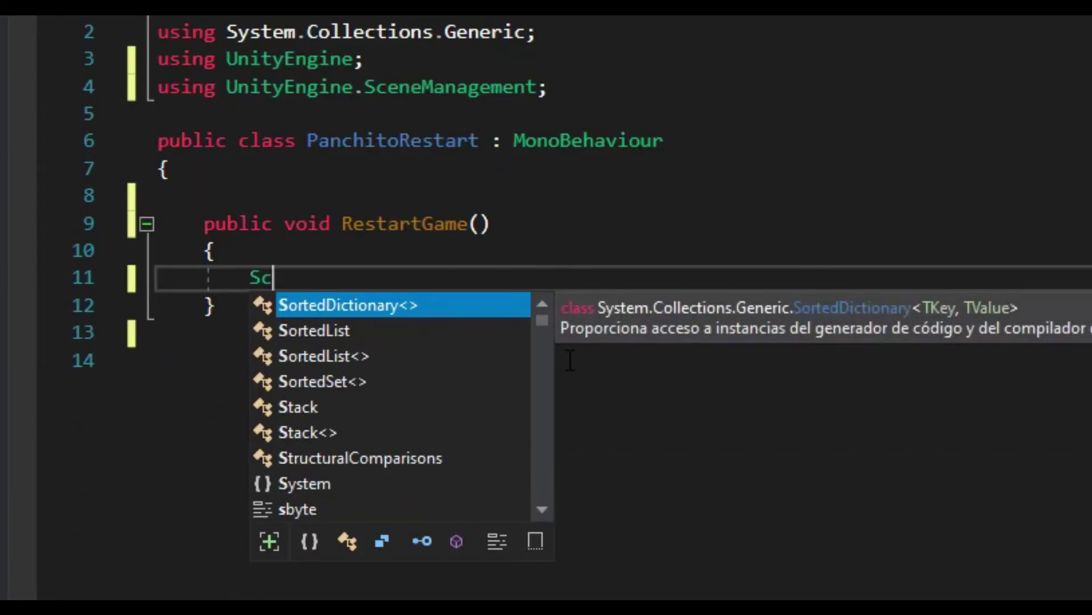
type("eneManager.LoadScene(")
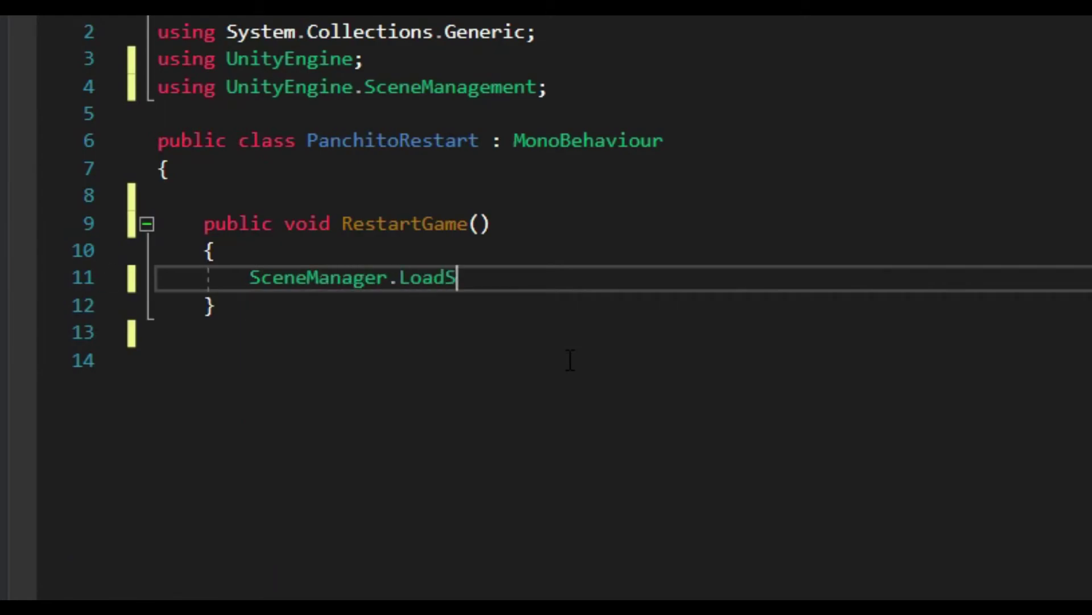
type("\"SampleScene\");")
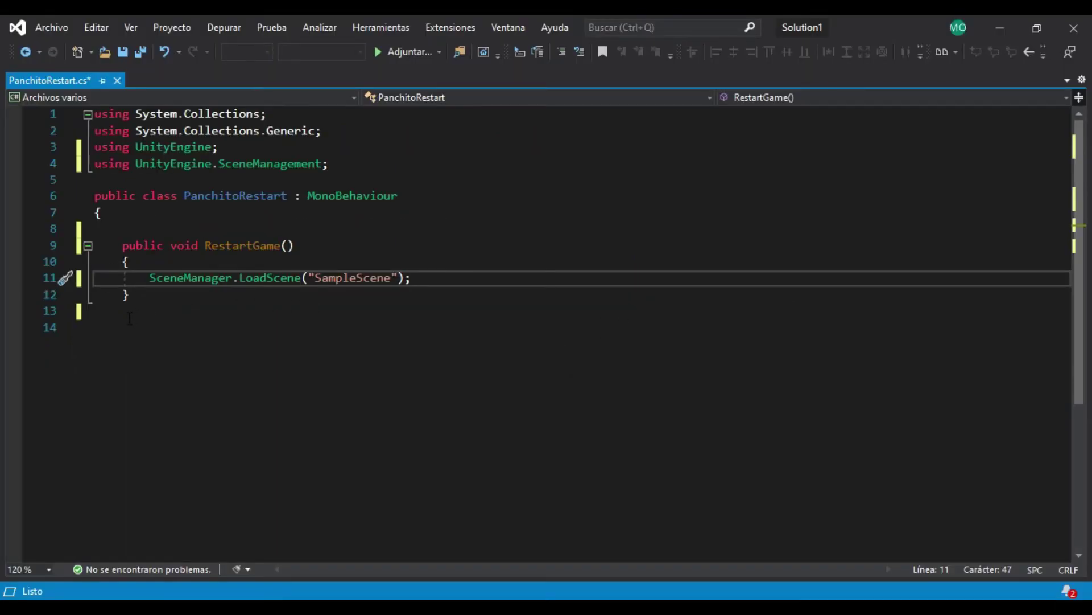
left_click(112, 318)
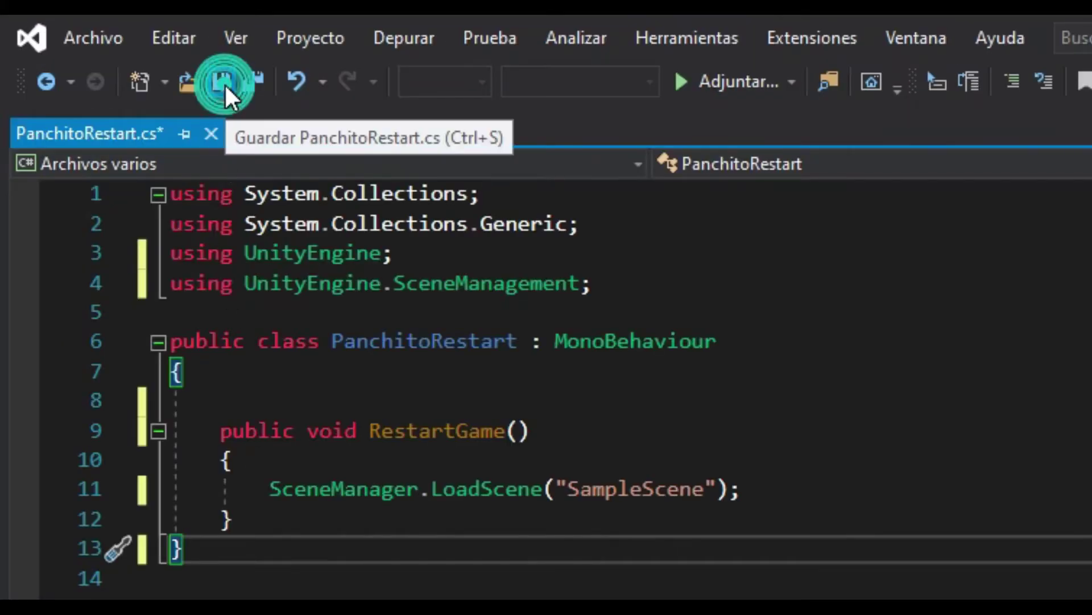
left_click(123, 52)
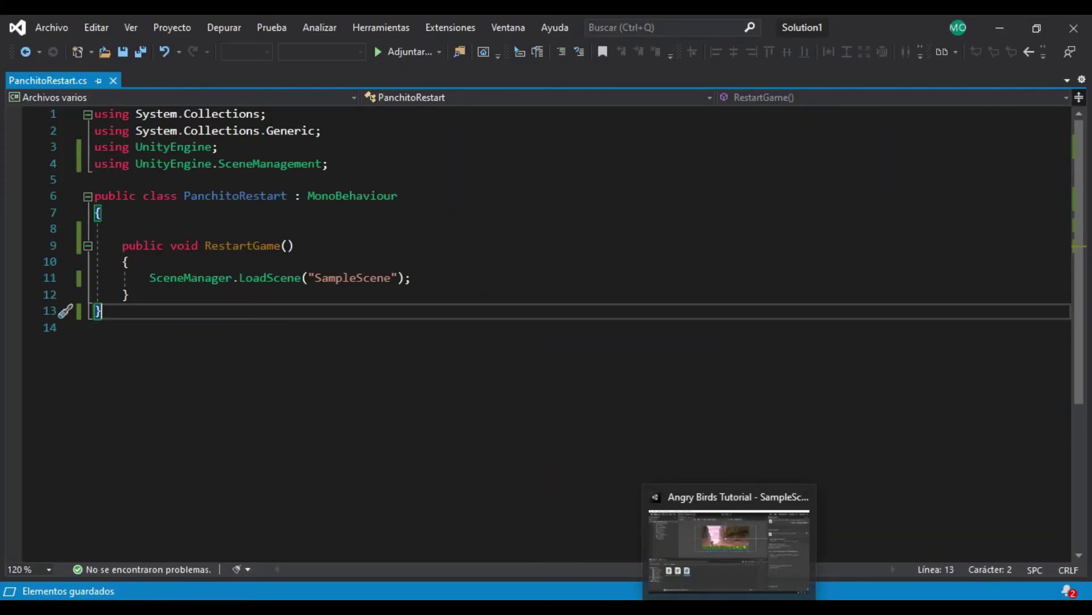
Step: Return to Unity and locate the SampleScene asset in the Scenes folder
left_click(731, 549)
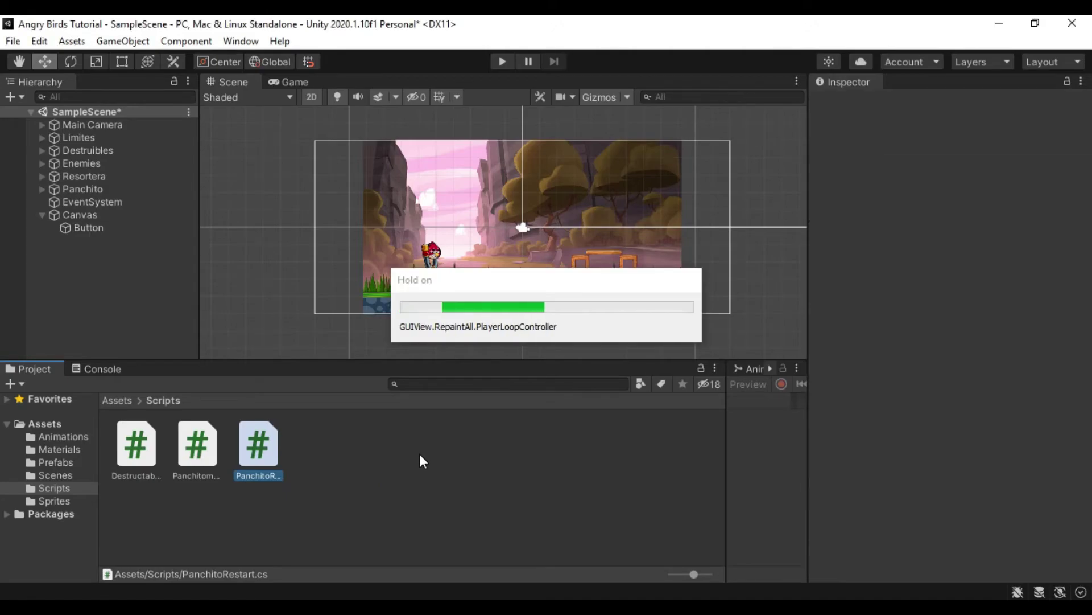
left_click(94, 110)
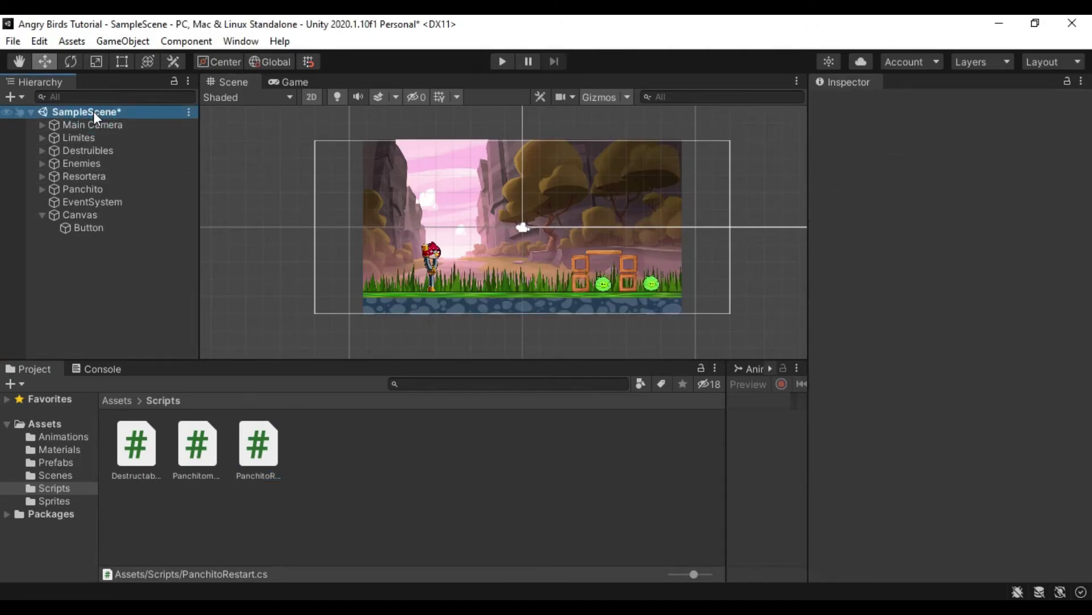
left_click(57, 474)
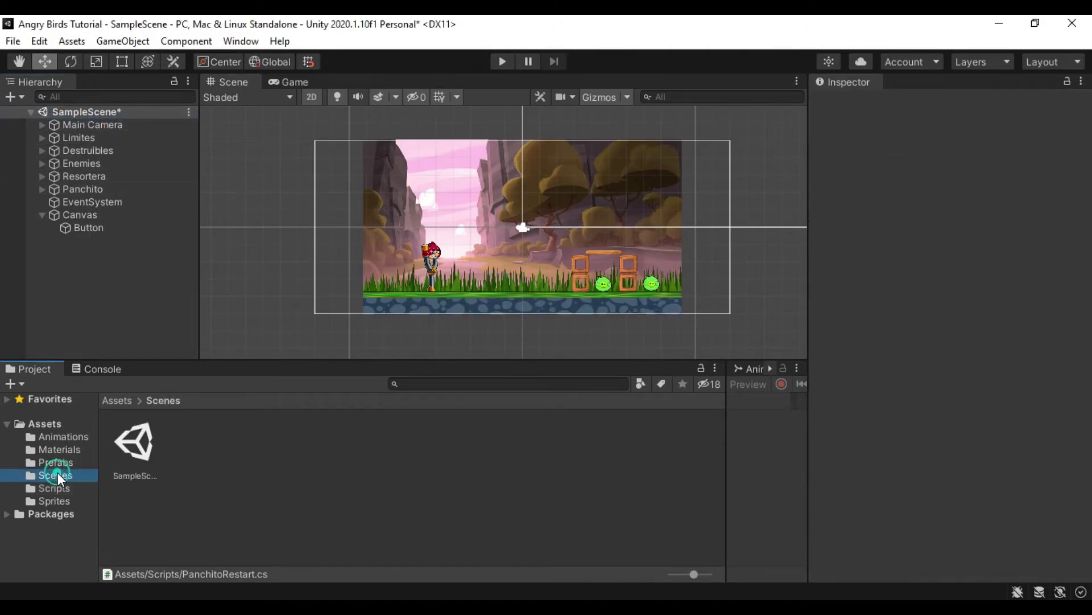
left_click(151, 480)
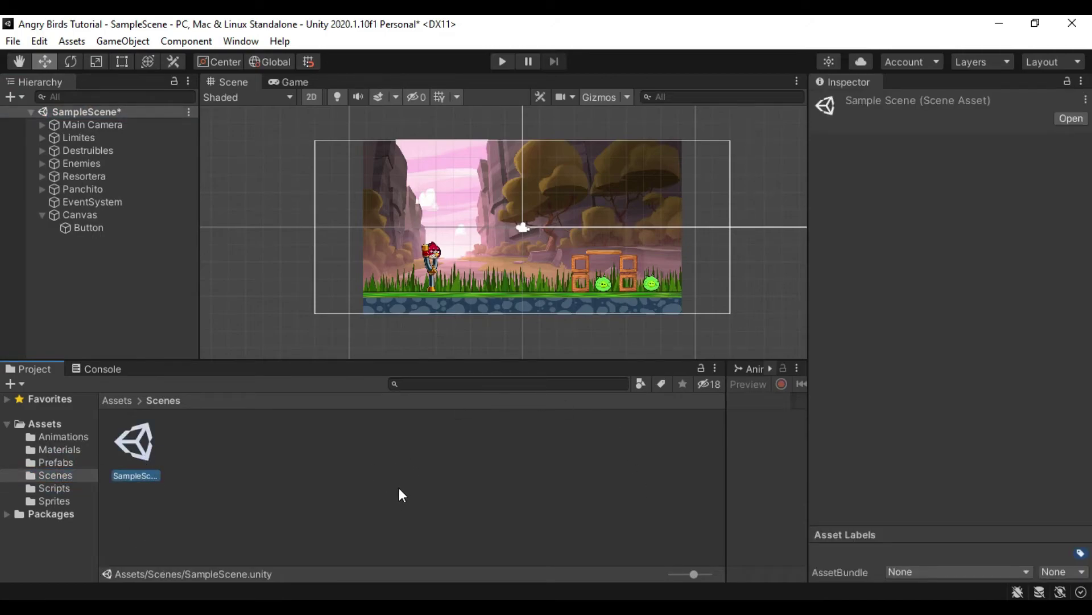
left_click(123, 307)
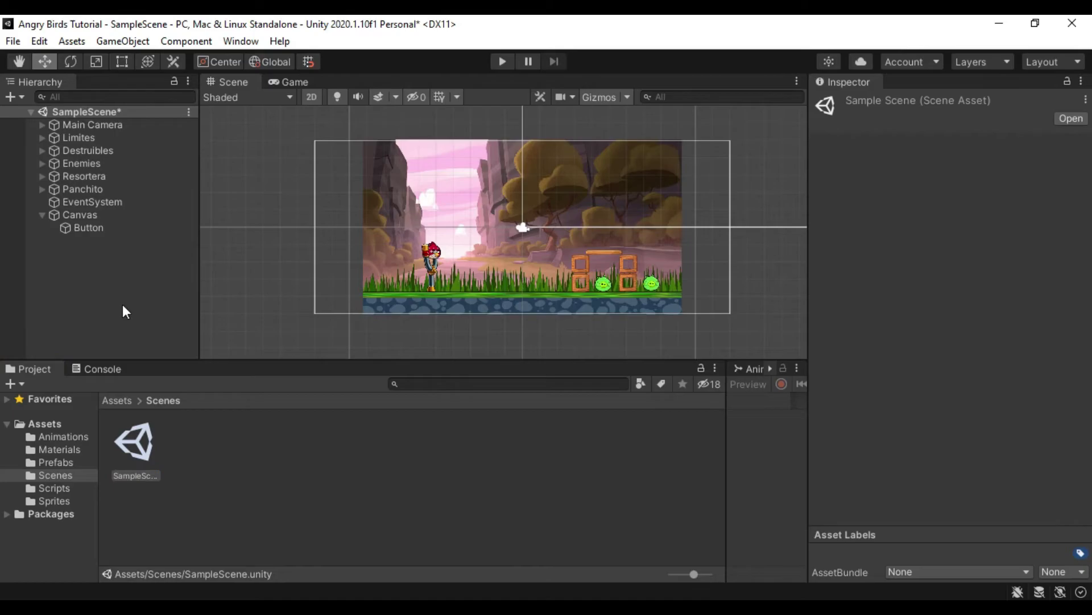
Step: Add an On Click entry to the Button targeting the Button object itself
left_click(85, 225)
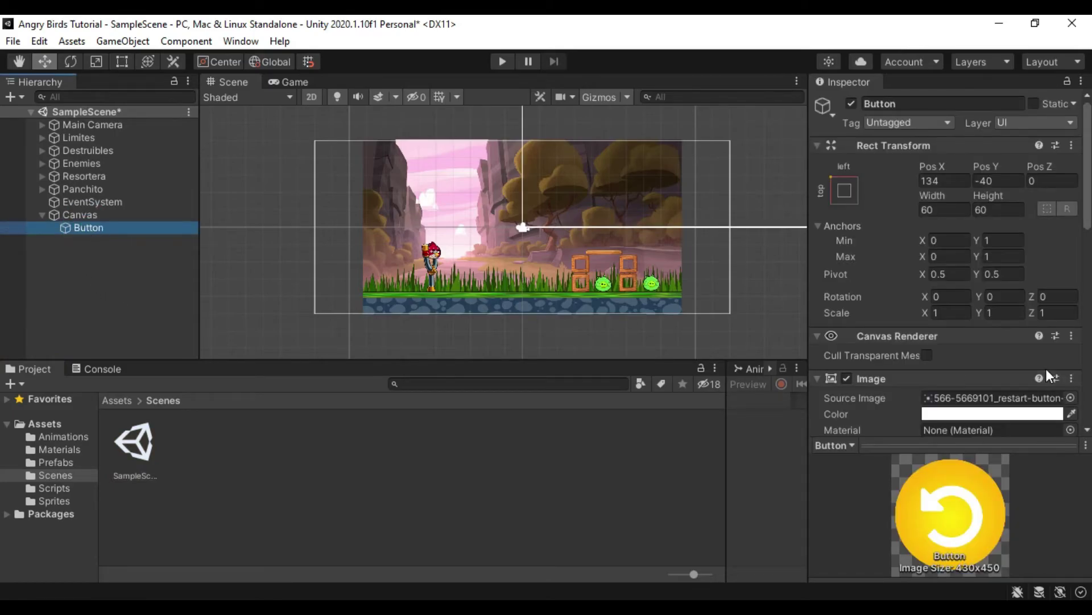
scroll(1012, 319, "down", 10)
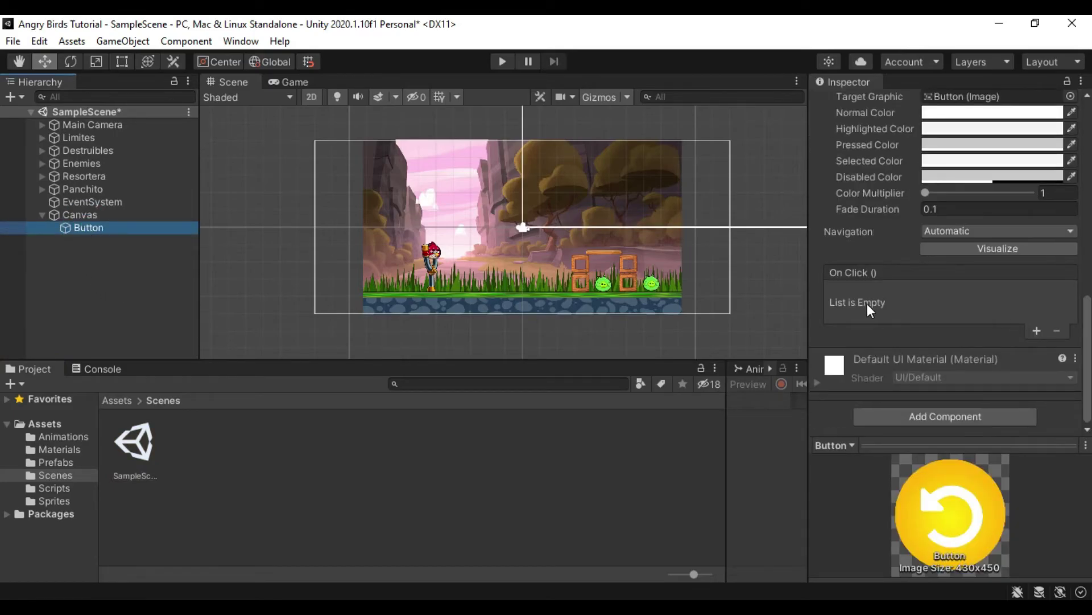
left_click(1035, 330)
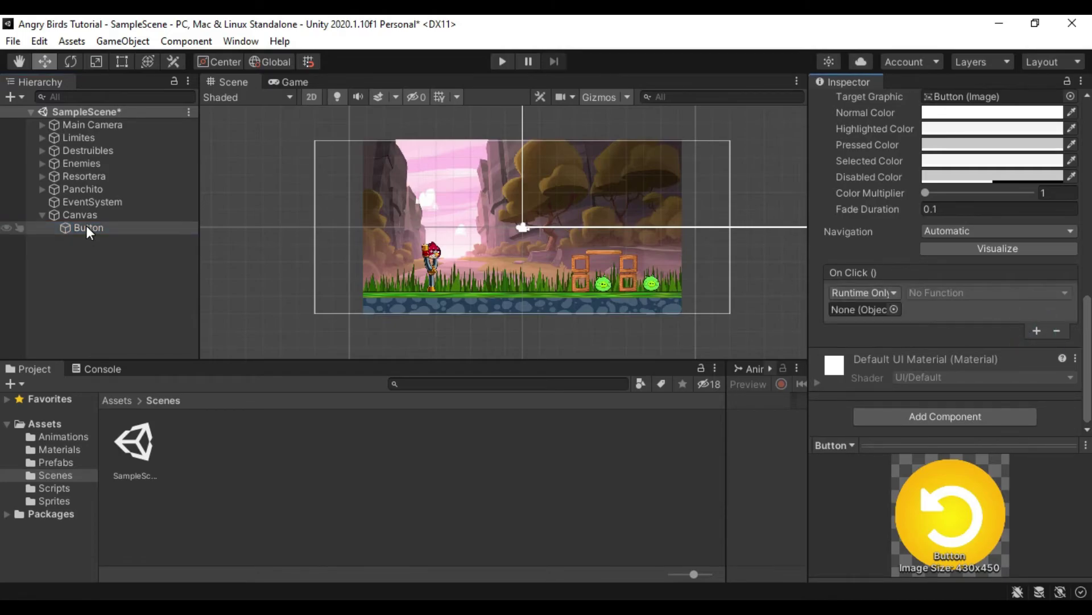
left_click_drag(89, 232, 635, 268)
left_click_drag(832, 305, 850, 308)
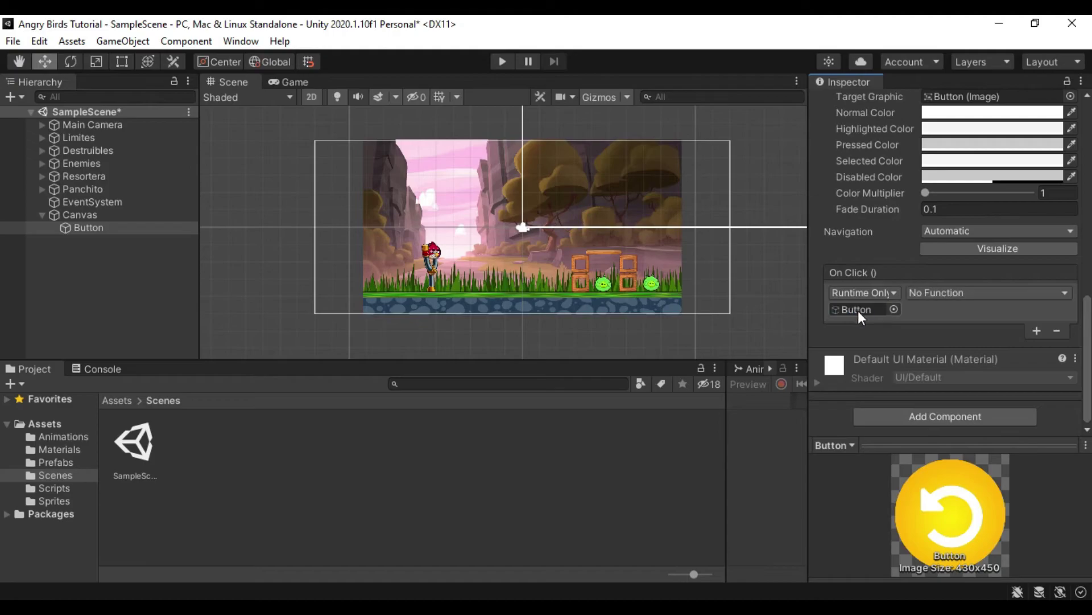
left_click(1019, 295)
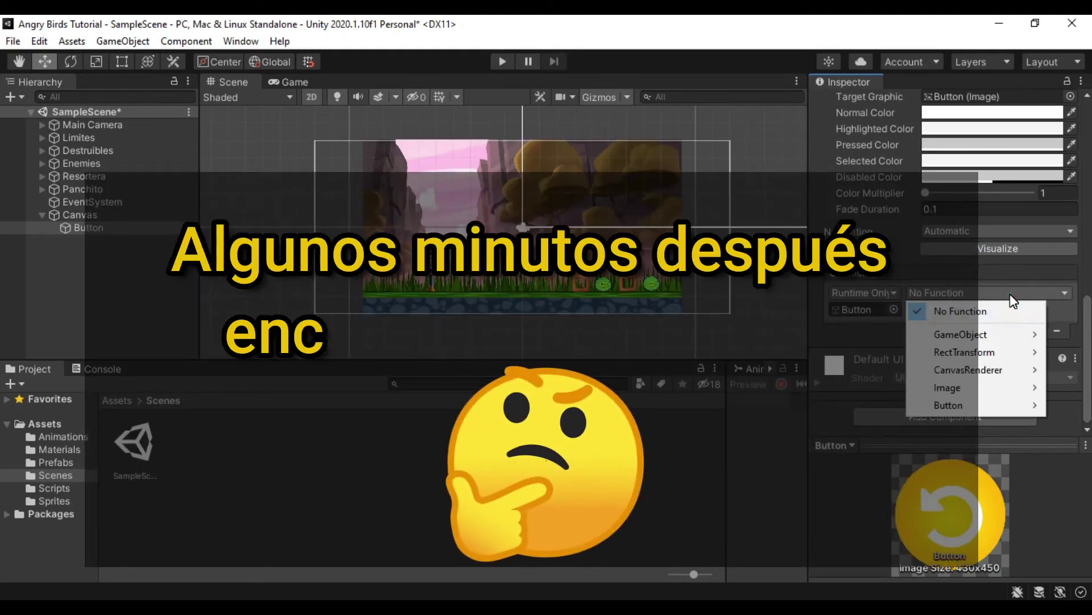
Step: Browse the On Click function list and close it without choosing a function
mouse_move(988, 391)
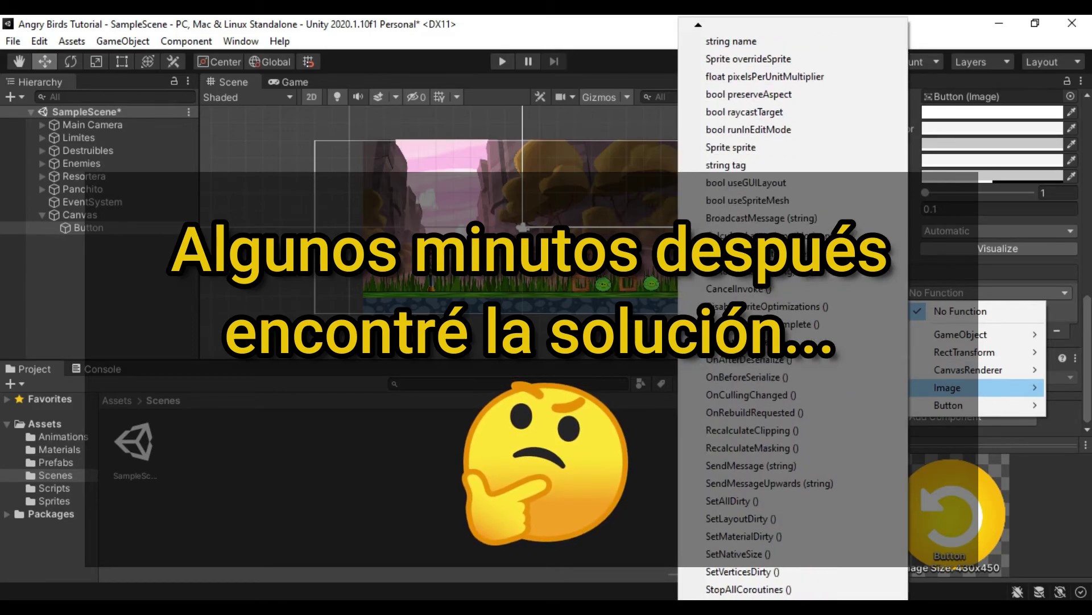
left_click(892, 322)
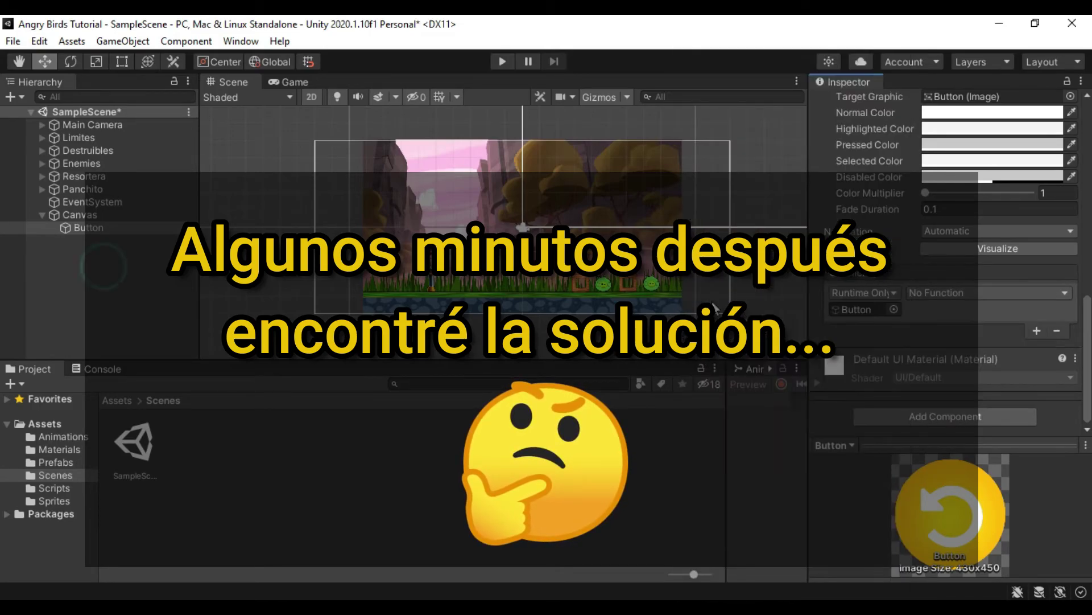
left_click(950, 291)
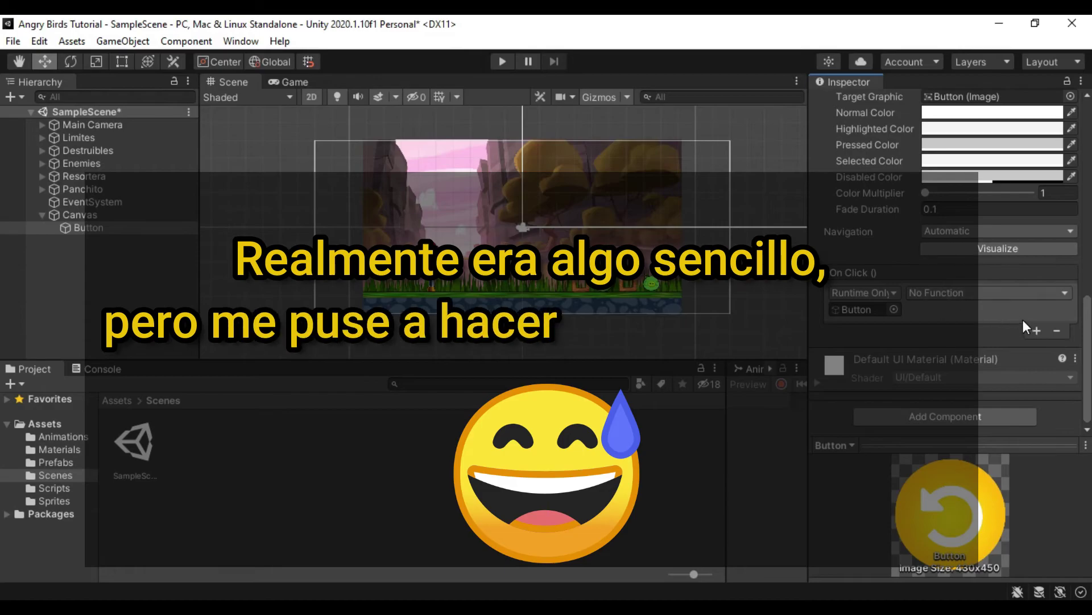
left_click(990, 265)
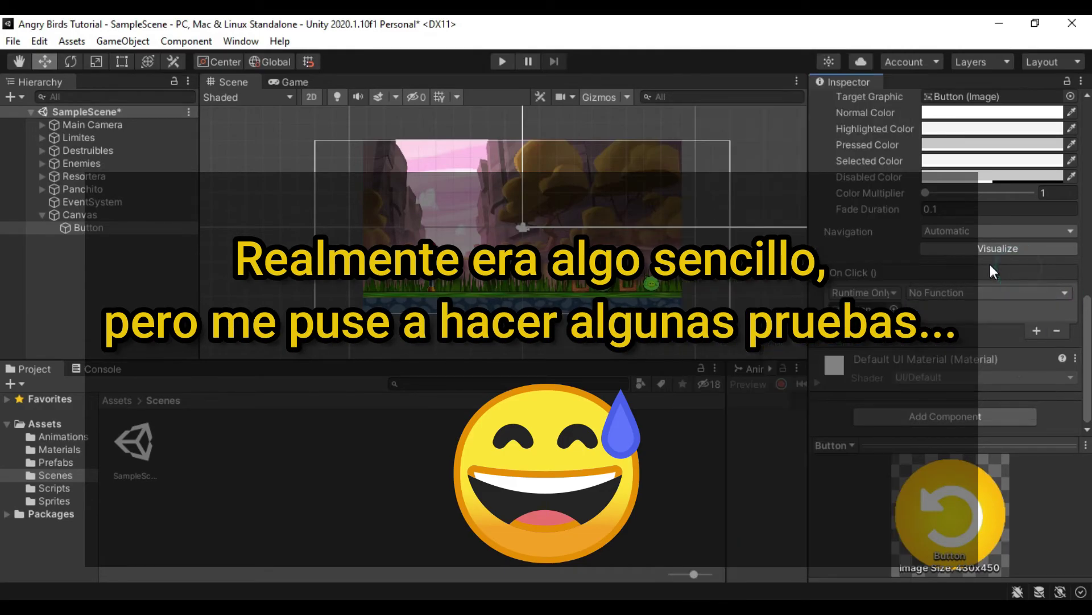
Step: Nest the Canvas under a new empty GameObject and attach PanchitoRestart to Button
right_click(105, 270)
left_click(145, 438)
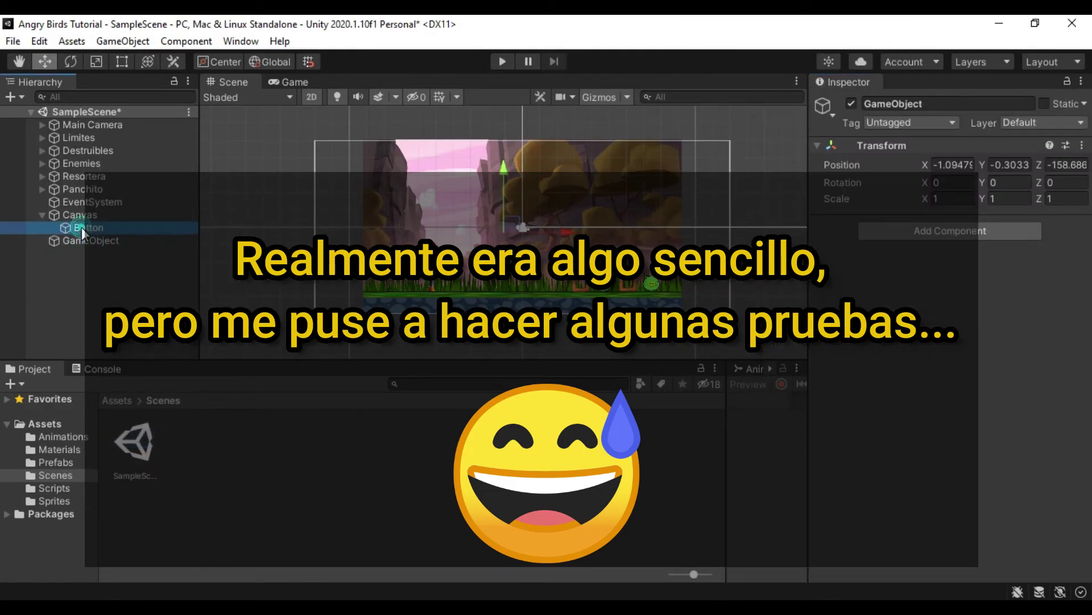
left_click_drag(80, 227, 82, 241)
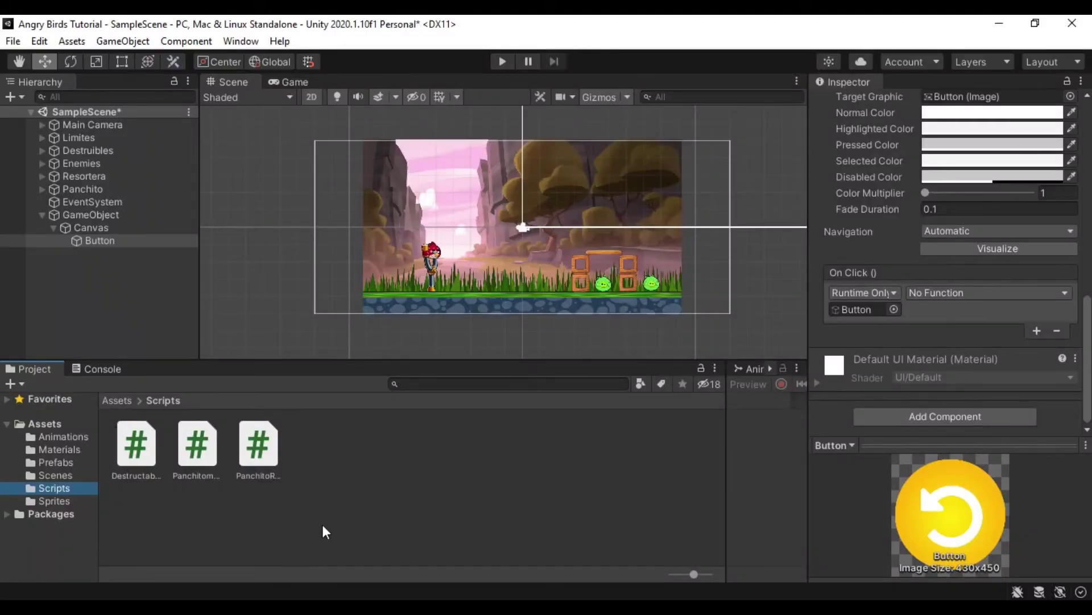
left_click_drag(258, 450, 94, 240)
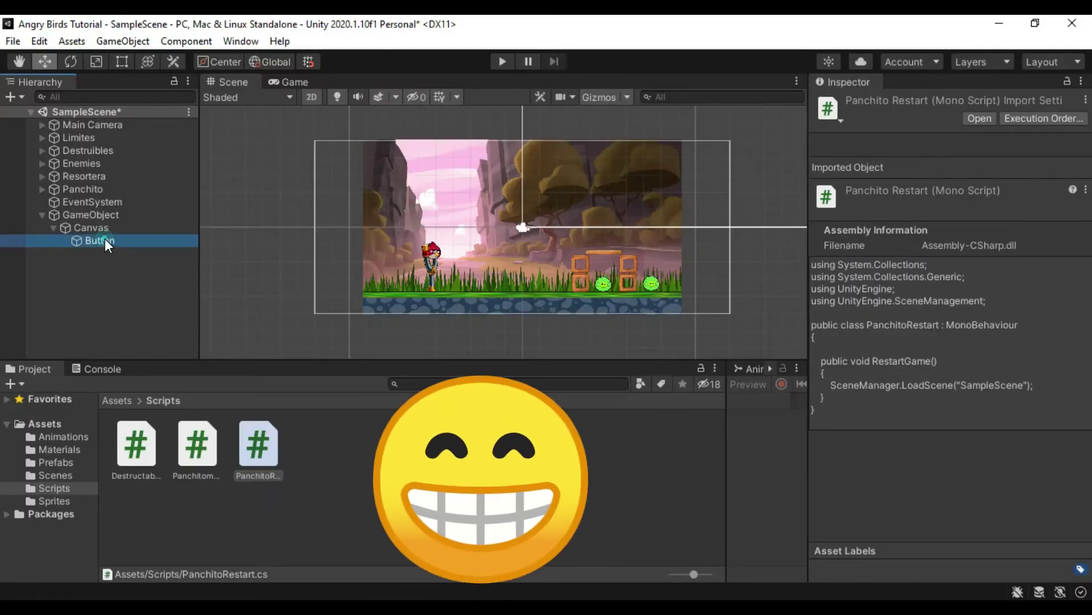
Step: Assign PanchitoRestart > RestartGame () as the Button's On Click function
left_click(100, 240)
scroll(1047, 312, "down", 8)
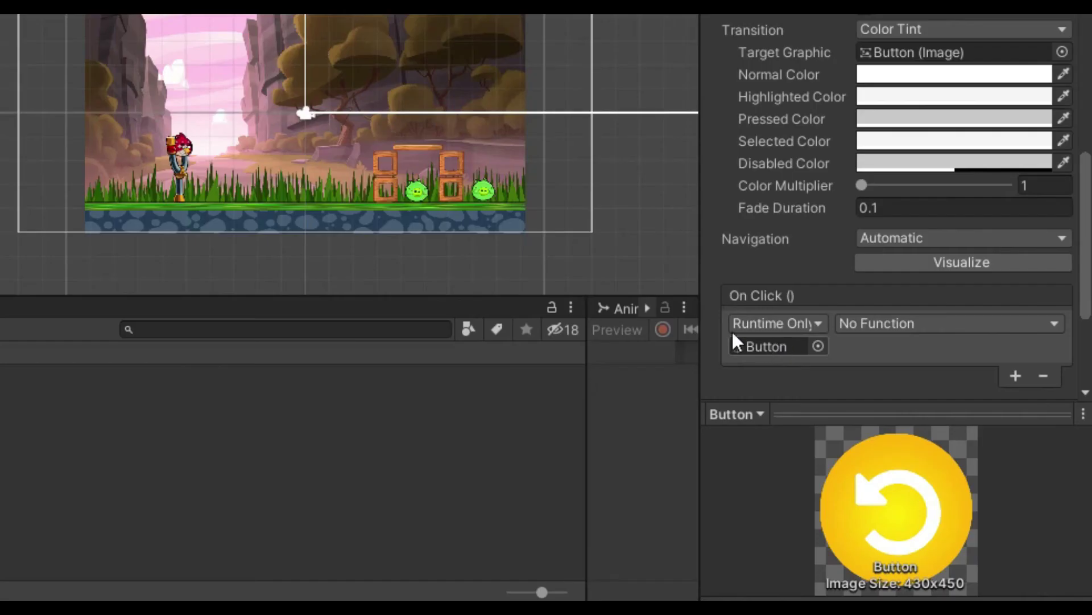
left_click(942, 323)
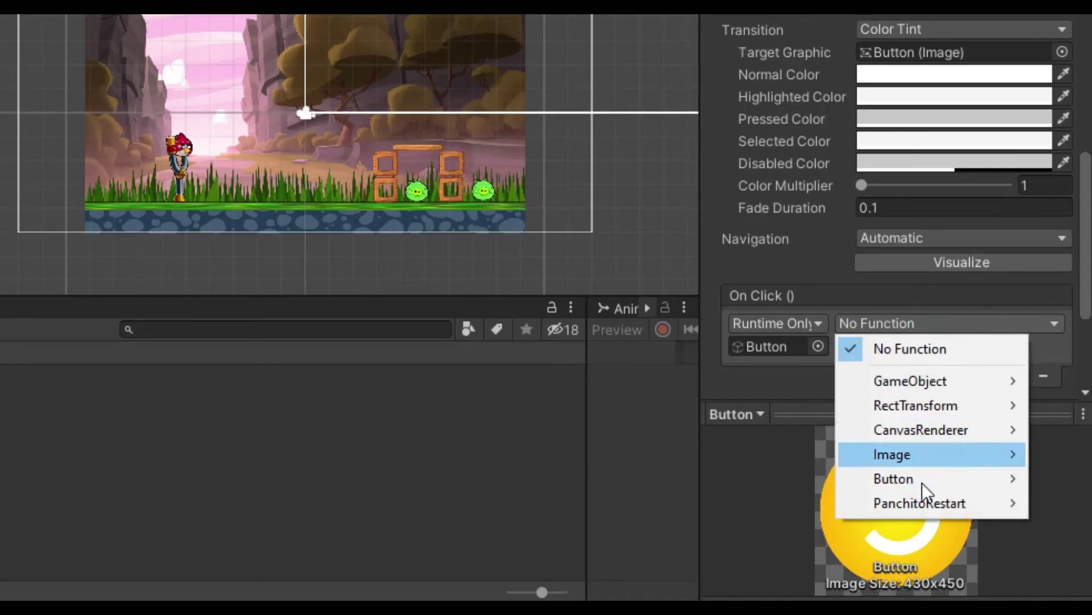
mouse_move(919, 503)
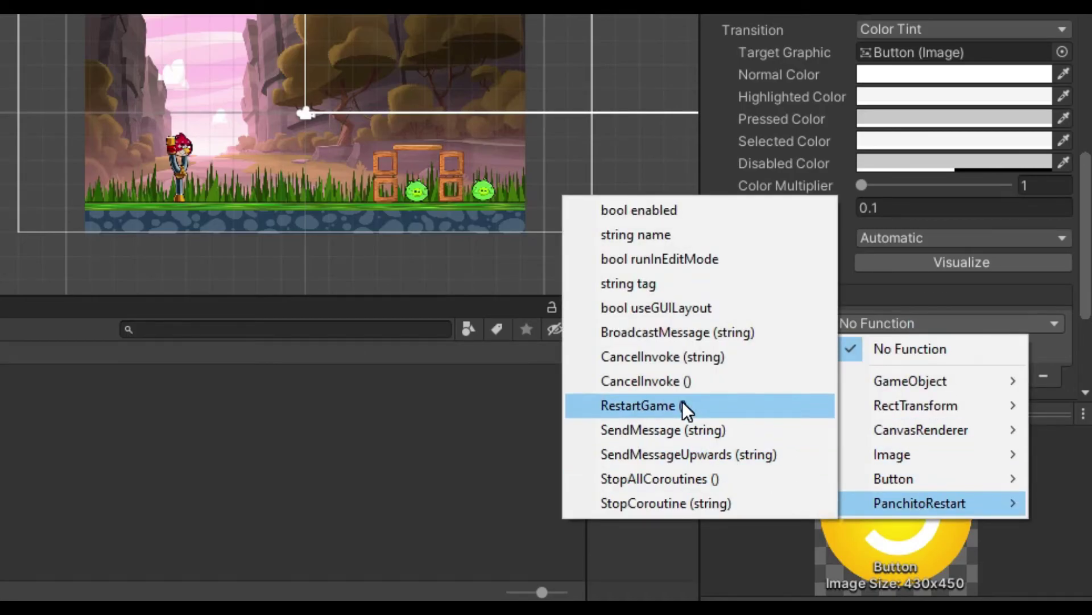
left_click(682, 404)
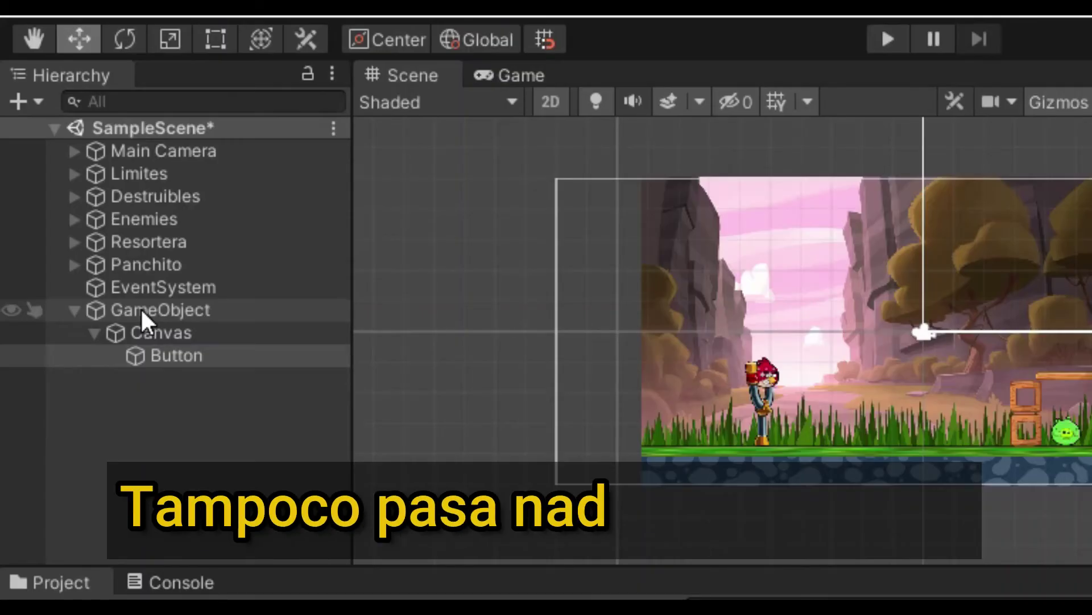
Step: Drag Canvas to the hierarchy root, remove the empty GameObject, and enter Play mode
left_click(80, 214)
left_click(88, 227)
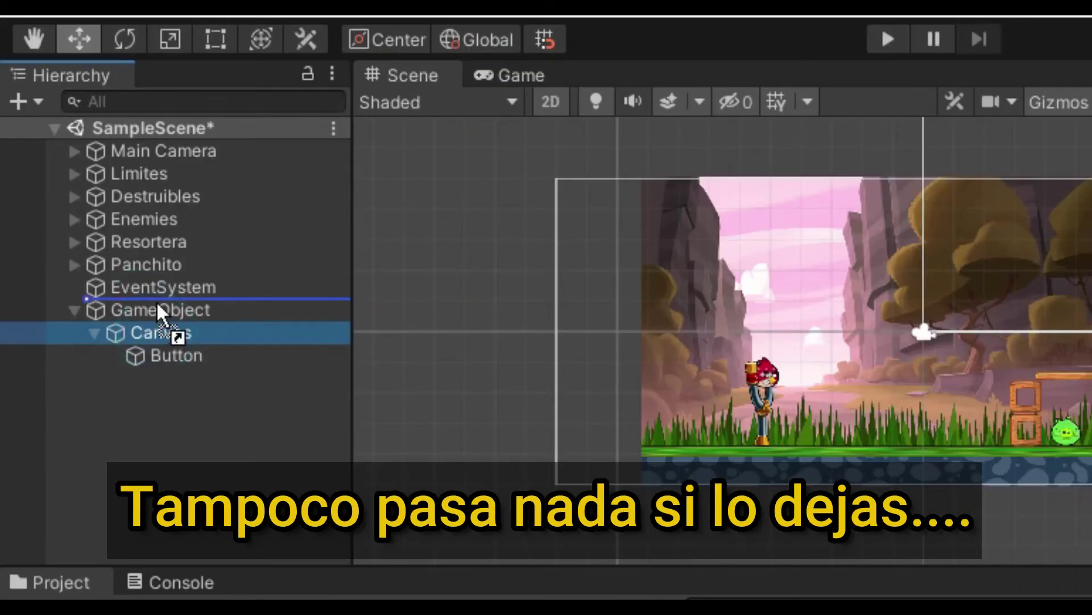
left_click_drag(156, 331, 156, 300)
left_click(145, 354)
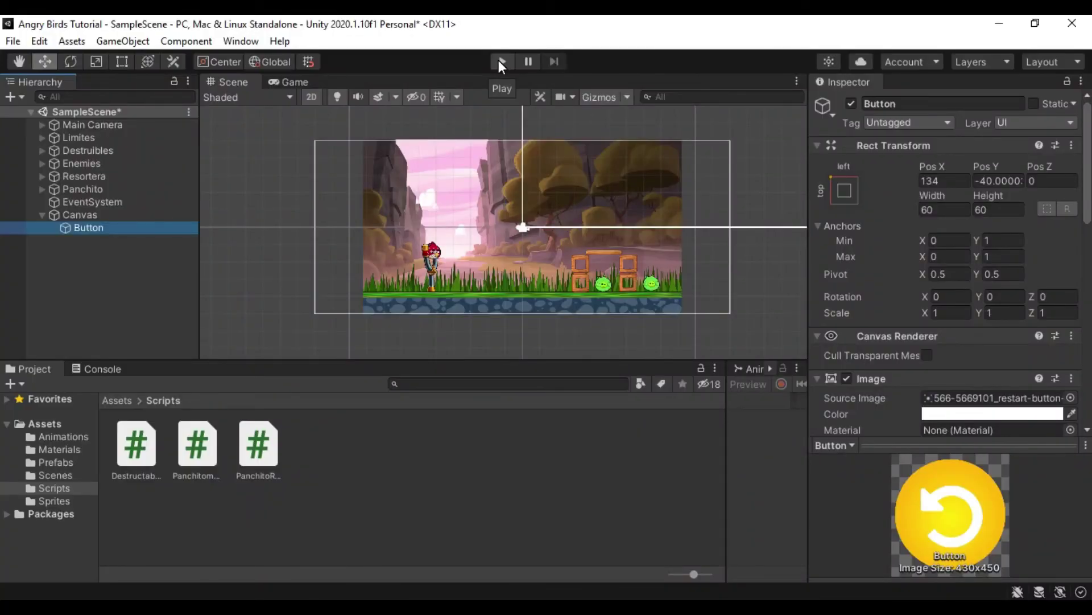
left_click(499, 61)
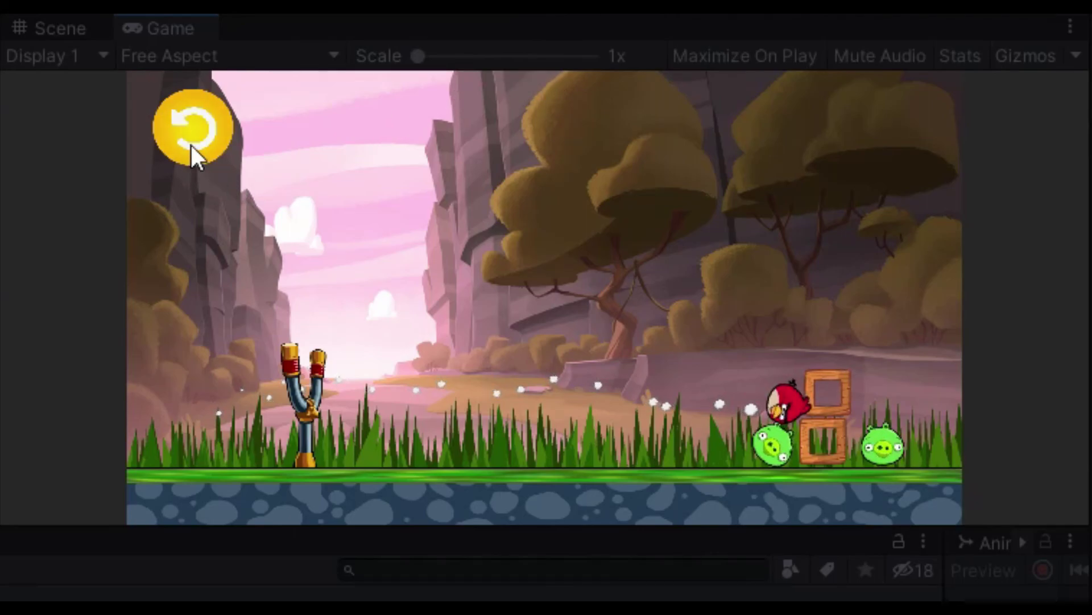
Step: Launch the bird three times, using the yellow restart button to reset the level before each shot
left_click(203, 135)
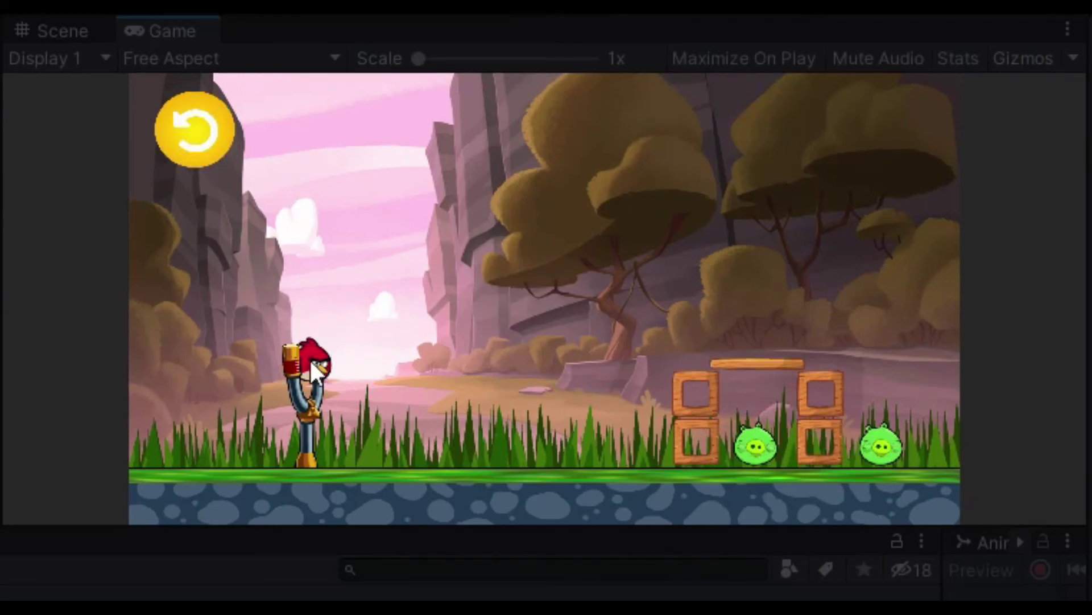
left_click_drag(309, 360, 153, 395)
left_click(203, 133)
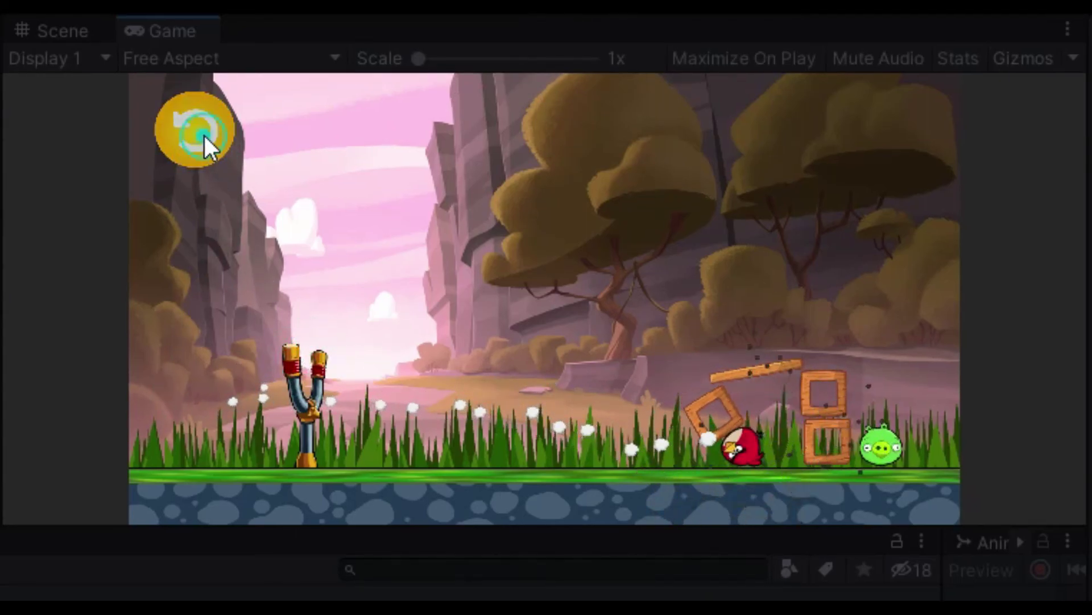
left_click_drag(313, 360, 156, 422)
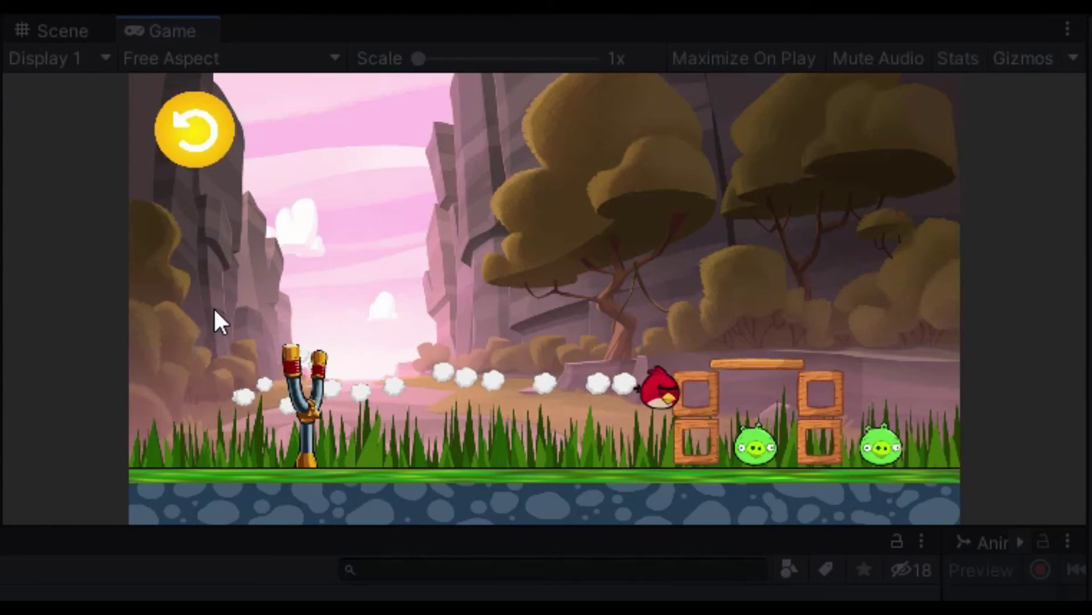
left_click(212, 123)
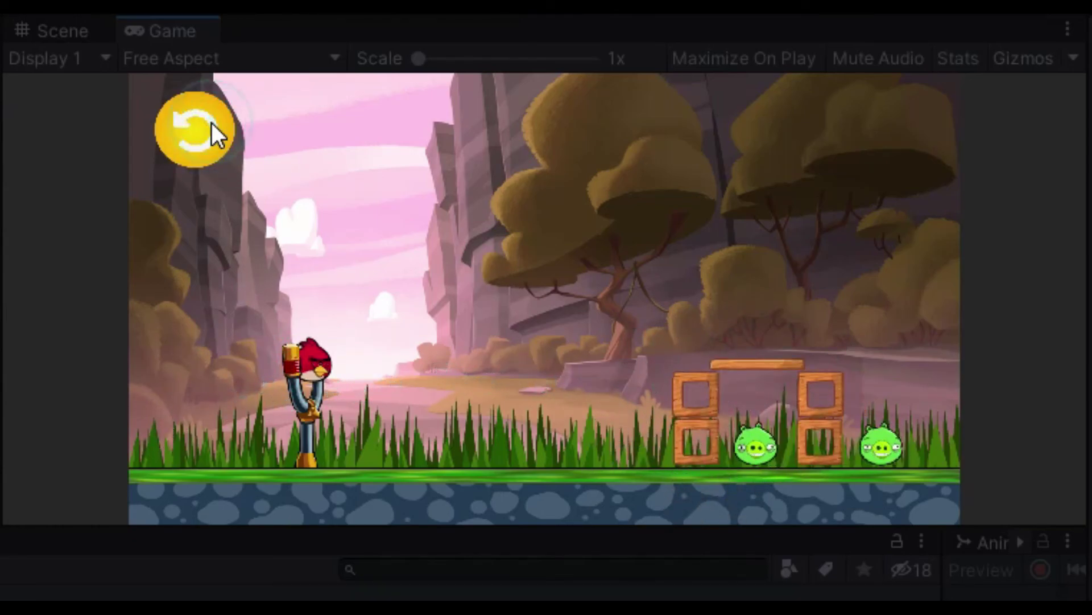
left_click_drag(333, 370, 188, 416)
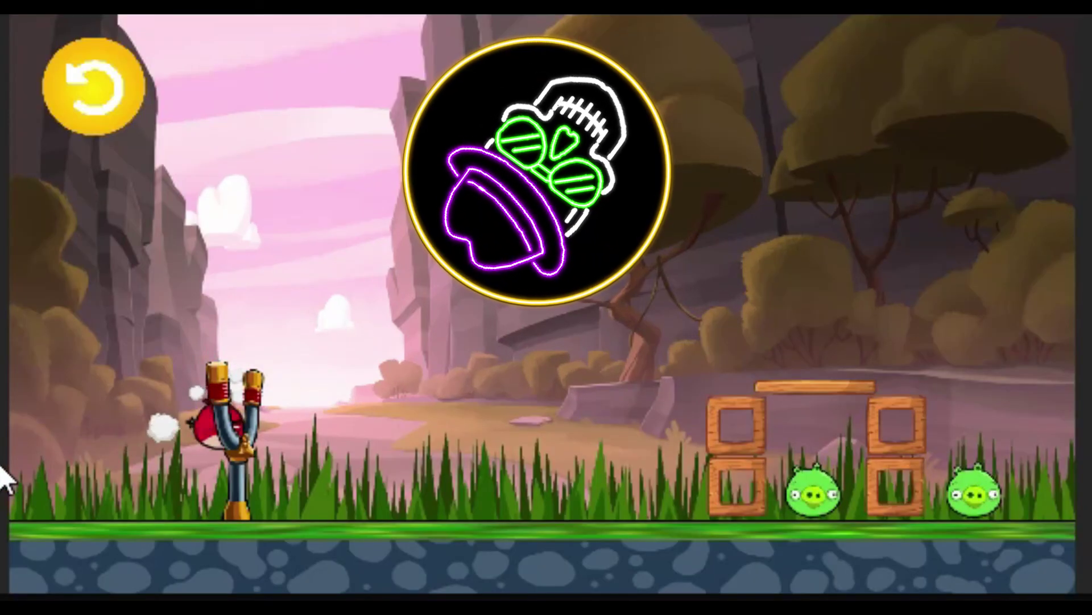
Step: Launch the bird three more times, restarting the level between shots to confirm the reload
left_click_drag(233, 387, 114, 424)
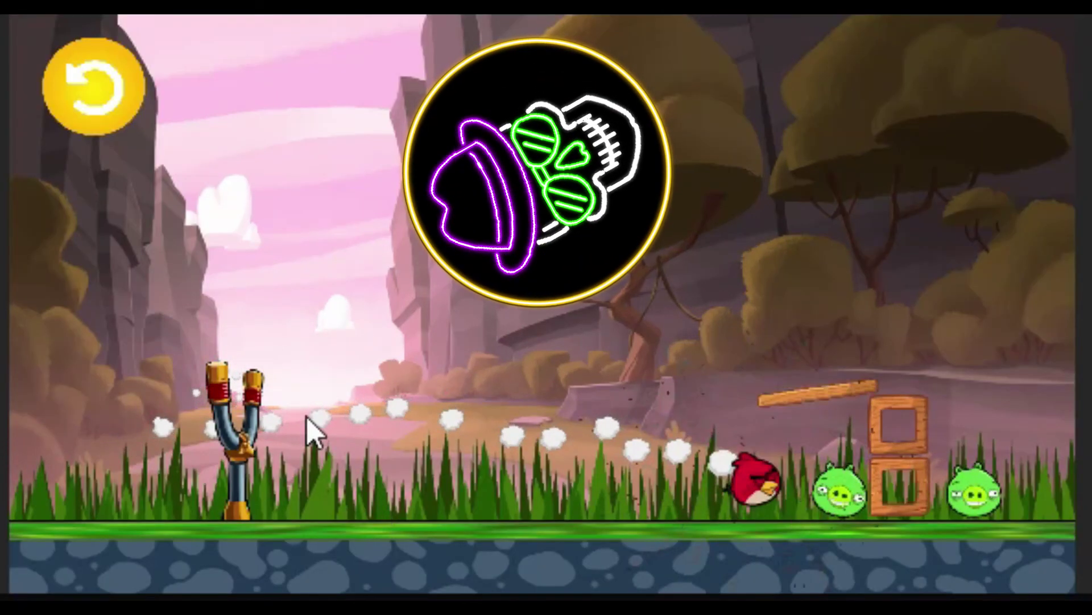
left_click(123, 54)
left_click_drag(236, 387, 146, 427)
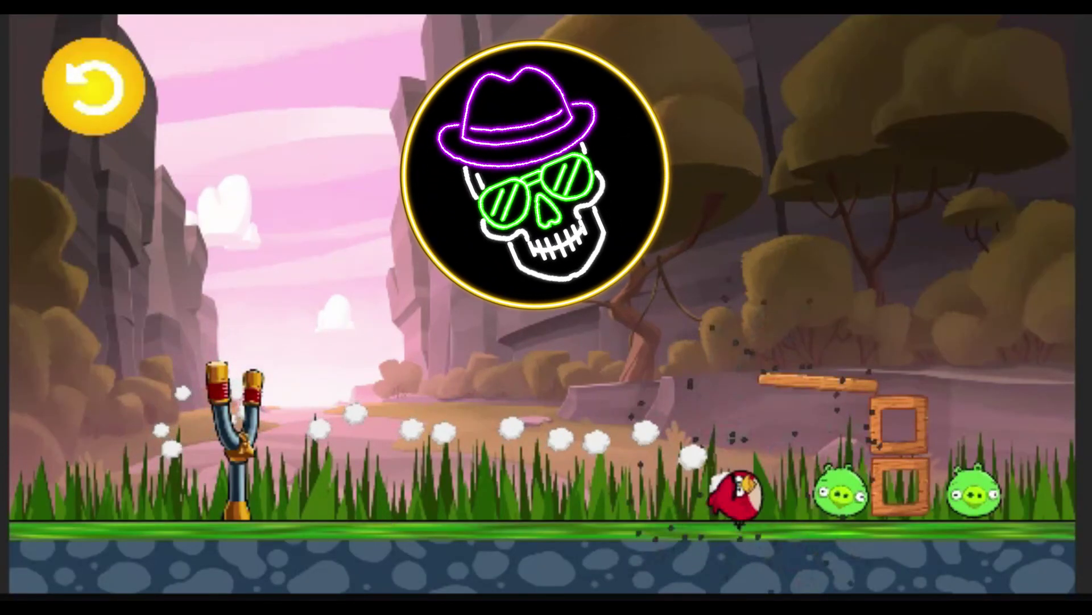
left_click(105, 87)
left_click_drag(236, 384, 154, 419)
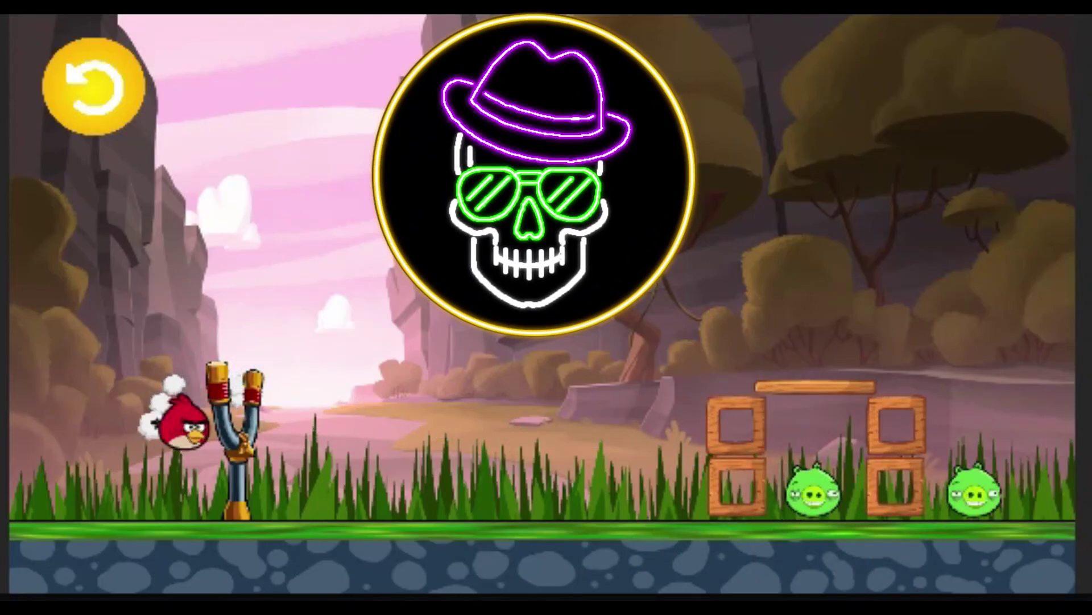